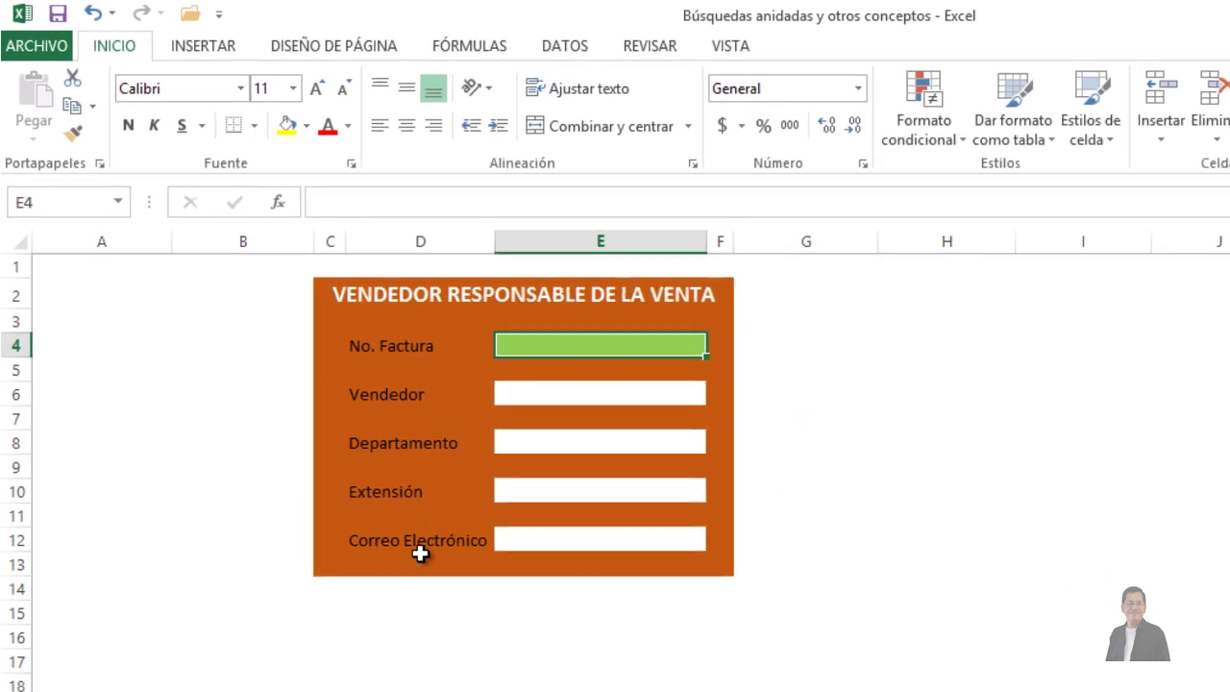
Switch to the Vendedores sheet to view the sellers' codes, names, departments, extensions and e-mails
{"action": "left_click", "coordinate": [230, 676]}
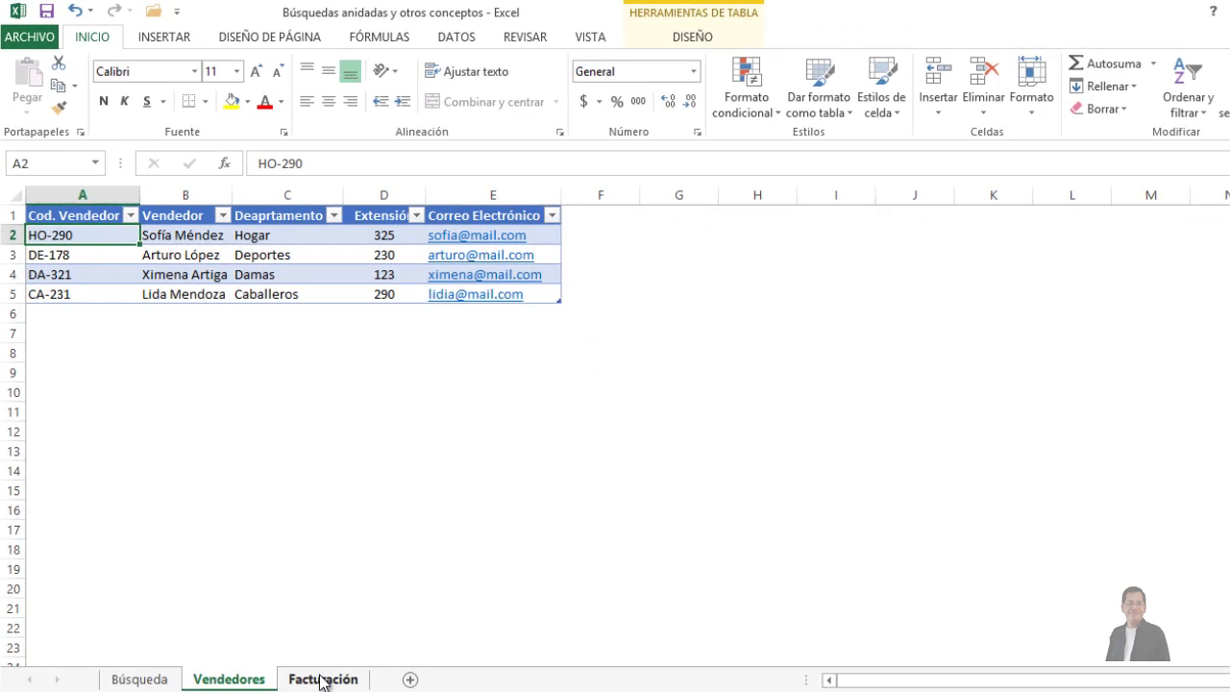
Glance at the Facturación invoice table, then go back to the Búsqueda form
{"action": "left_click", "coordinate": [323, 679]}
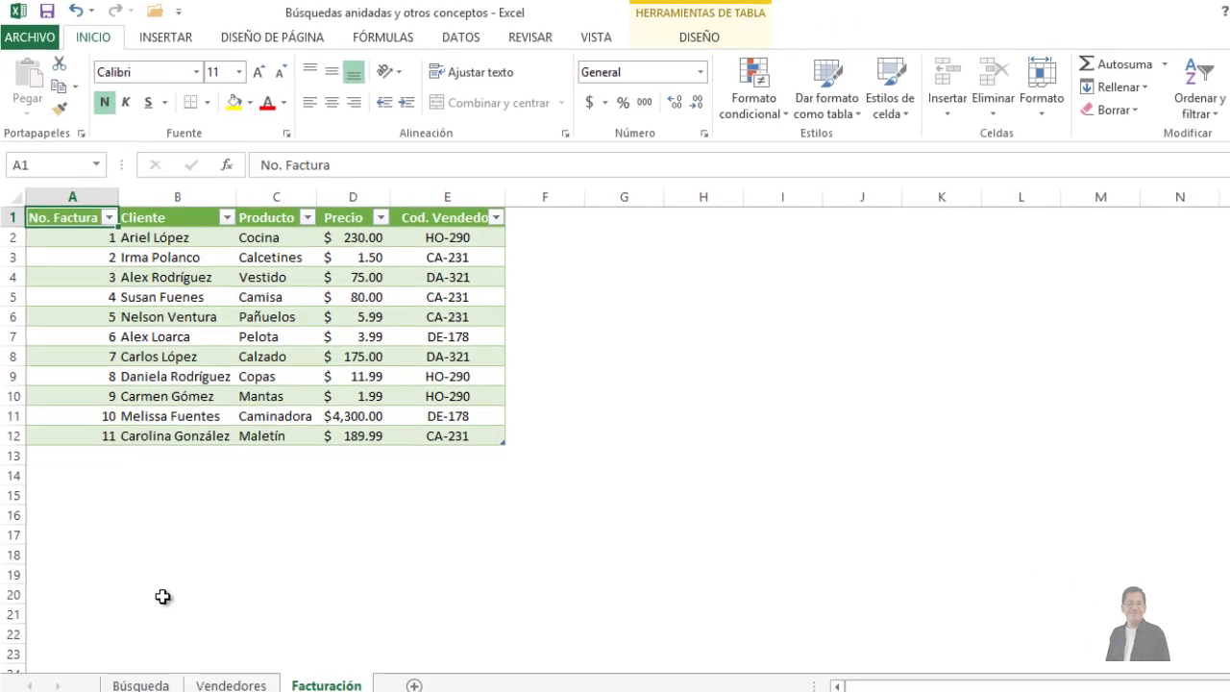
{"action": "left_click", "coordinate": [149, 679]}
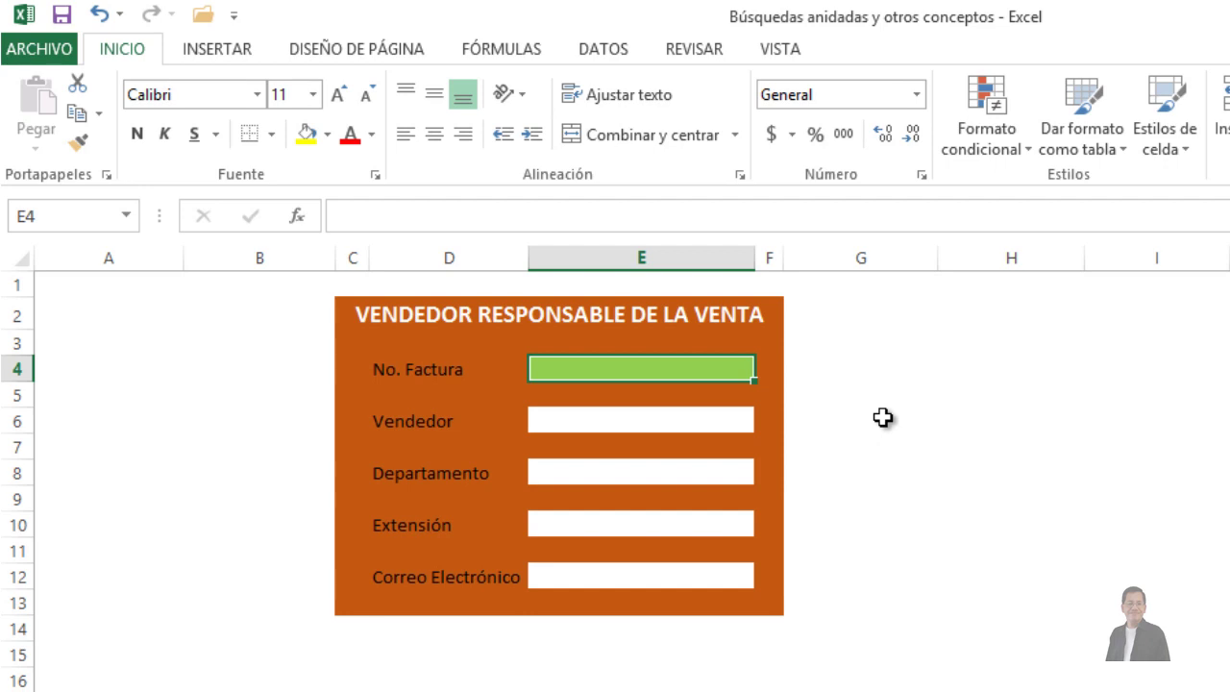
Enter invoice number 1 in E4 and step through the Vendedor, Departamento, Extensión and Correo fields
{"action": "type", "text": "1"}
{"action": "key", "text": "Return"}
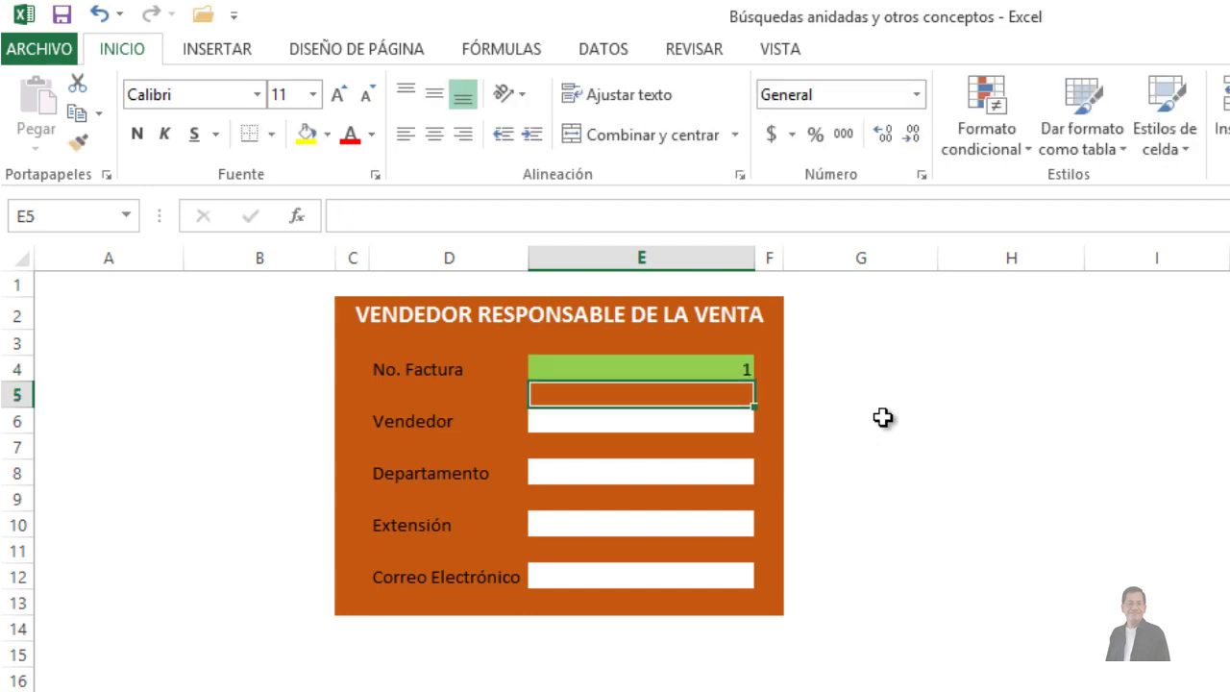
{"action": "key", "text": "Return"}
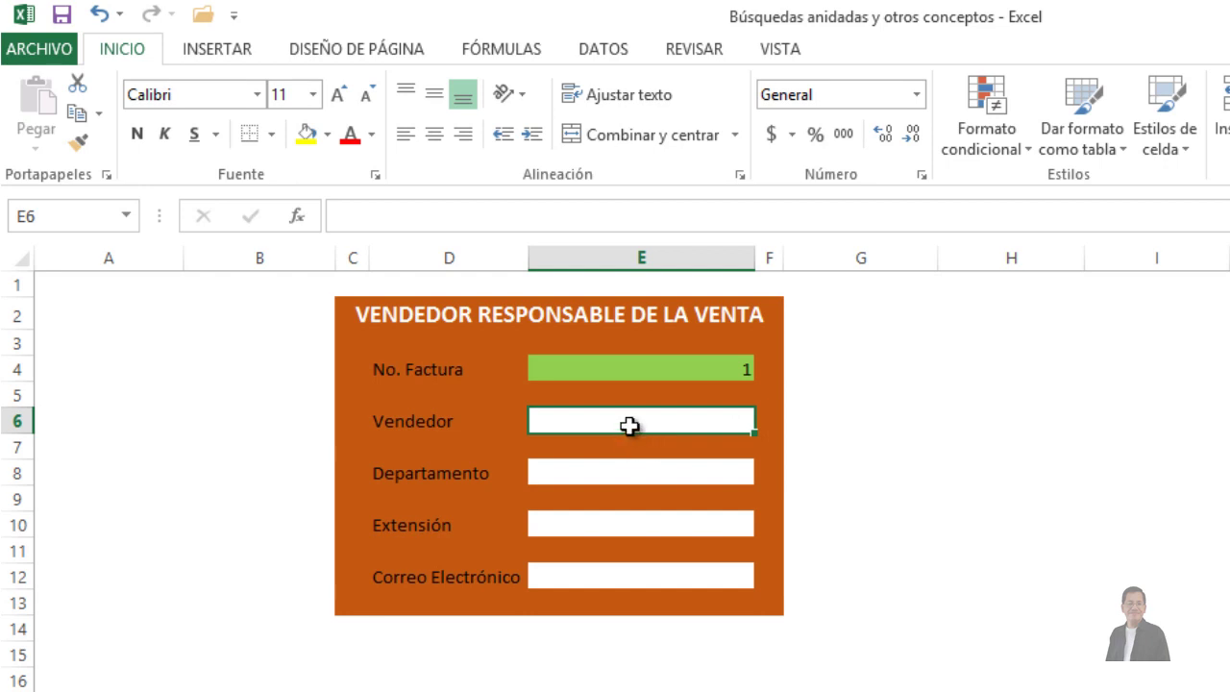
{"action": "left_click", "coordinate": [583, 470]}
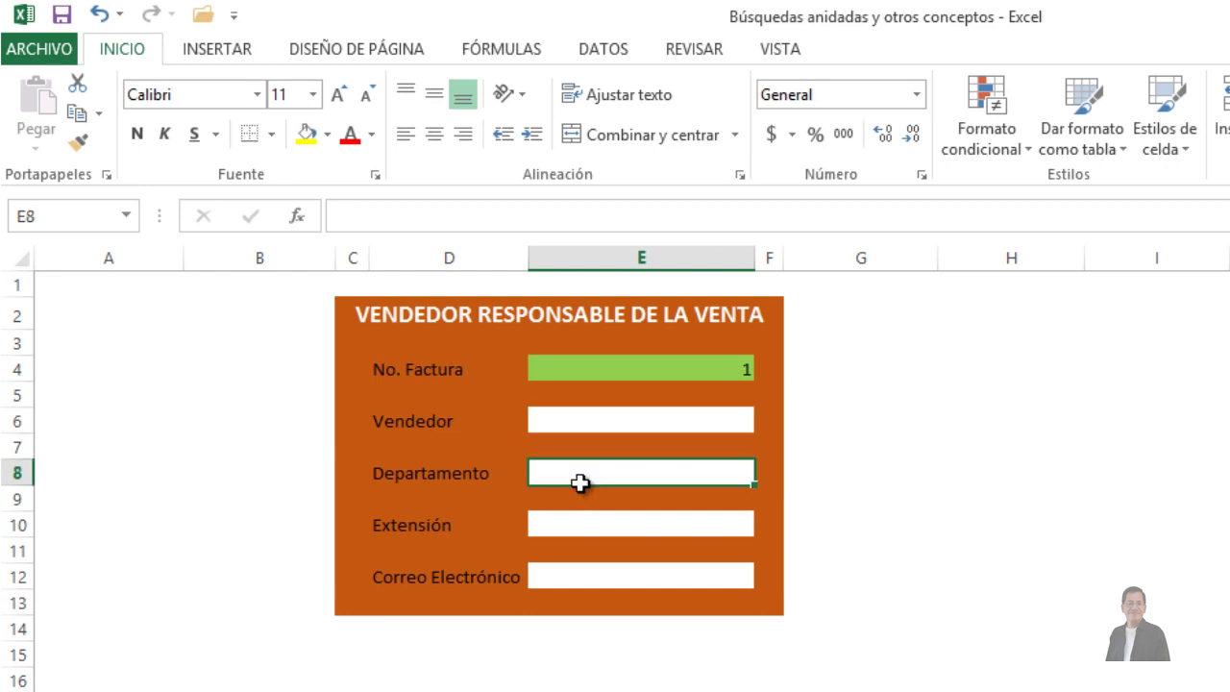
{"action": "left_click", "coordinate": [566, 524]}
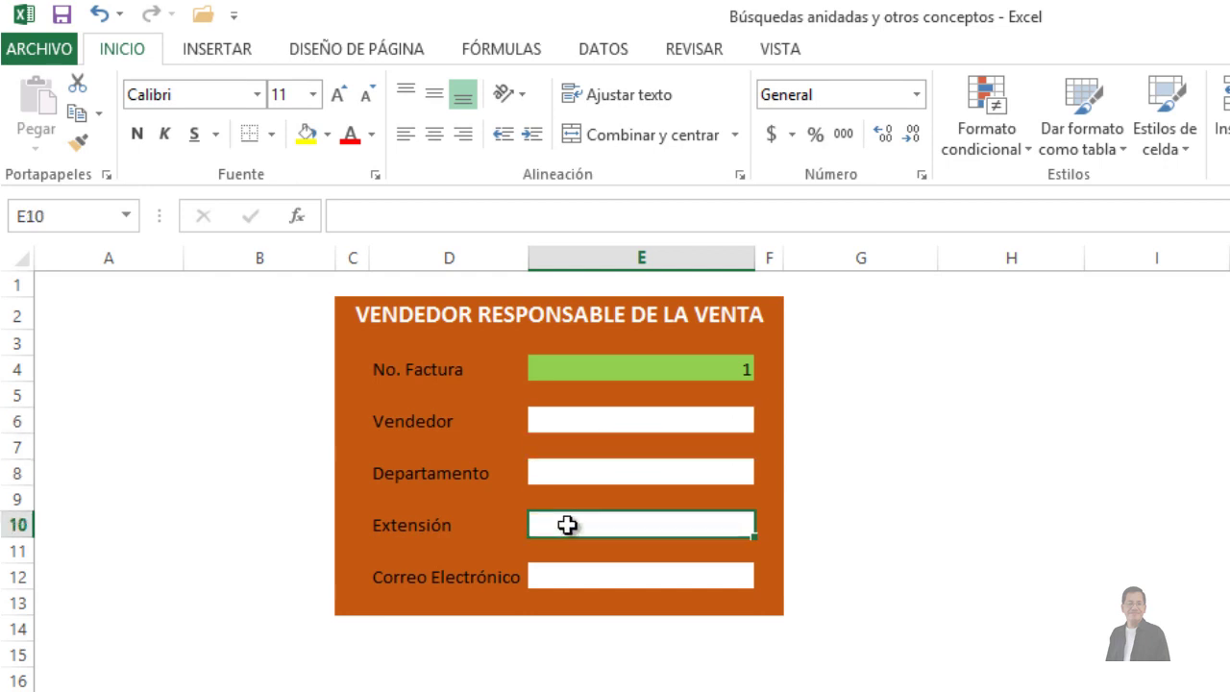
{"action": "left_click", "coordinate": [563, 578]}
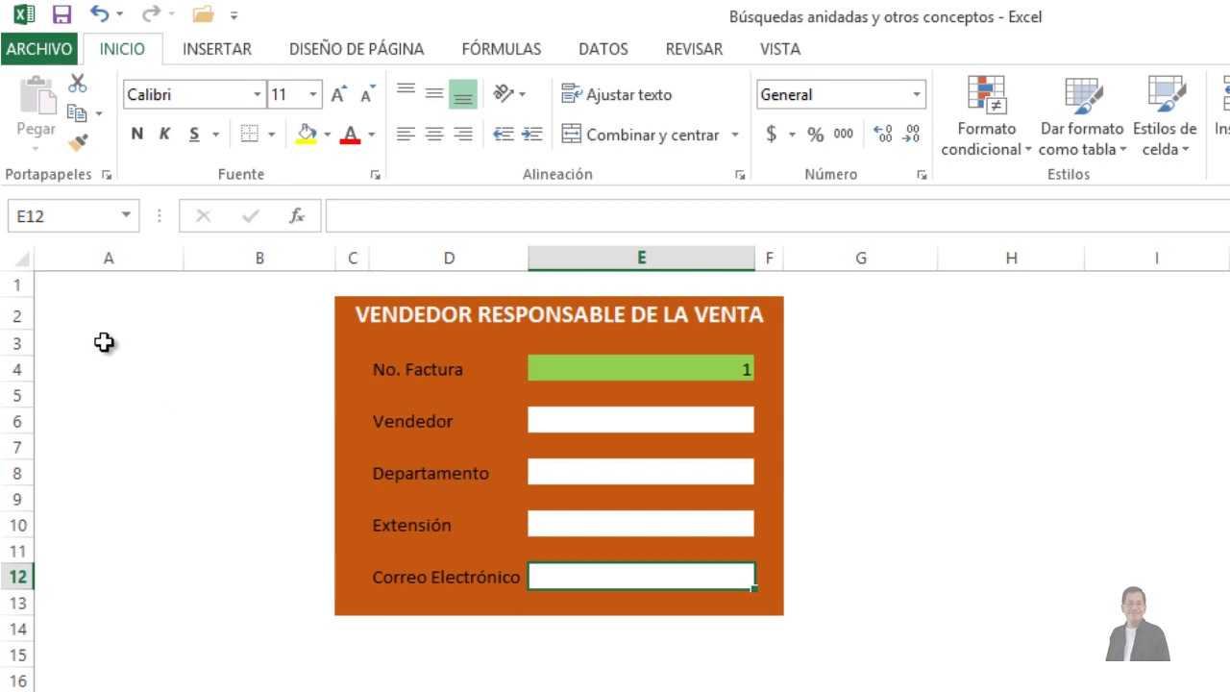
{"action": "left_click", "coordinate": [125, 216]}
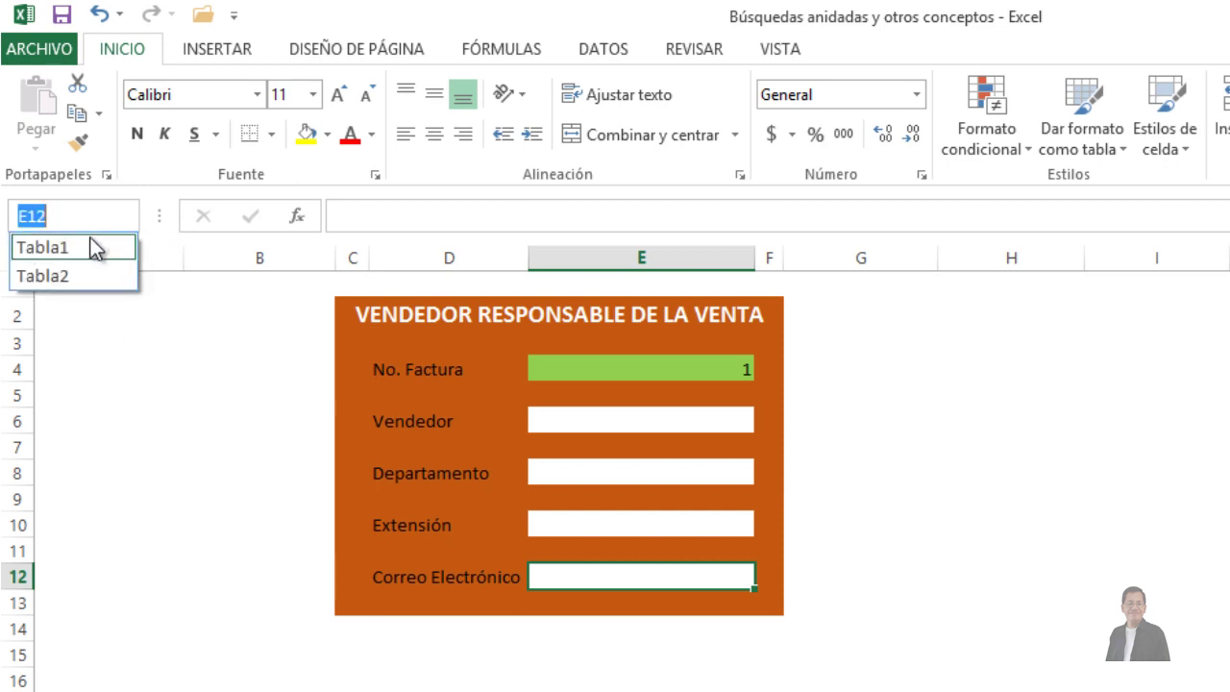
Jump to Tabla1 and review seller HO-290's name, department Hogar, extension 325 and e-mail
{"action": "left_click", "coordinate": [90, 247]}
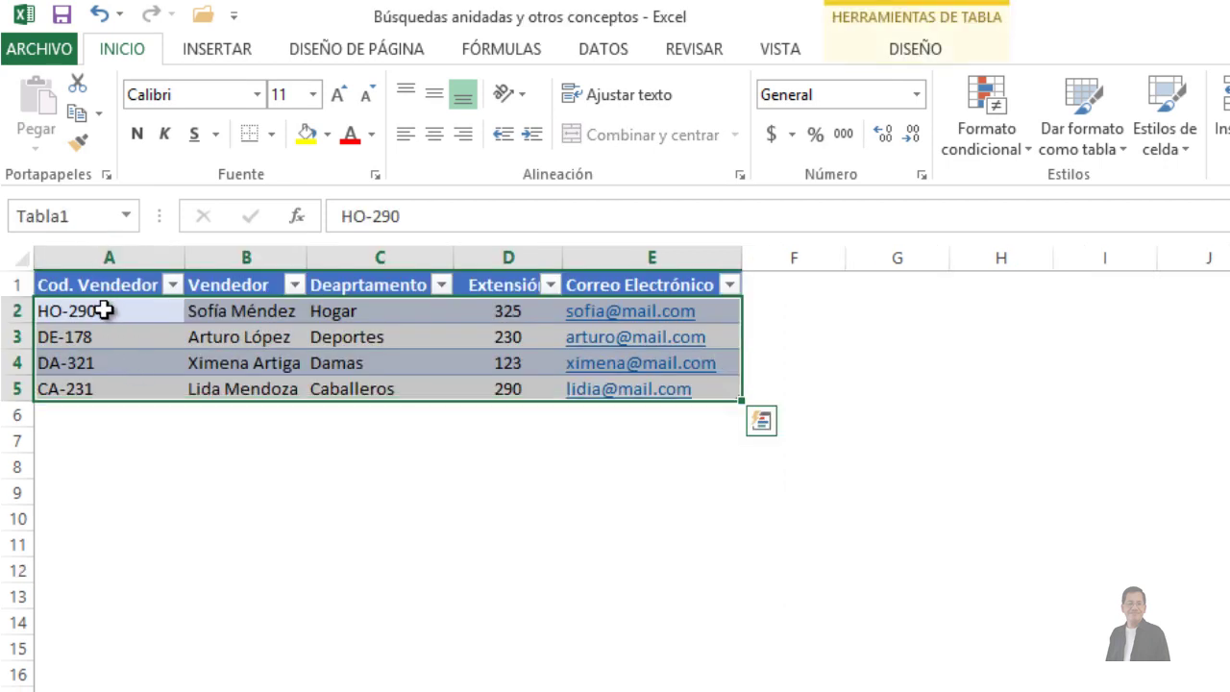
{"action": "left_click", "coordinate": [110, 312]}
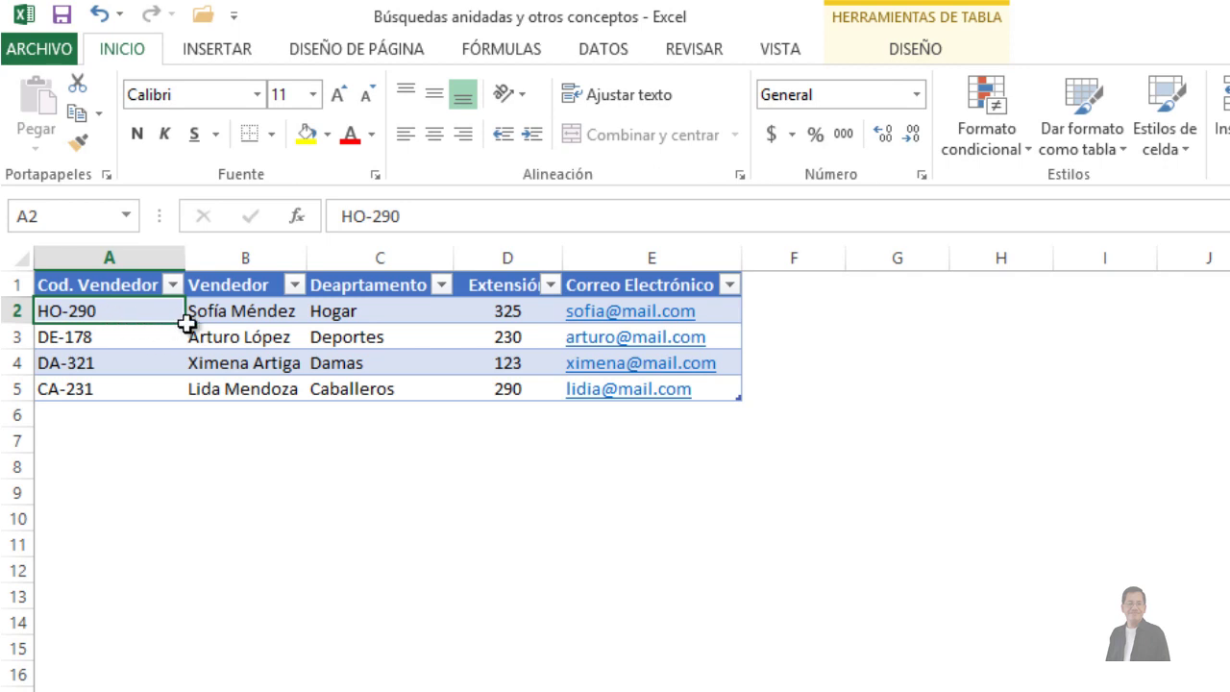
{"action": "left_click", "coordinate": [224, 315]}
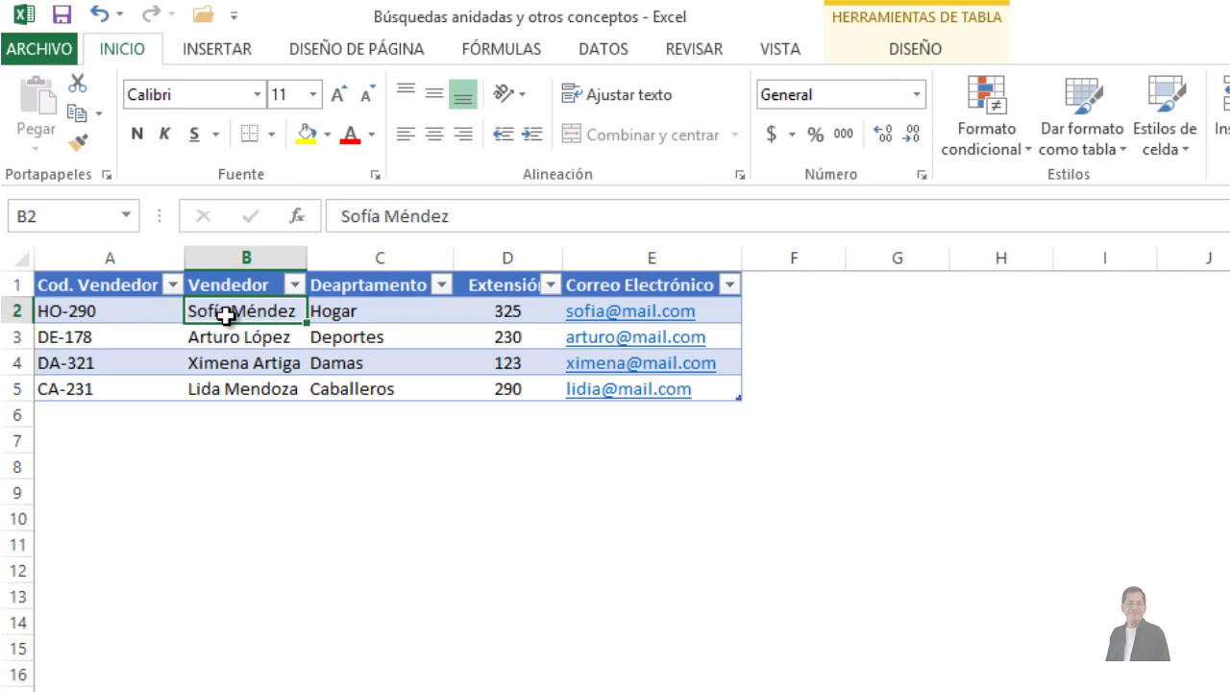
{"action": "left_click", "coordinate": [354, 320]}
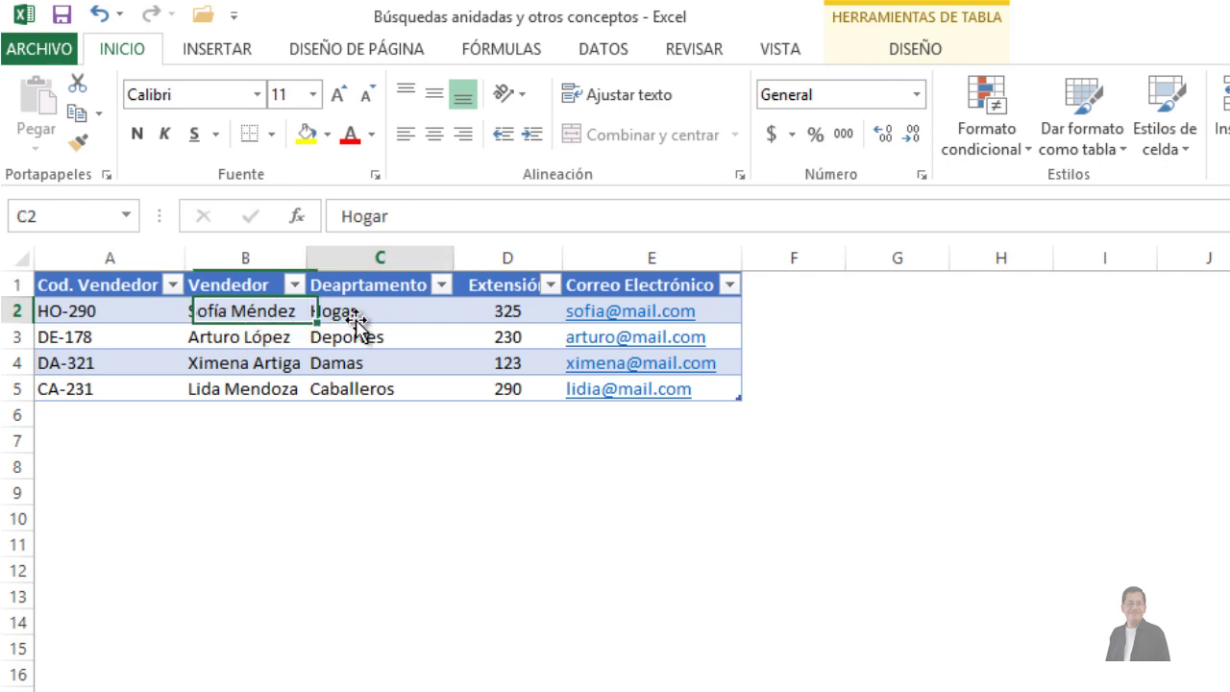
{"action": "left_click", "coordinate": [487, 313]}
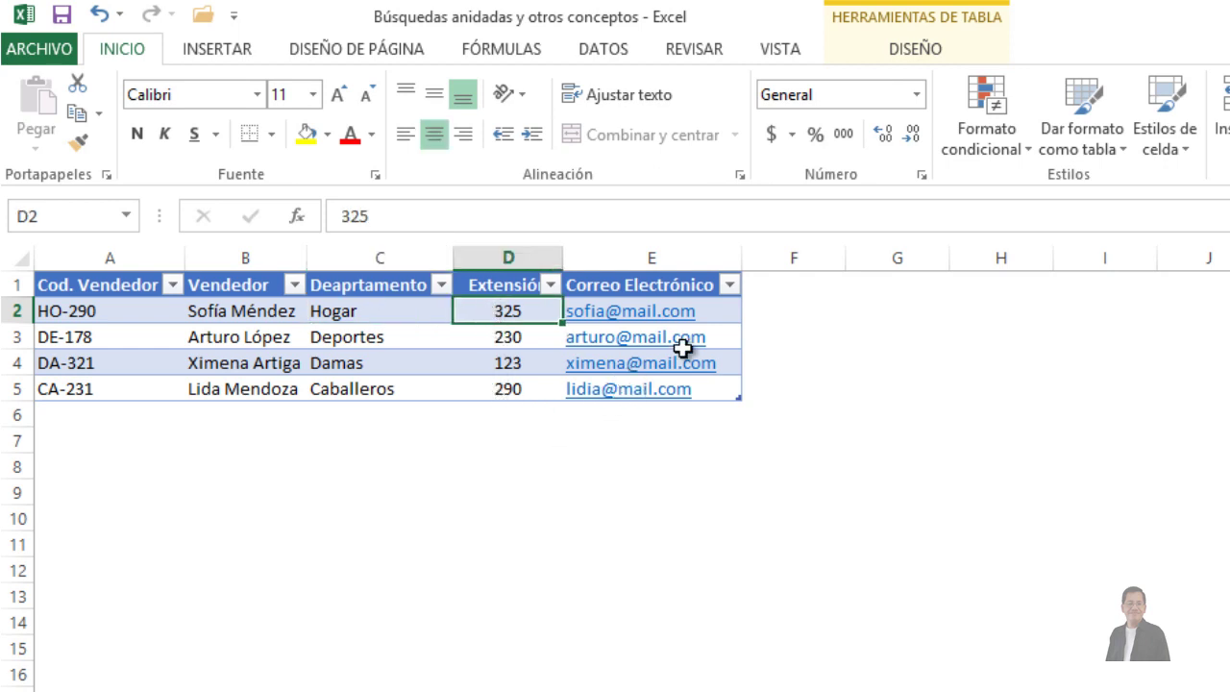
{"action": "left_click", "coordinate": [723, 312]}
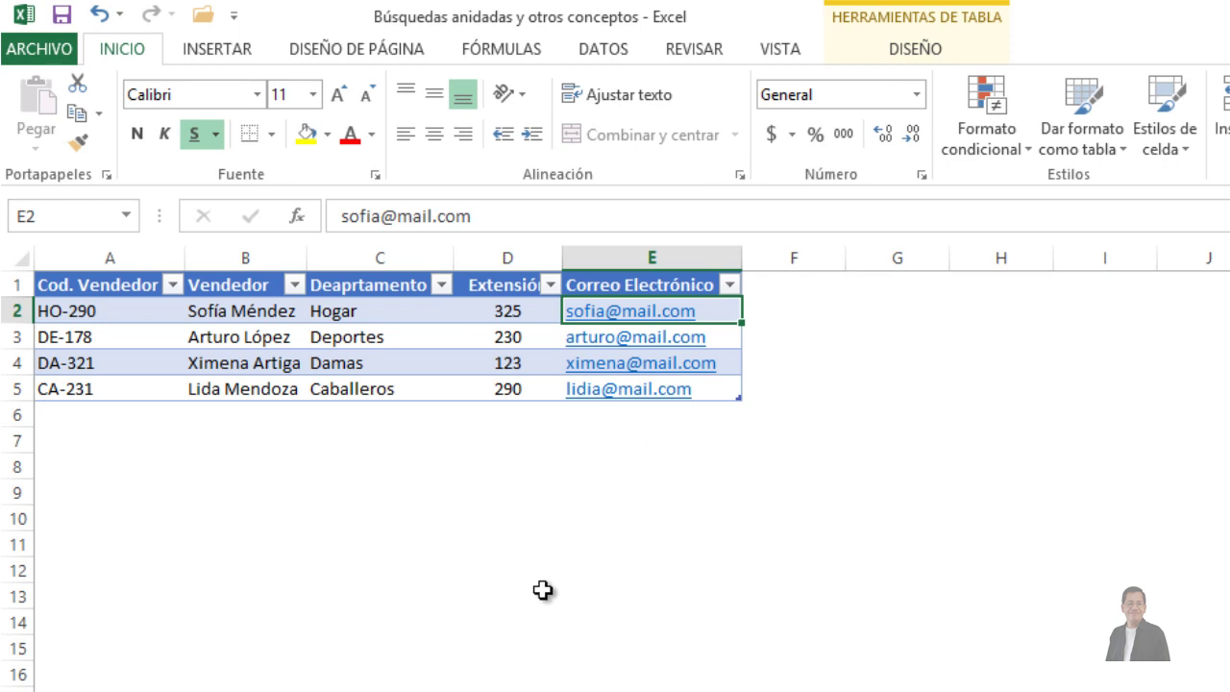
{"action": "left_click", "coordinate": [128, 215]}
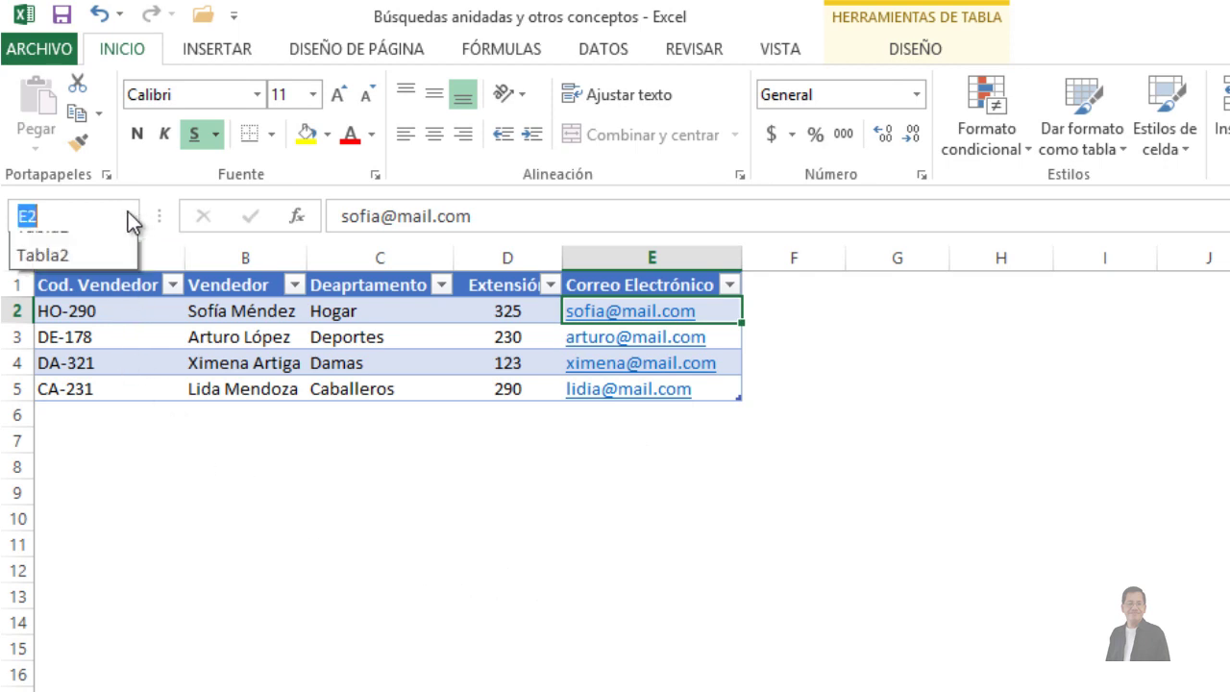
Jump to Tabla2 and review invoice 1's client, product Cocina, price 230.00 and seller HO-290
{"action": "left_click", "coordinate": [68, 272]}
{"action": "left_click", "coordinate": [105, 310]}
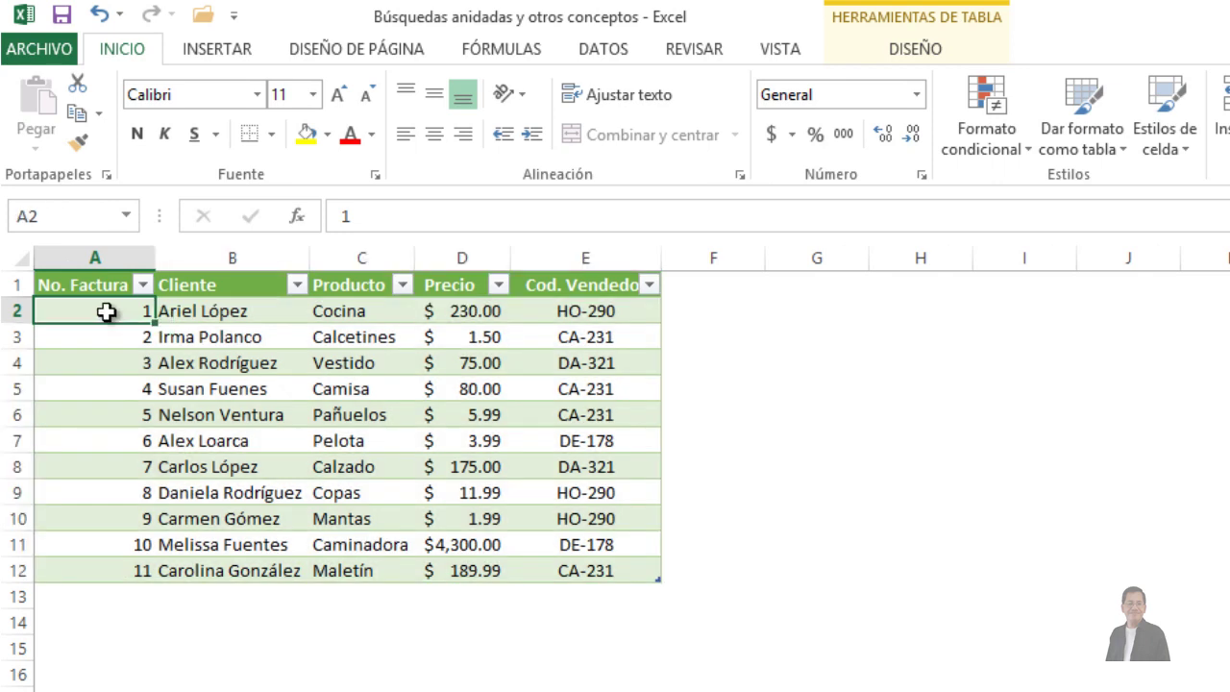
{"action": "left_click", "coordinate": [204, 318]}
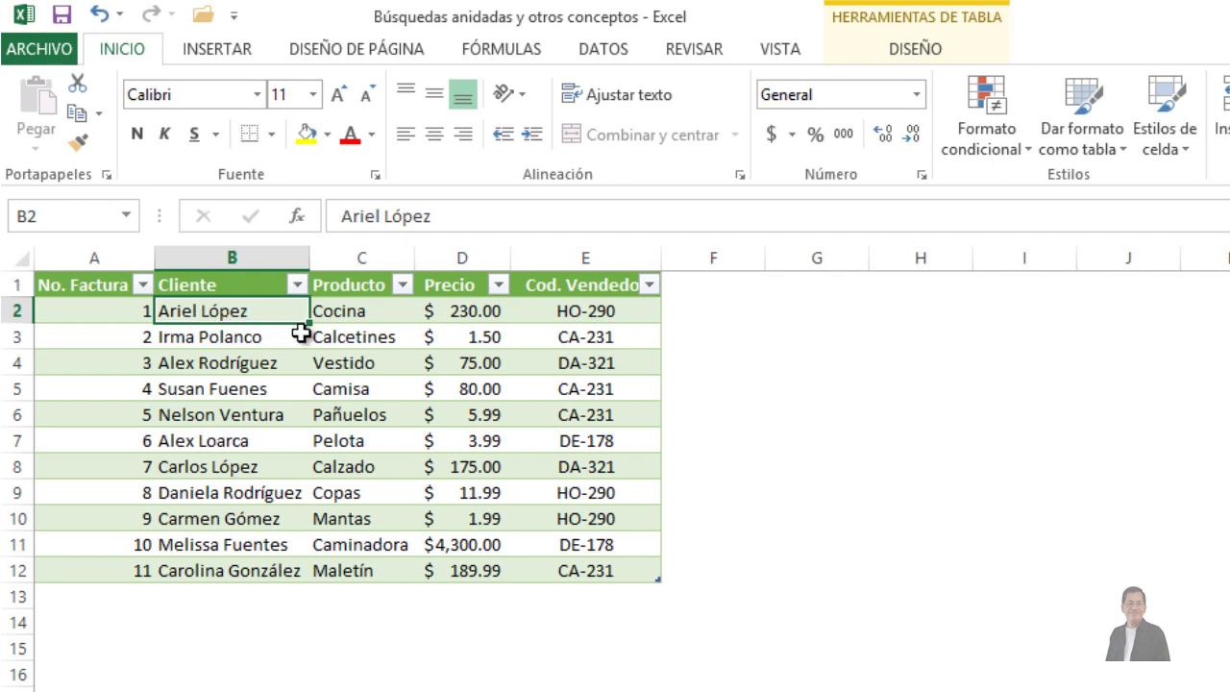
{"action": "left_click", "coordinate": [353, 321]}
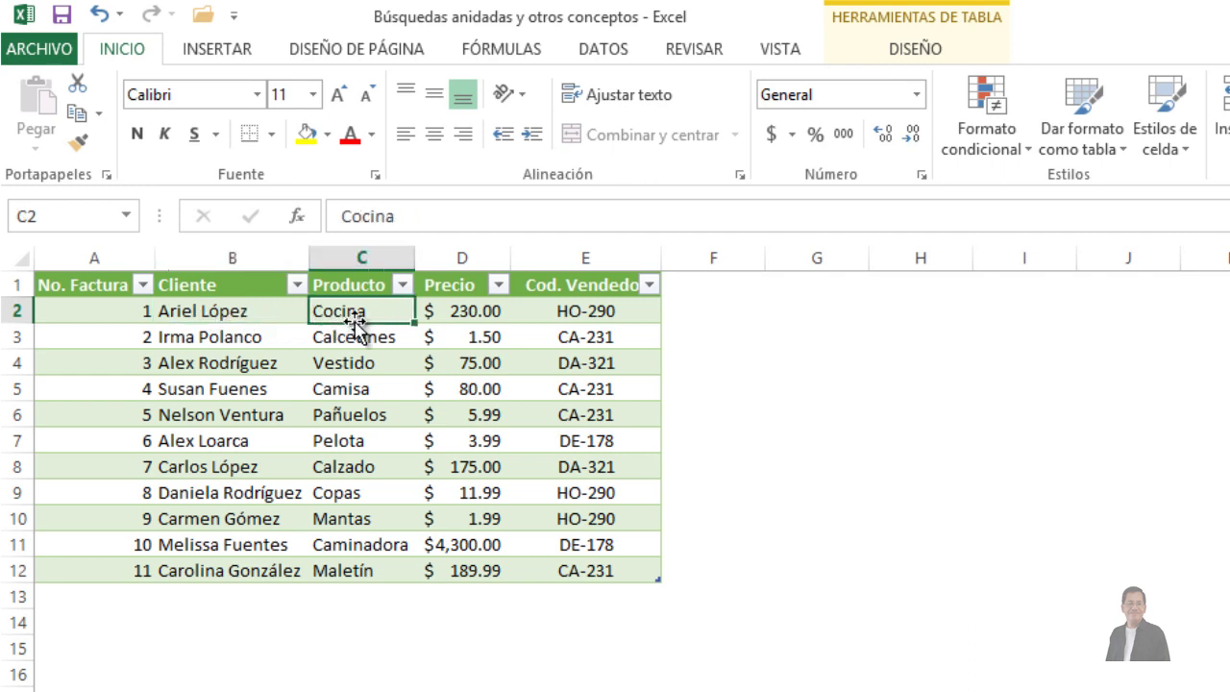
{"action": "left_click", "coordinate": [461, 323]}
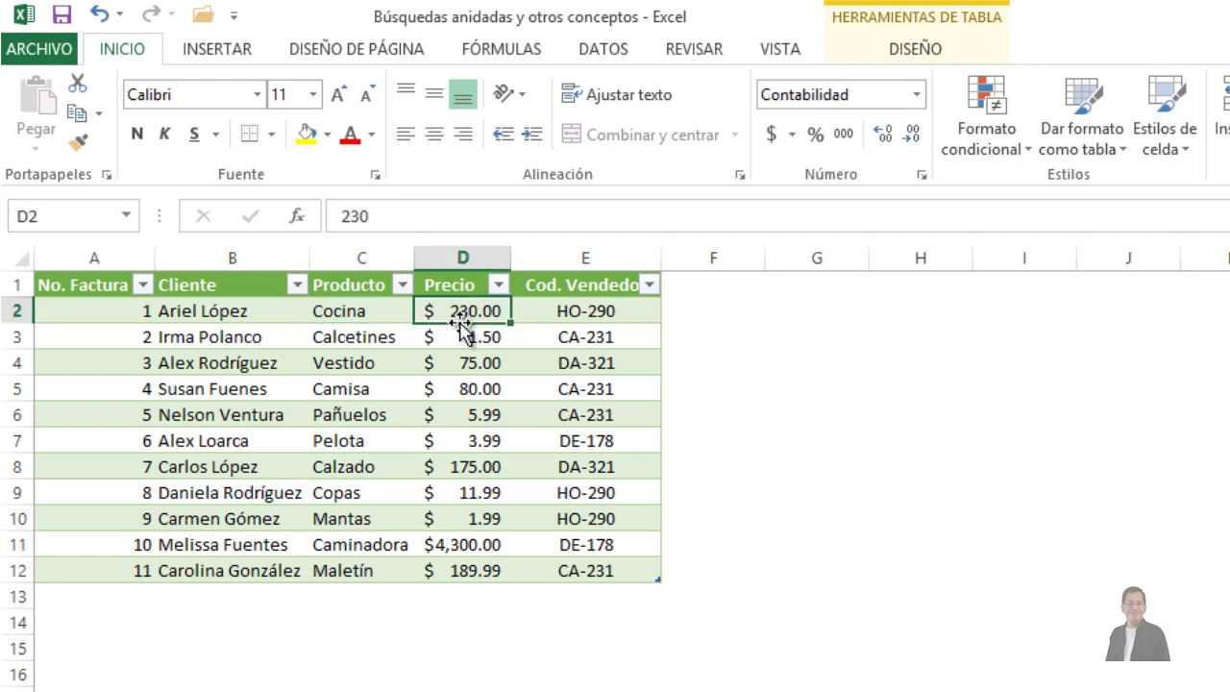
{"action": "left_click", "coordinate": [544, 315]}
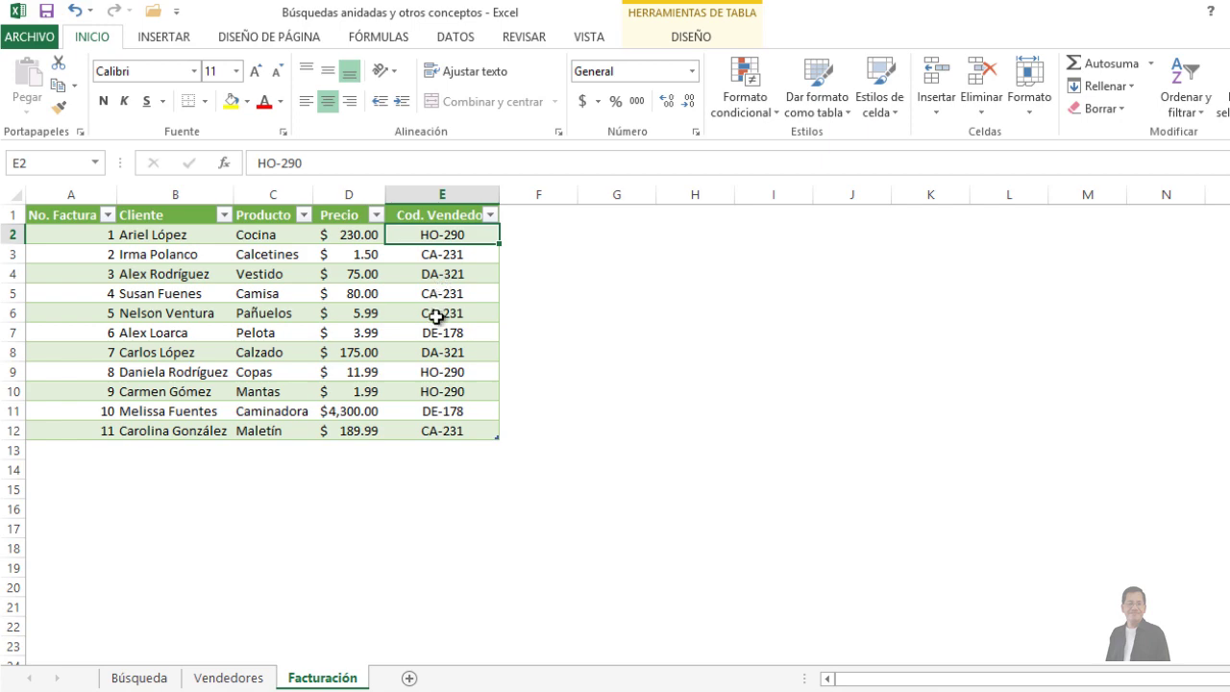
Return to the Búsqueda form and select the Vendedor cell E6
{"action": "left_click", "coordinate": [226, 678]}
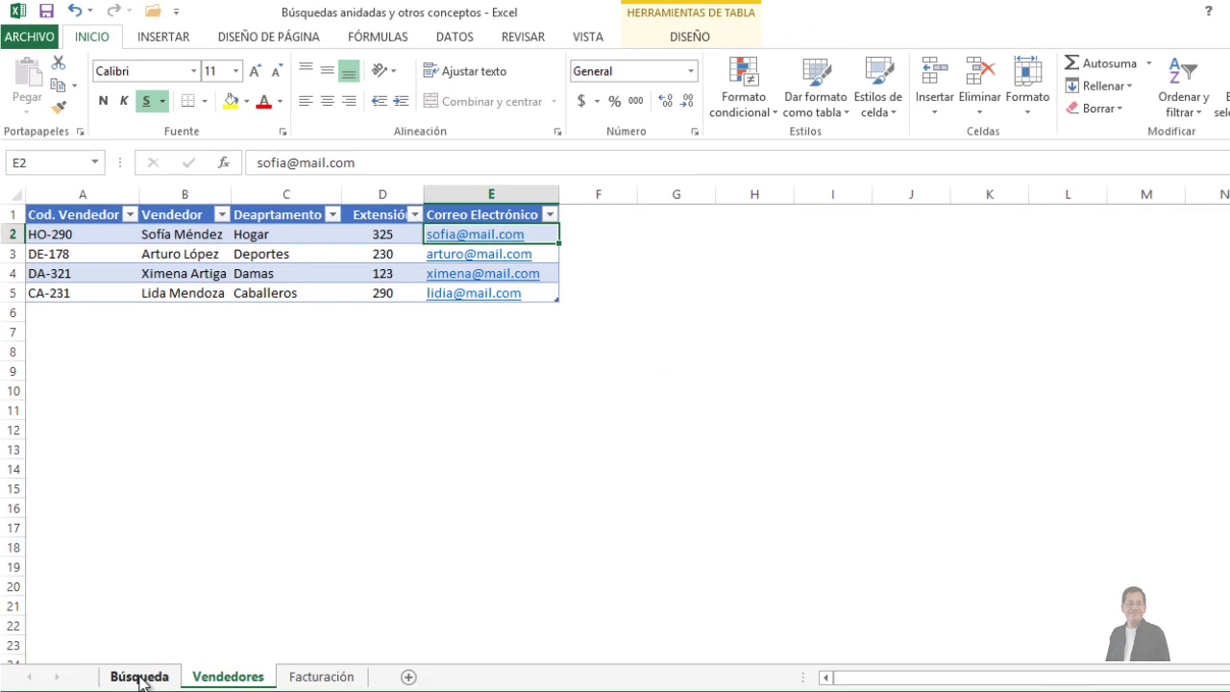
{"action": "left_click", "coordinate": [144, 678]}
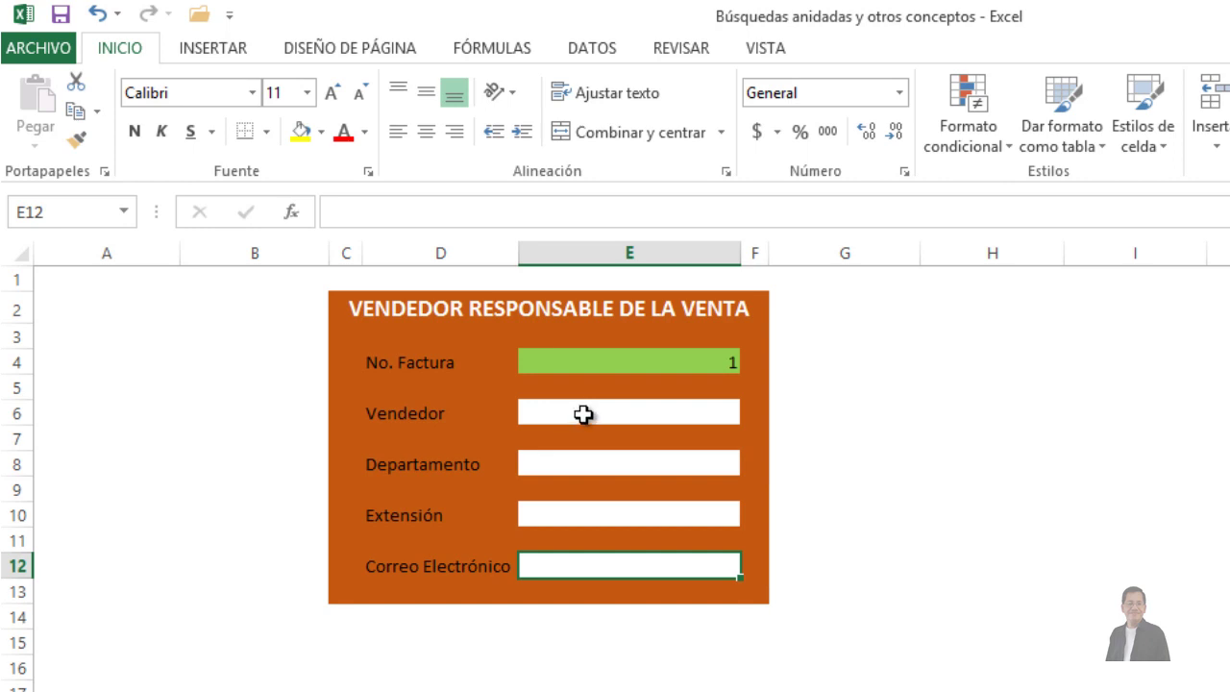
{"action": "left_click", "coordinate": [584, 414]}
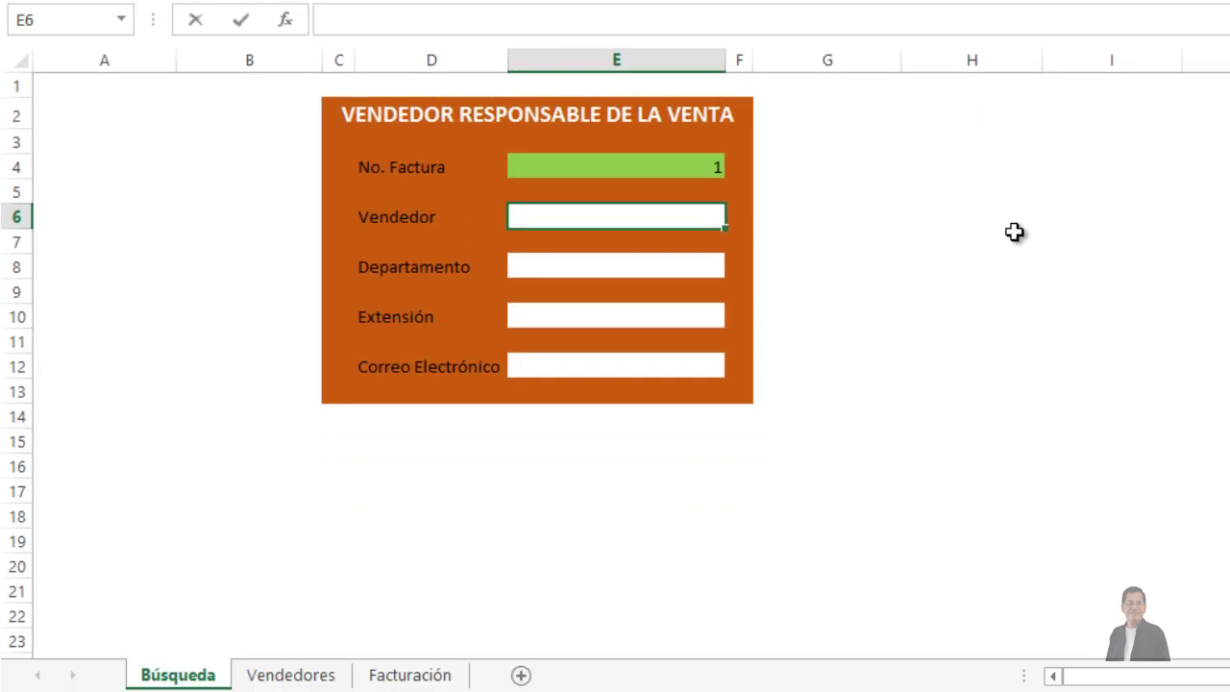
In E6, start =BUSCARV(BUSCARV(E4,Tabla2,5,FALSO), as the inner seller-code lookup
{"action": "type", "text": "=BUS"}
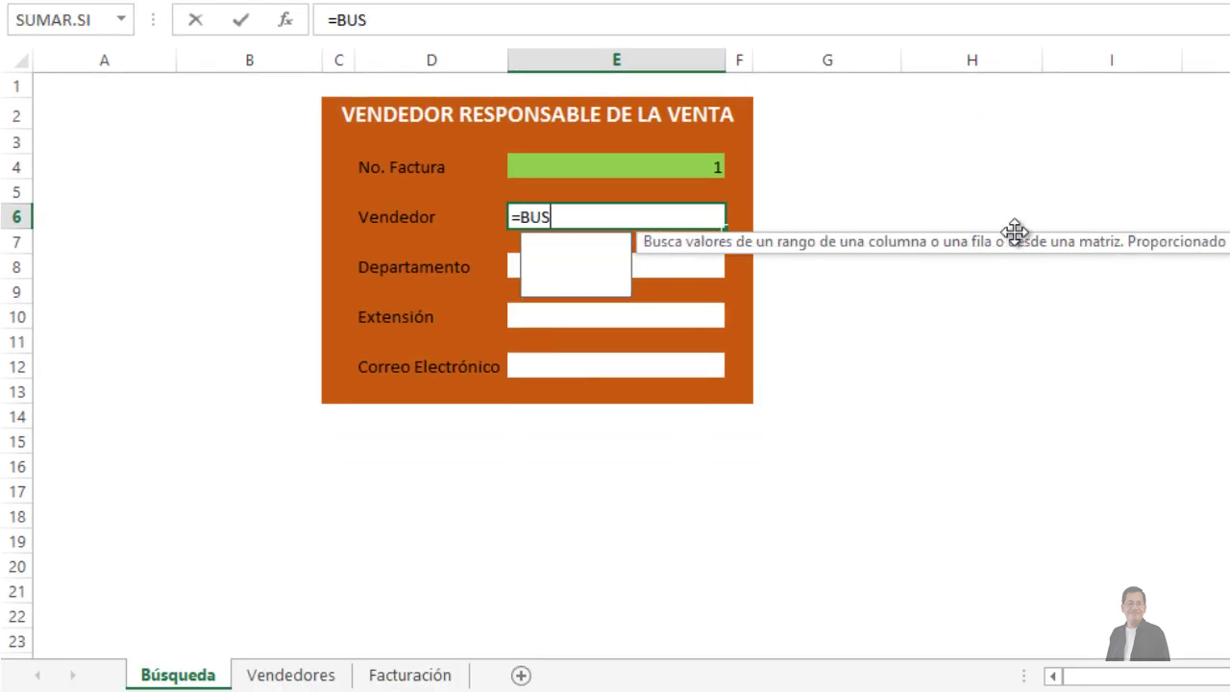
{"action": "type", "text": "CARV("}
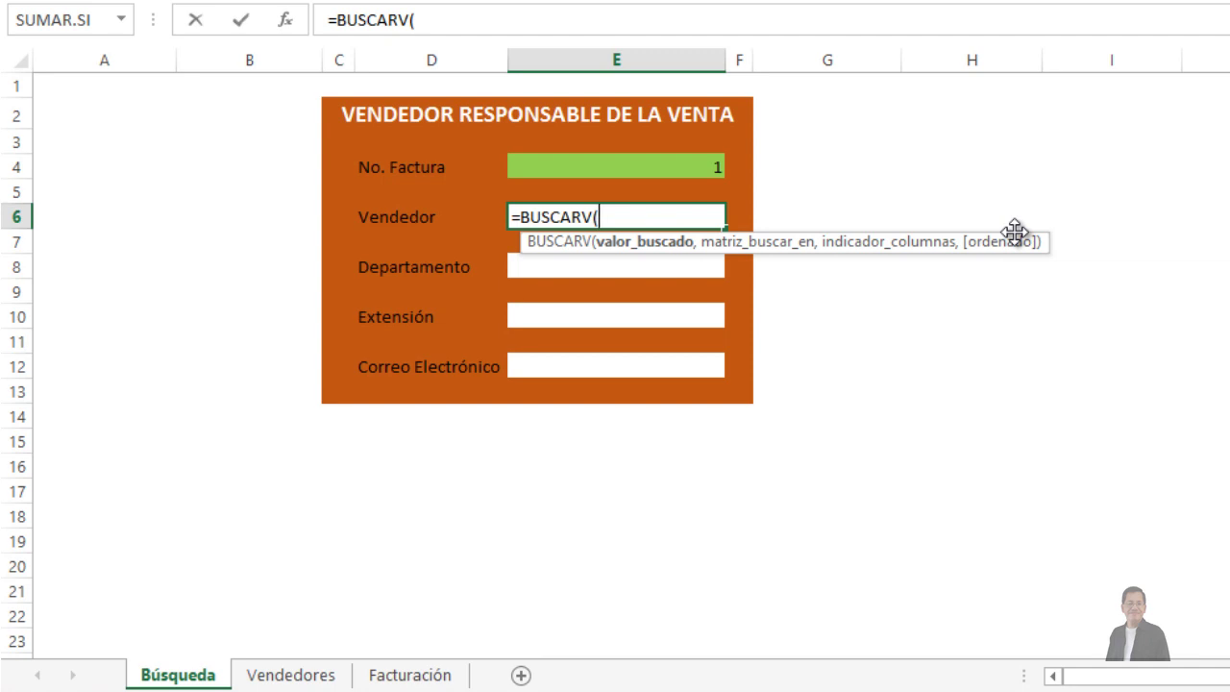
{"action": "type", "text": "BUSCAR"}
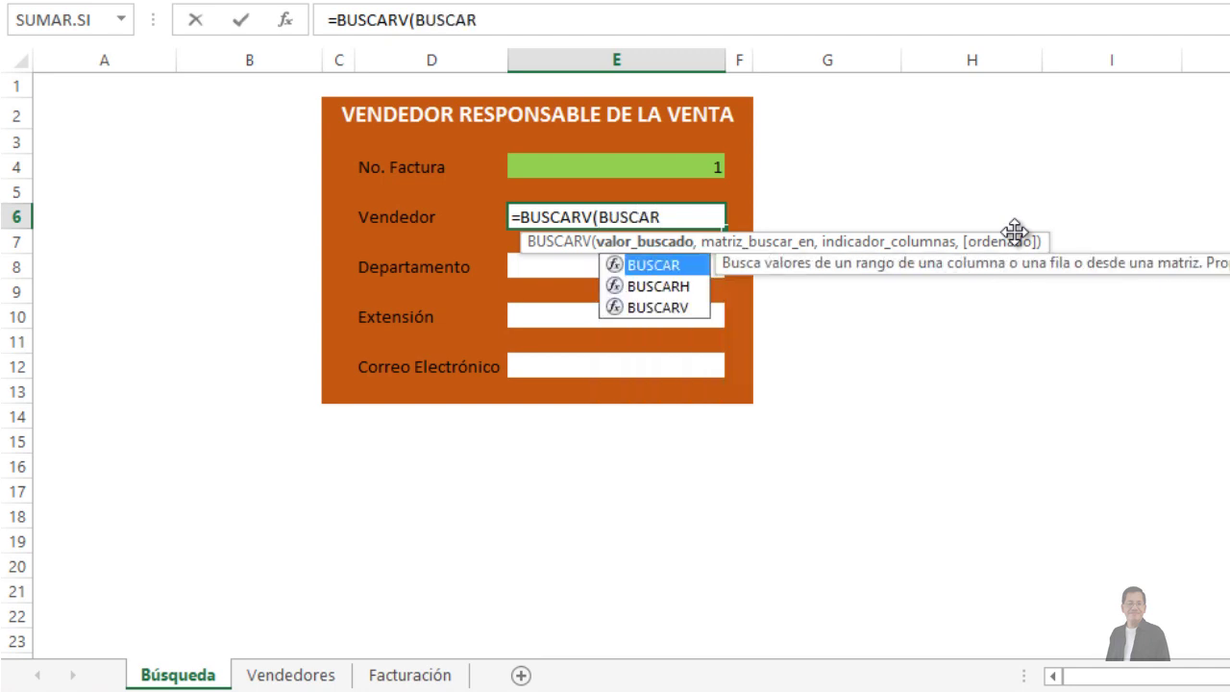
{"action": "type", "text": "V("}
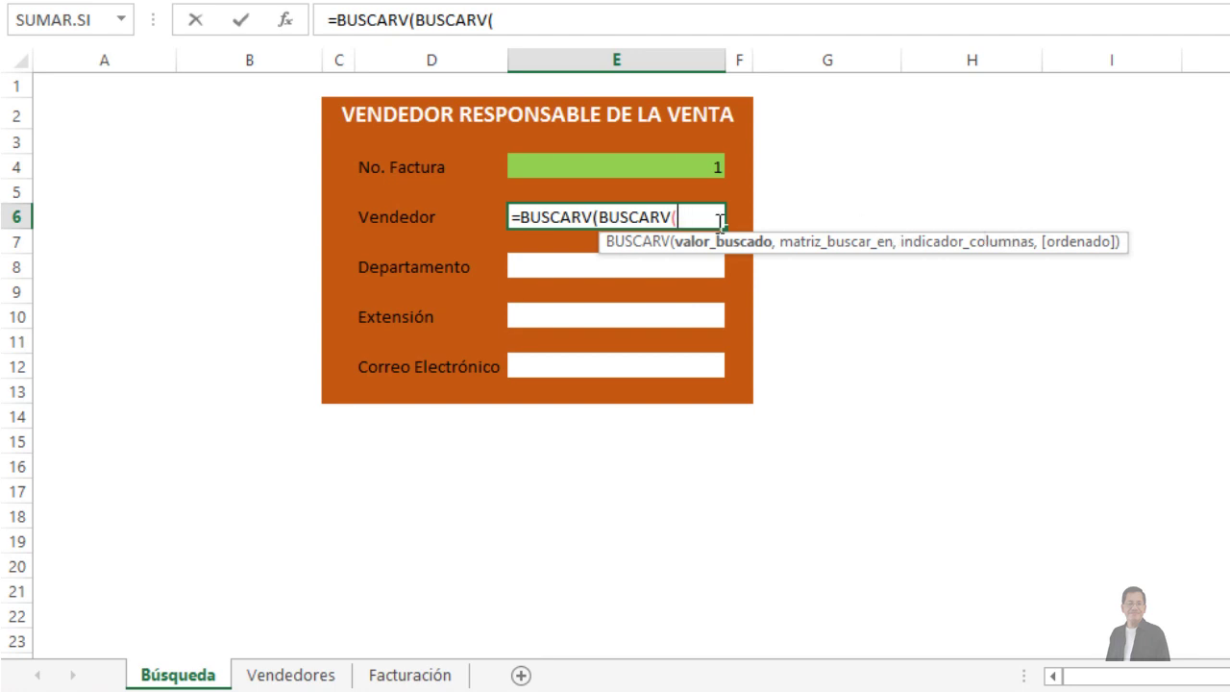
{"action": "left_click", "coordinate": [643, 173]}
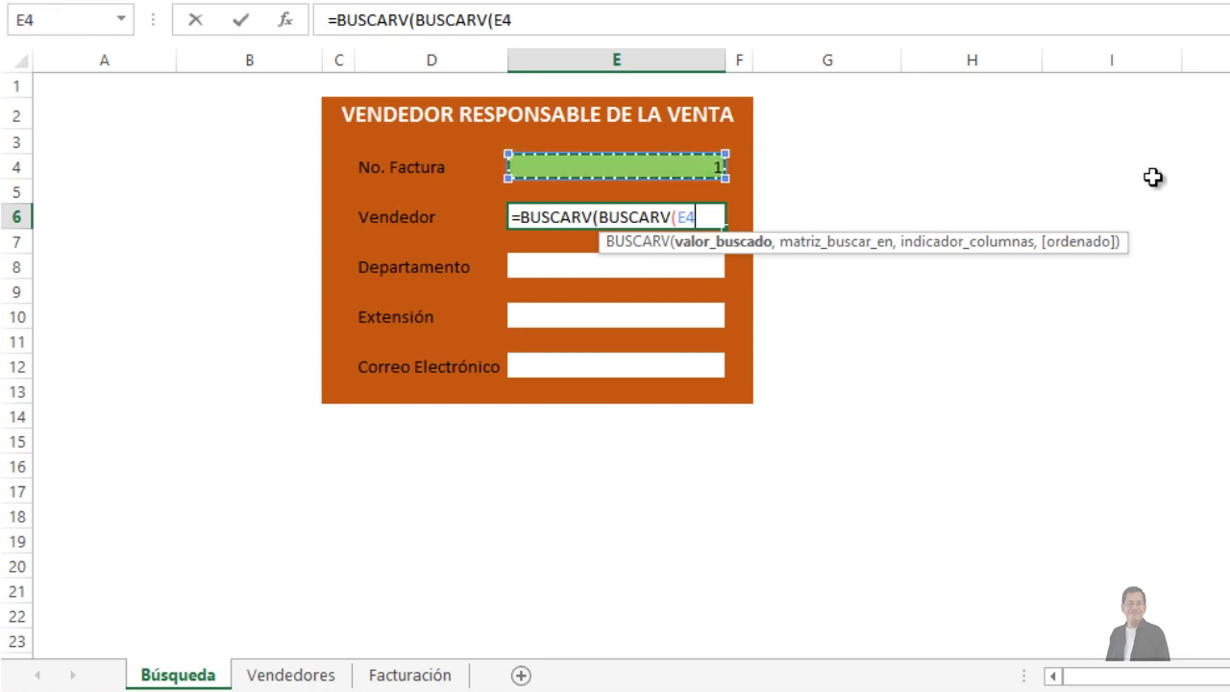
{"action": "type", "text": ","}
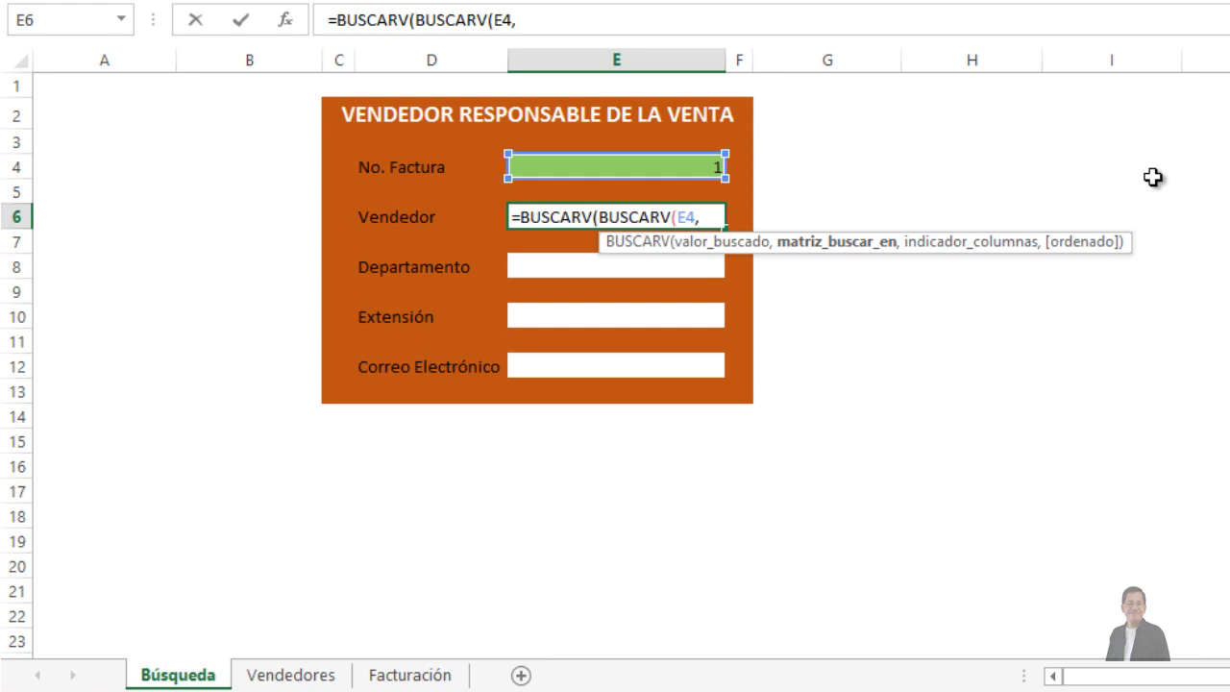
{"action": "type", "text": "T"}
{"action": "key", "text": "Escape"}
{"action": "type", "text": "a"}
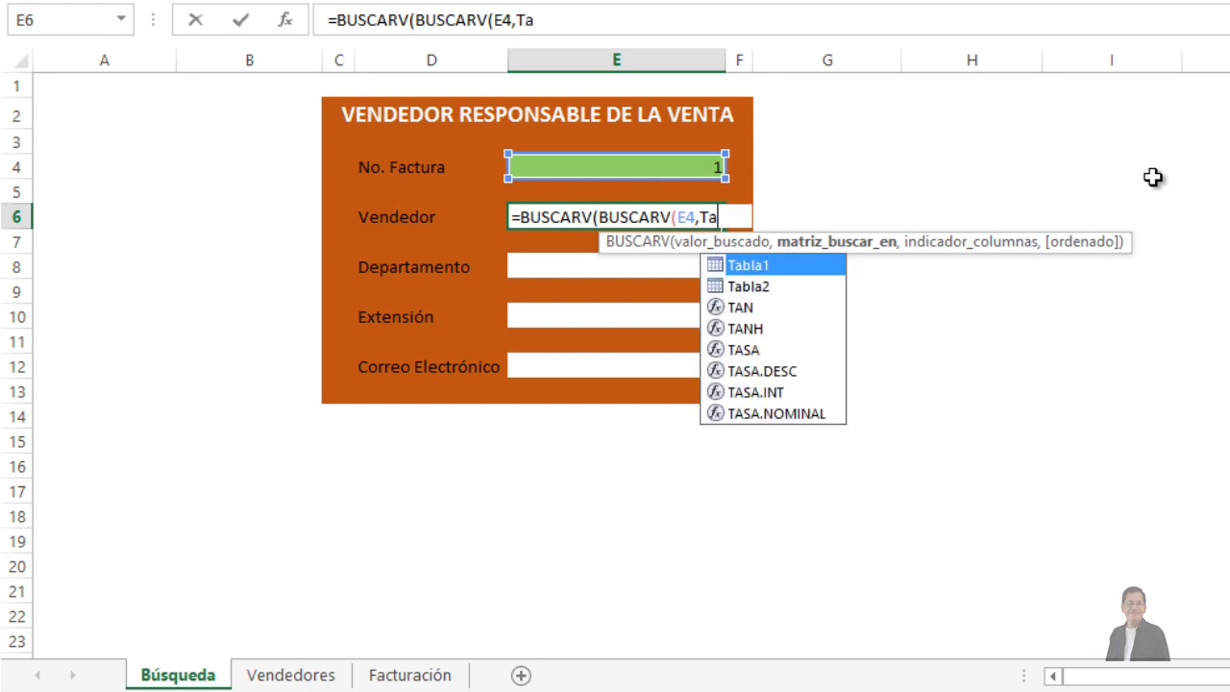
{"action": "type", "text": "bla2"}
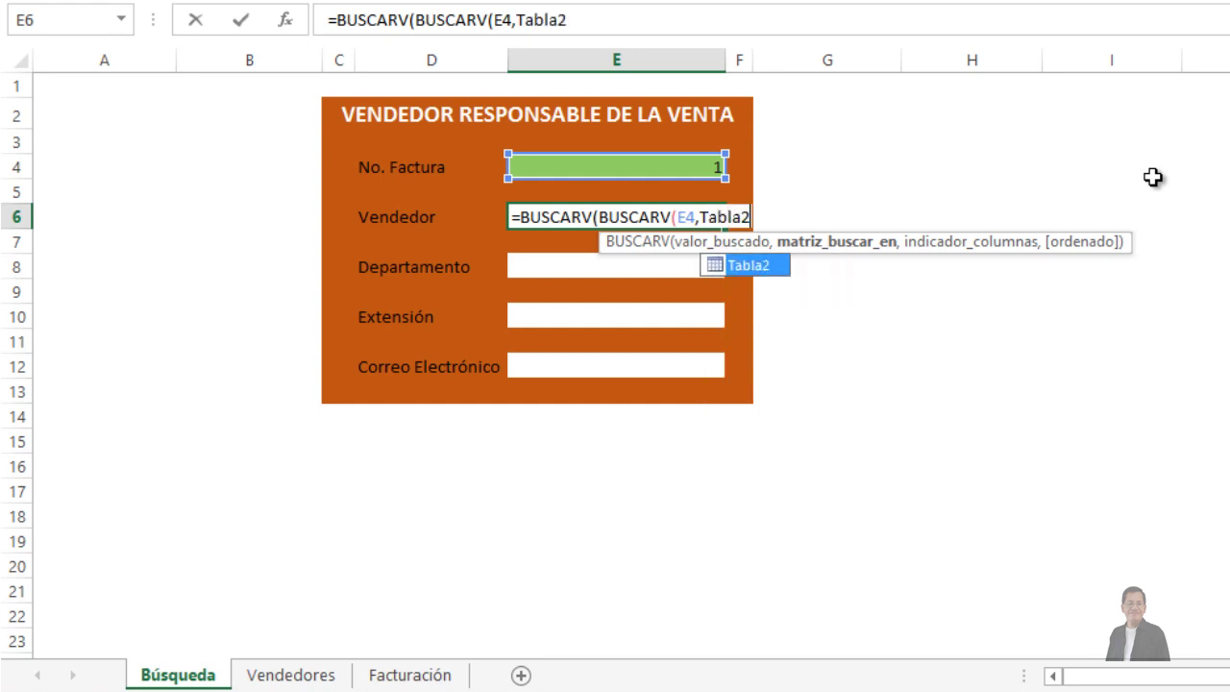
{"action": "type", "text": ","}
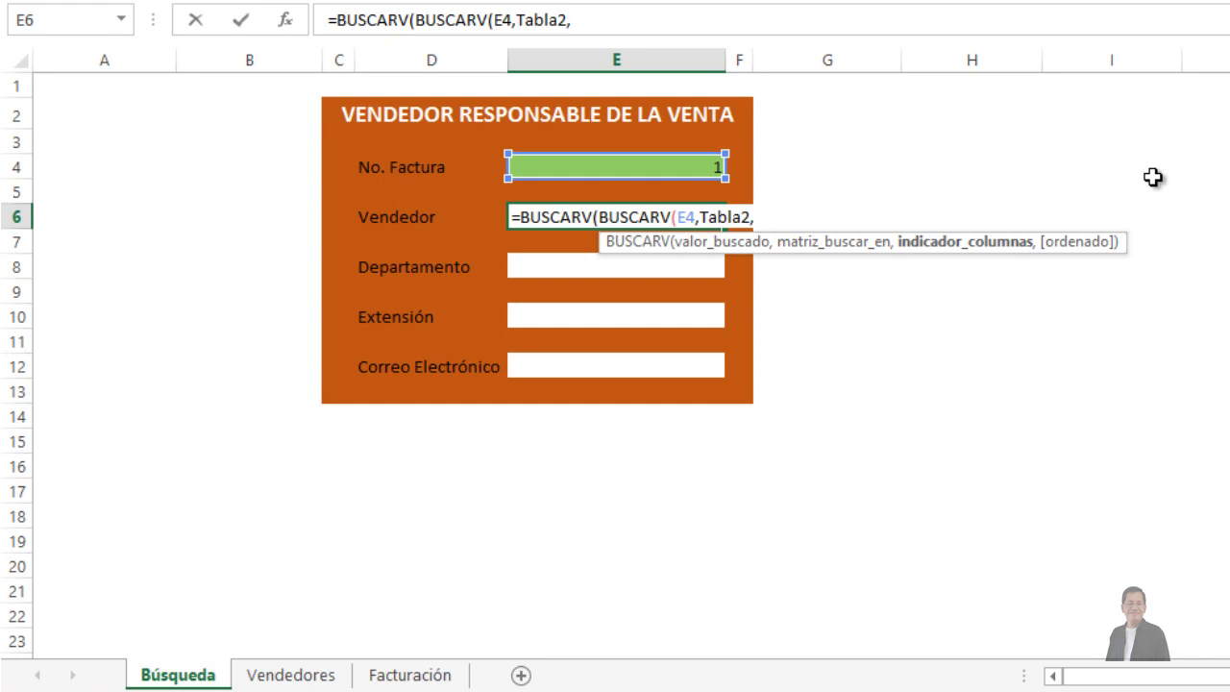
{"action": "type", "text": "5"}
{"action": "type", "text": ","}
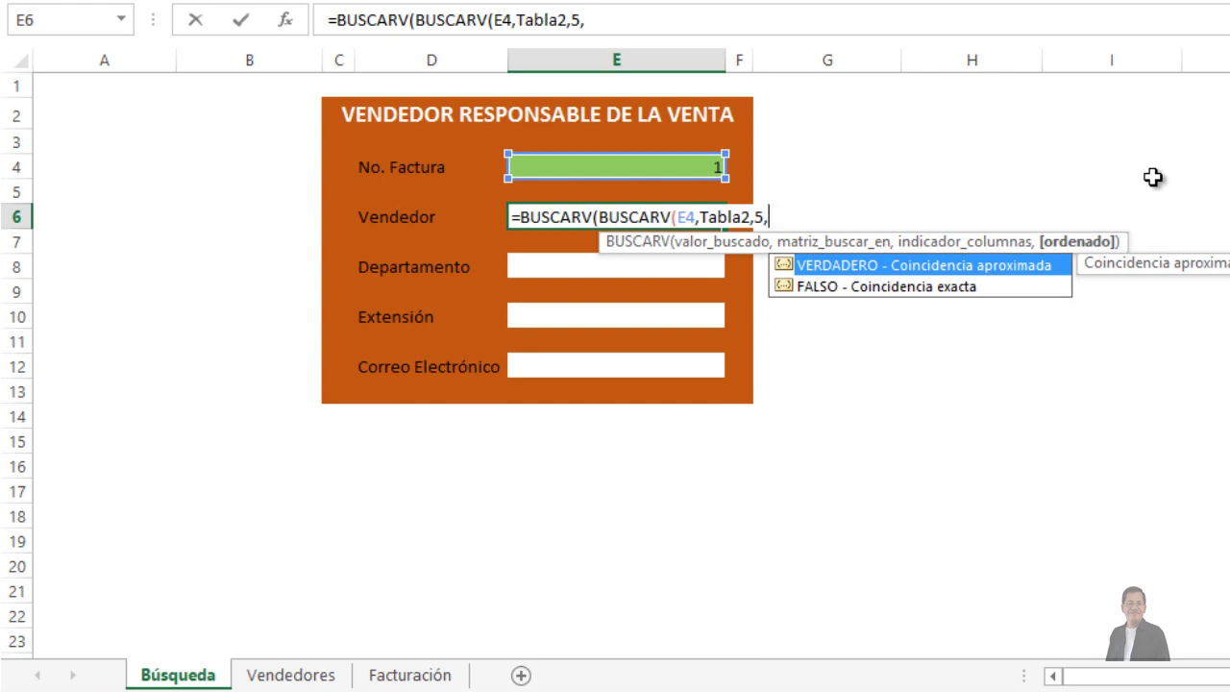
{"action": "type", "text": "FALSO"}
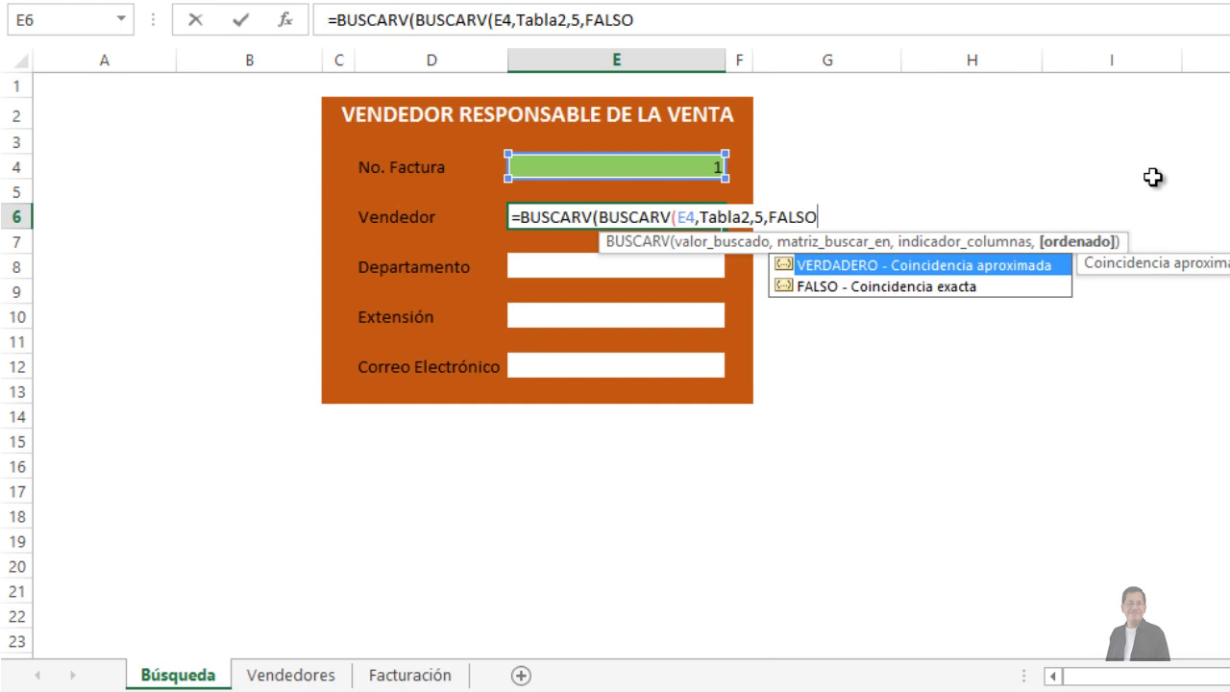
{"action": "type", "text": ")"}
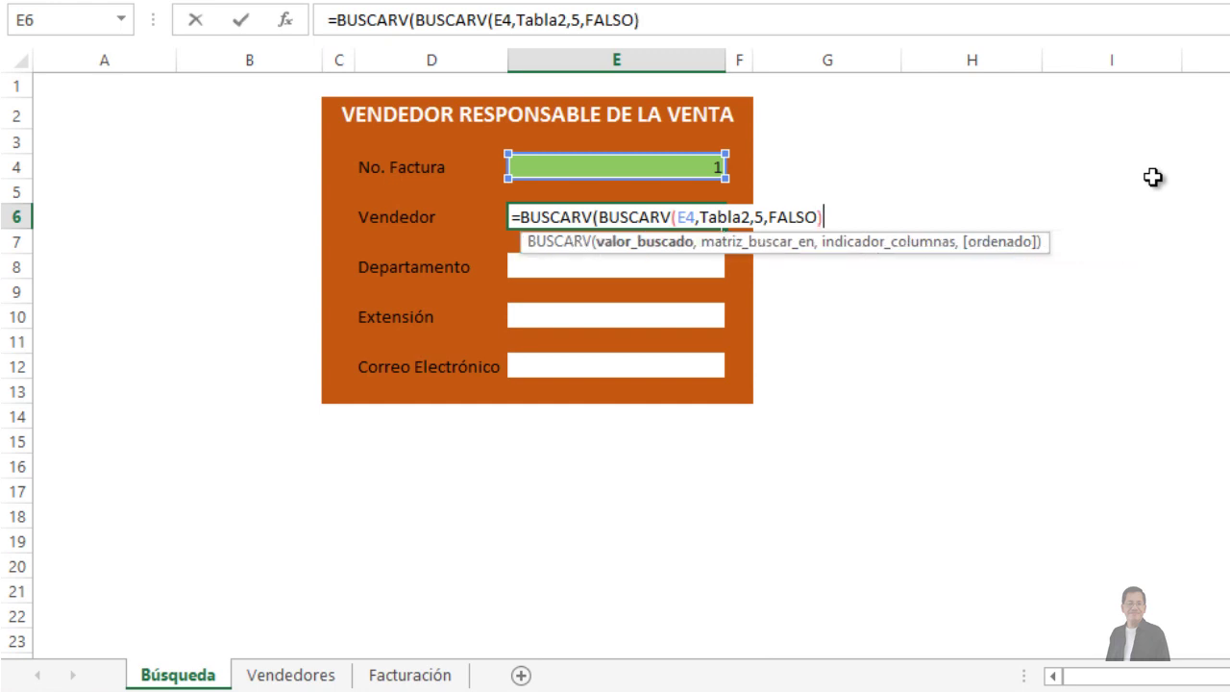
{"action": "type", "text": ","}
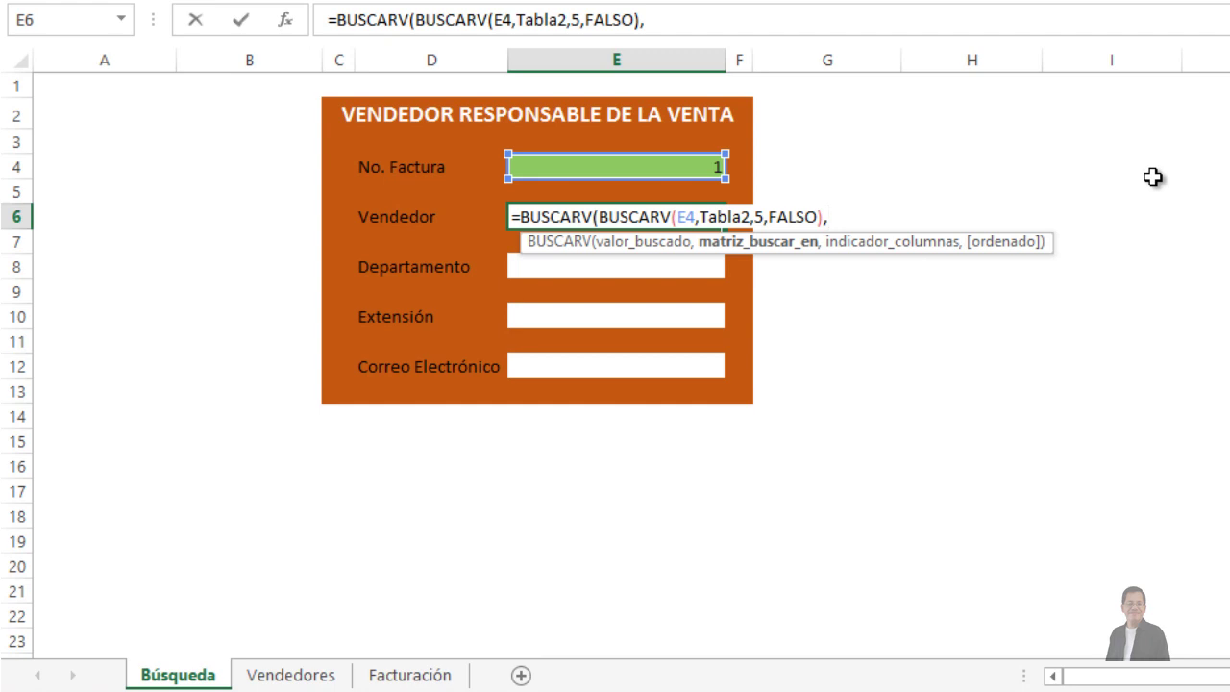
Finish the formula with ,Tabla1,2,falso) and commit it so invoice 1's seller name appears
{"action": "type", "text": "T"}
{"action": "type", "text": "a"}
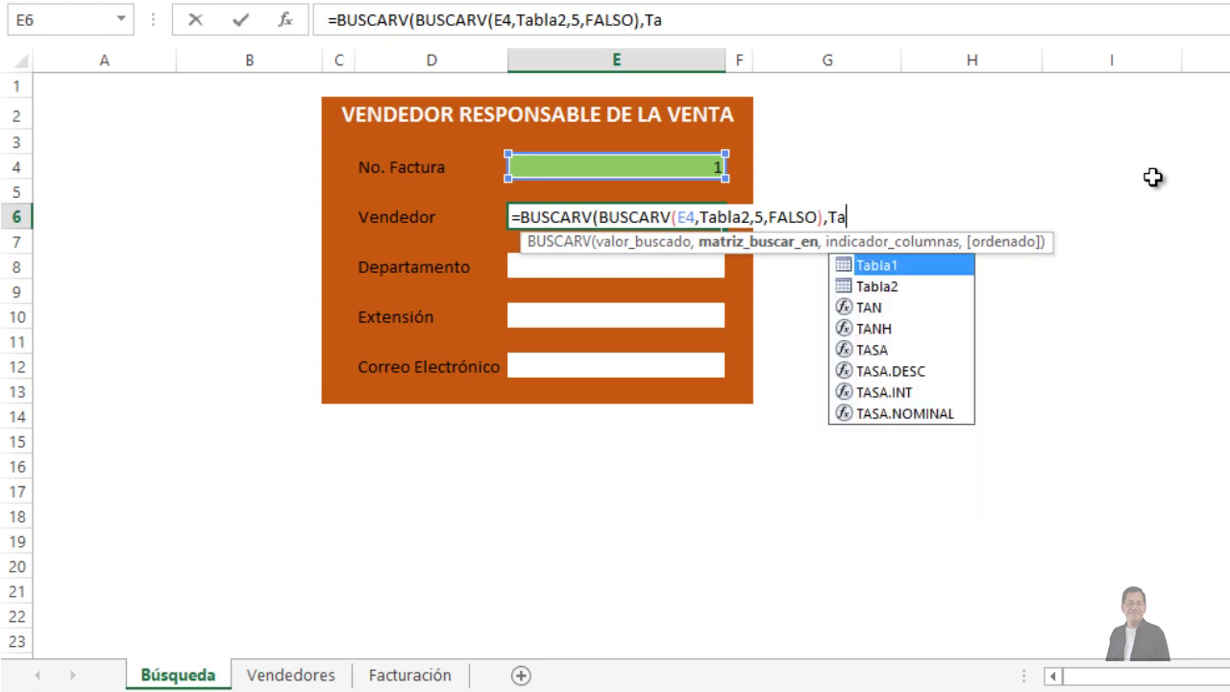
{"action": "type", "text": "bla1"}
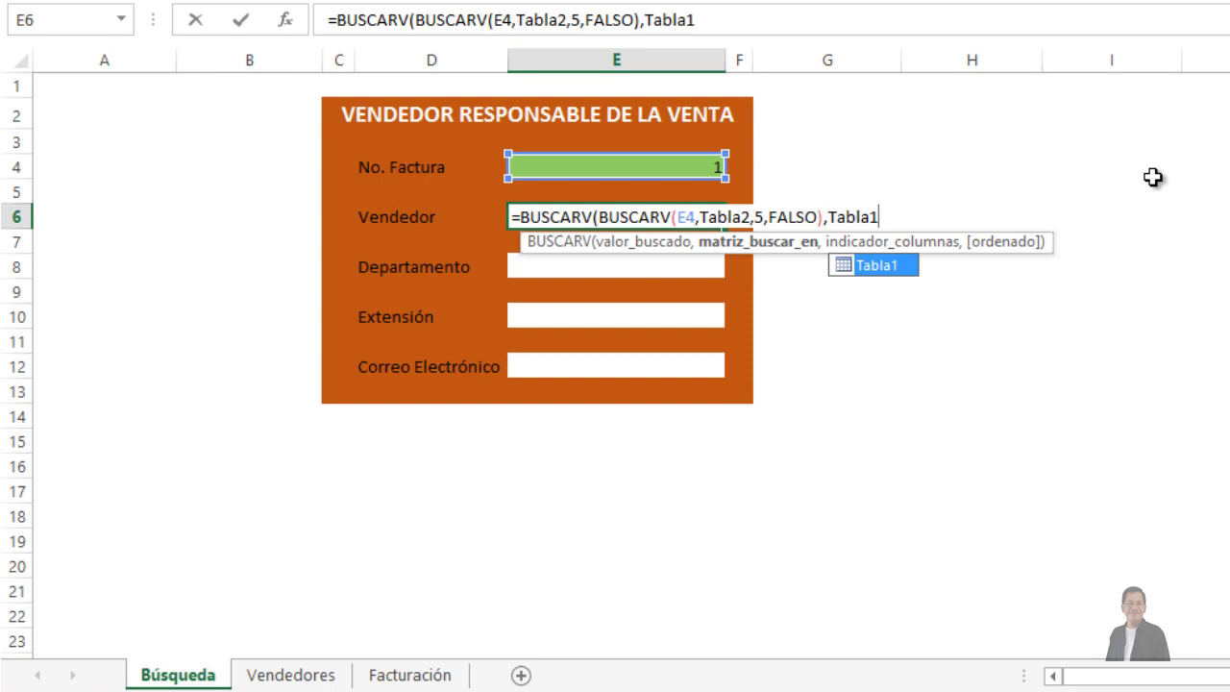
{"action": "type", "text": ","}
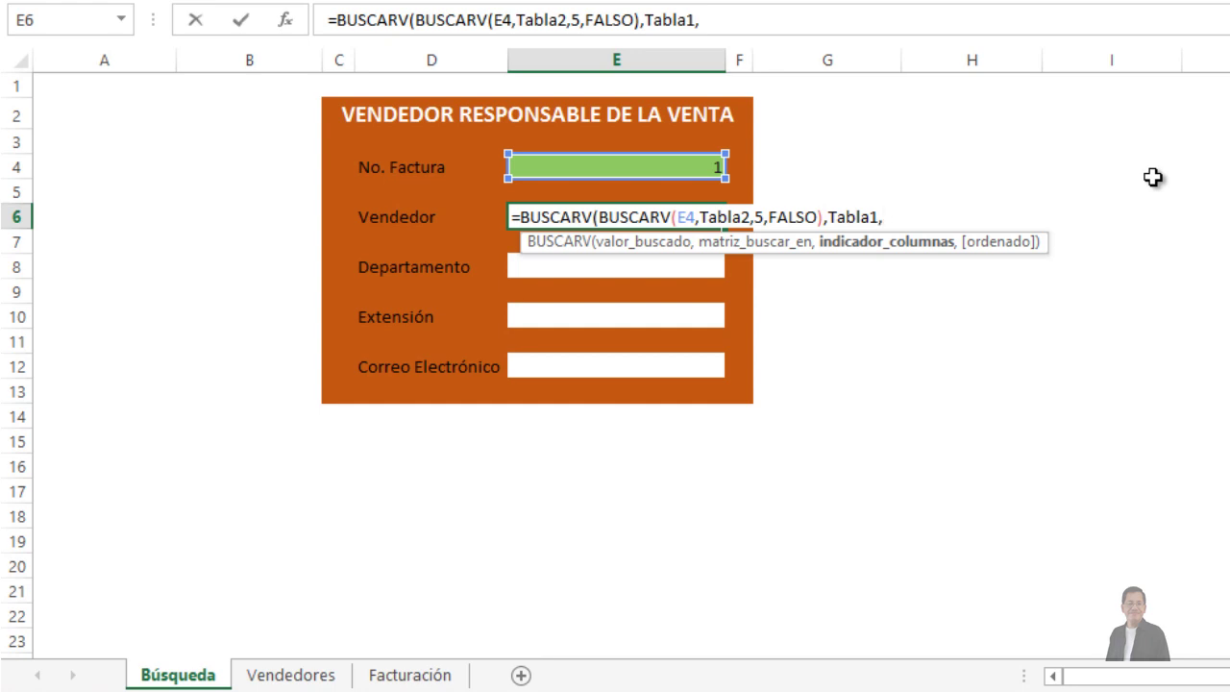
{"action": "type", "text": "2"}
{"action": "type", "text": ","}
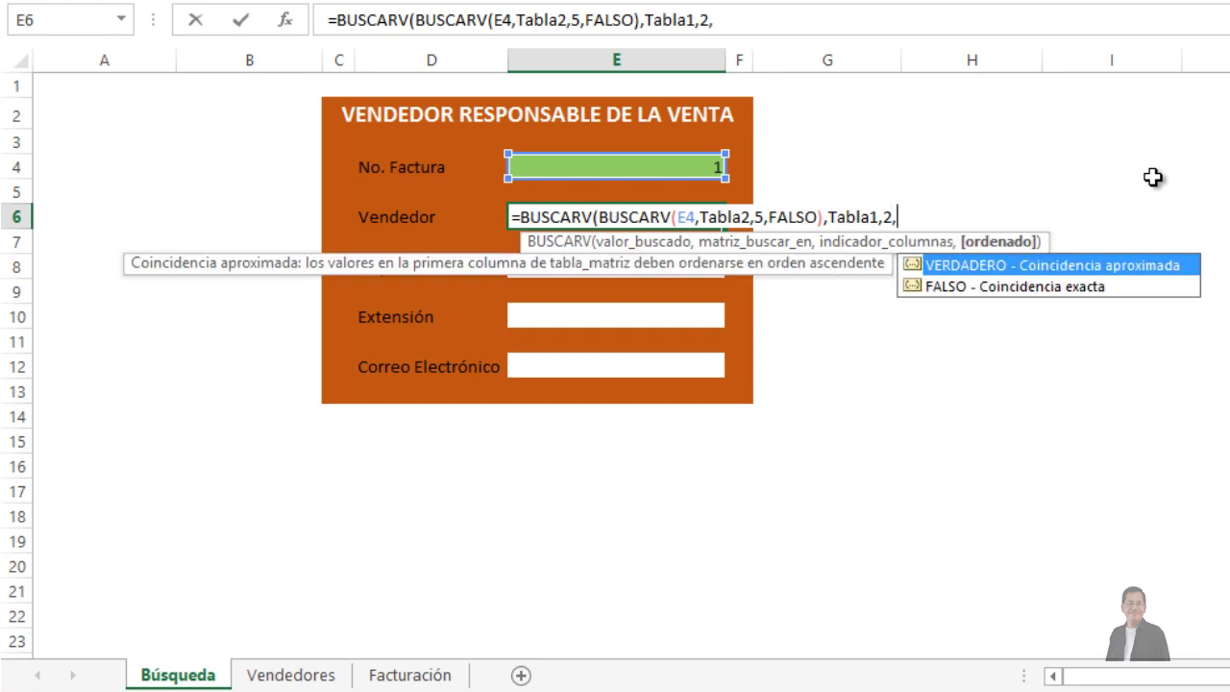
{"action": "type", "text": "fa"}
{"action": "type", "text": "lso"}
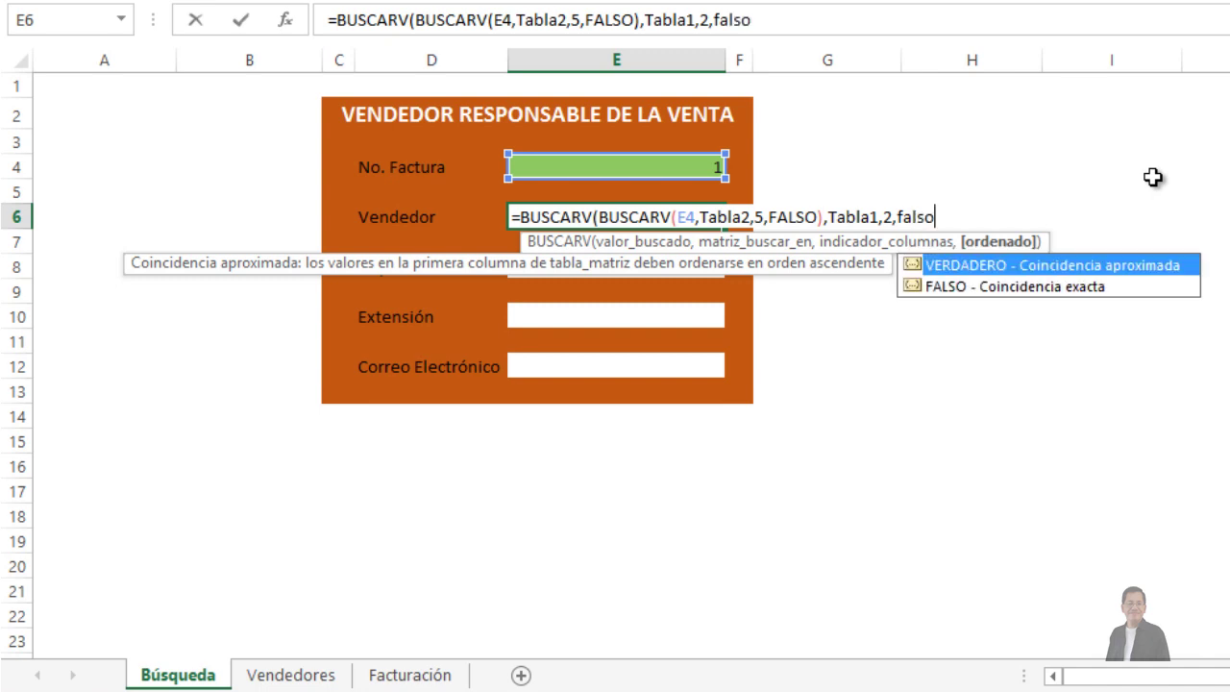
{"action": "type", "text": ")"}
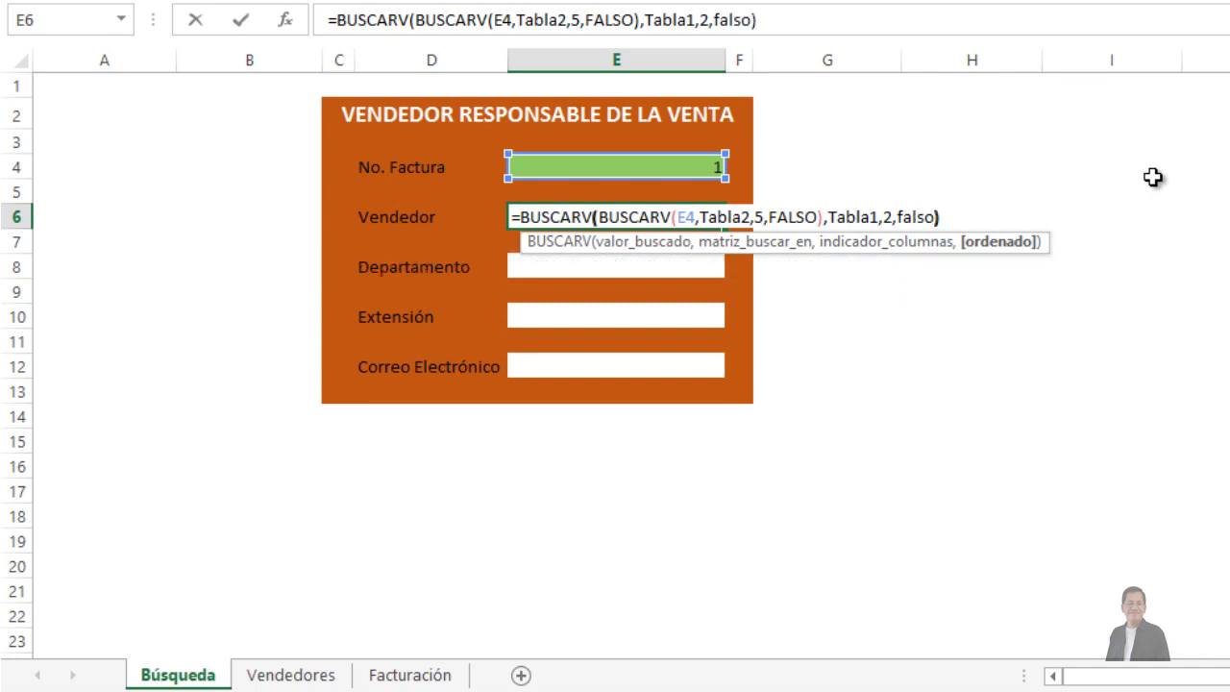
{"action": "key", "text": "Return"}
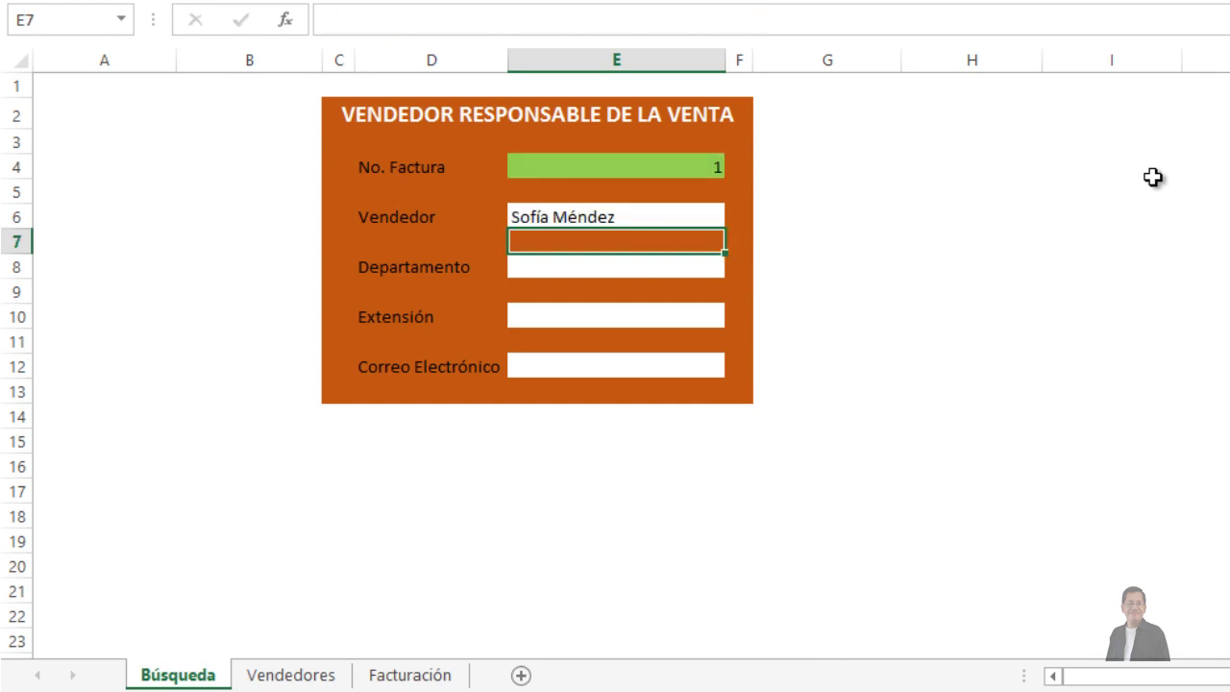
Change the Vendedor formula's E4 reference to the absolute $E$4 using F4
{"action": "key", "text": "Down"}
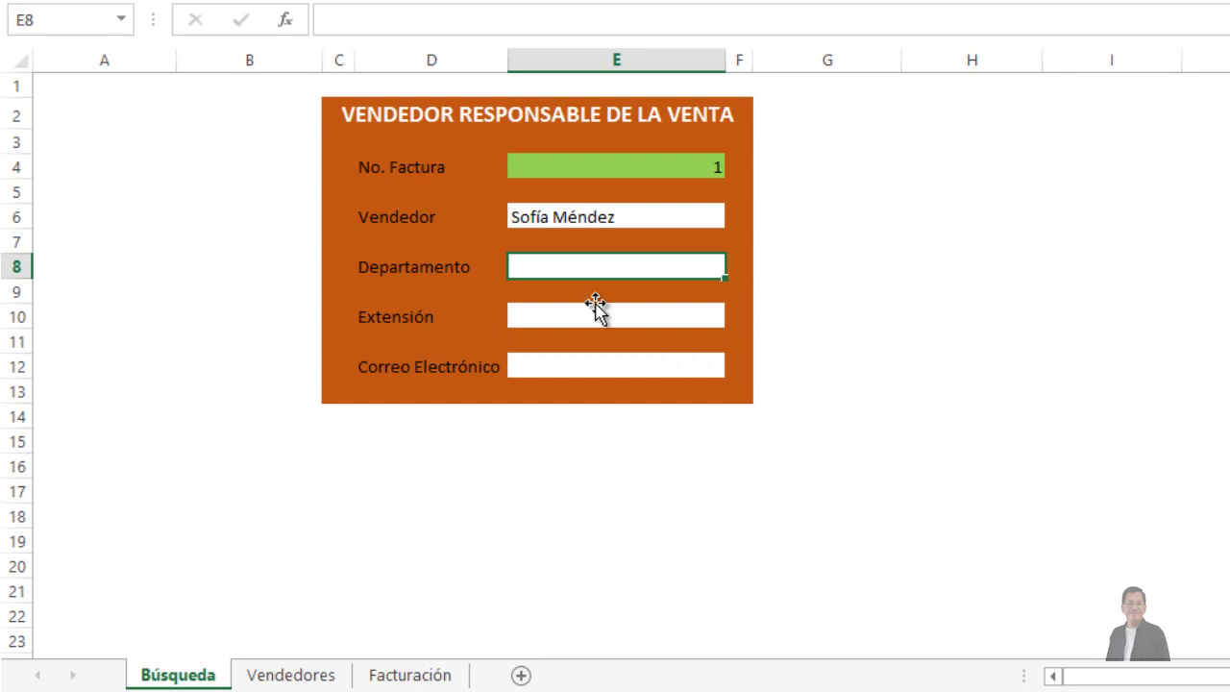
{"action": "left_click", "coordinate": [581, 221]}
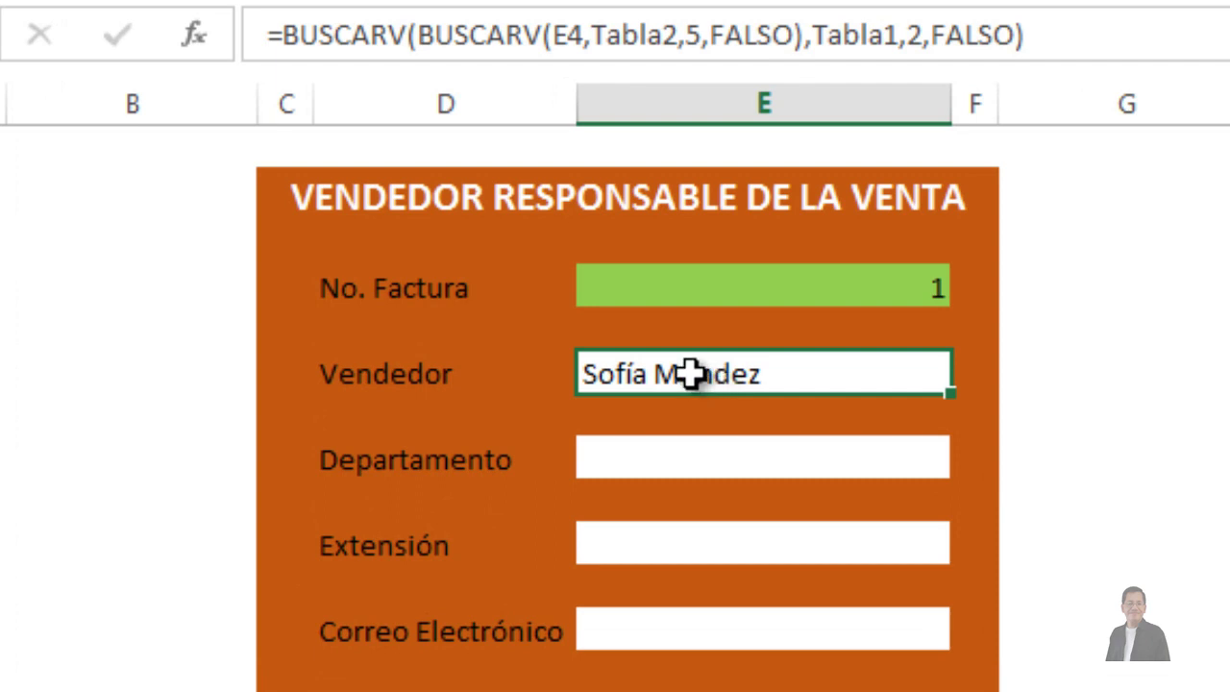
{"action": "left_click", "coordinate": [555, 36]}
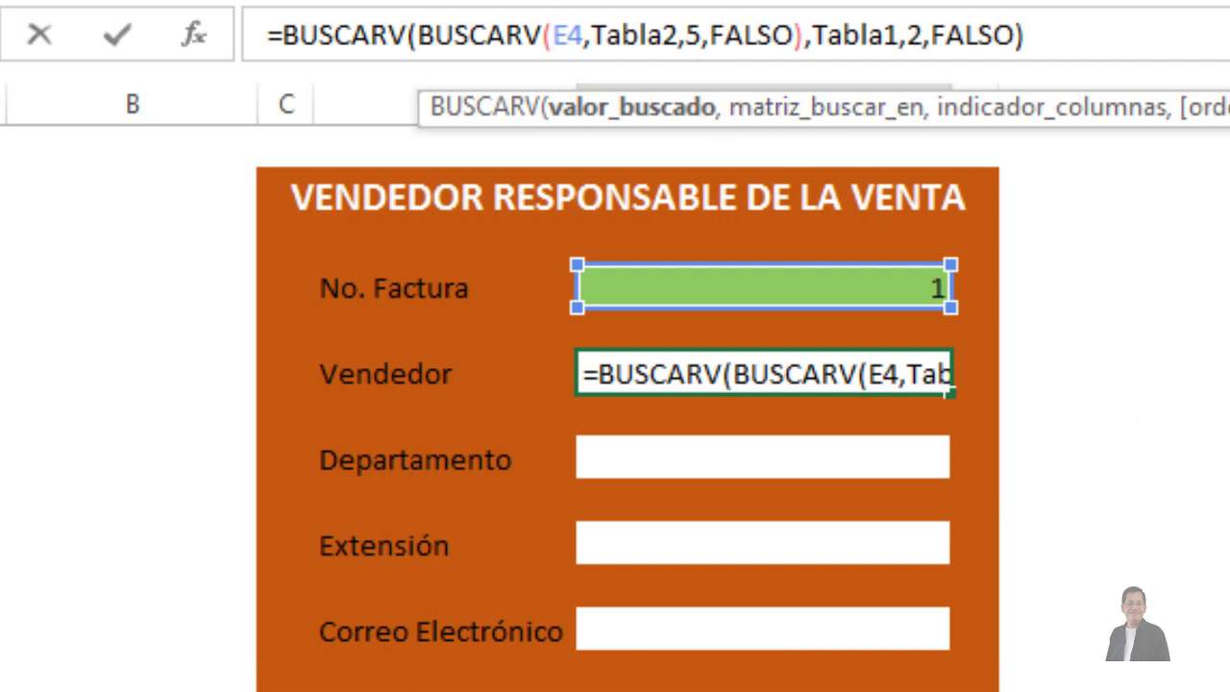
{"action": "key", "text": "F4"}
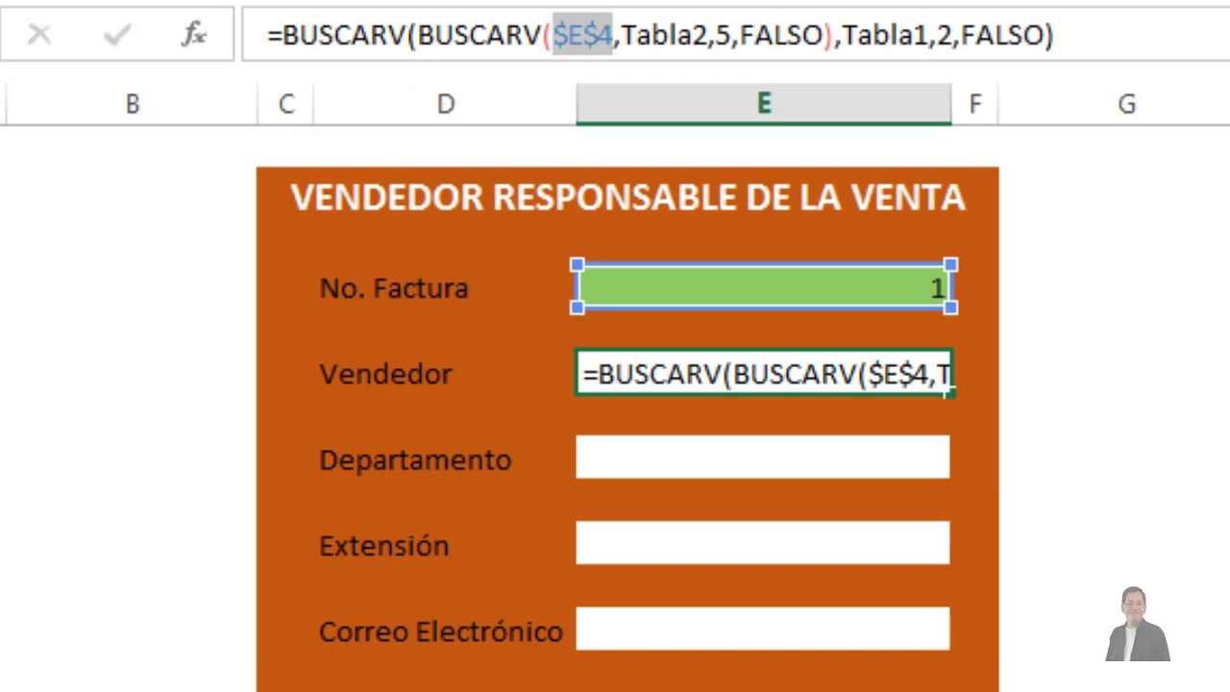
{"action": "key", "text": "Return"}
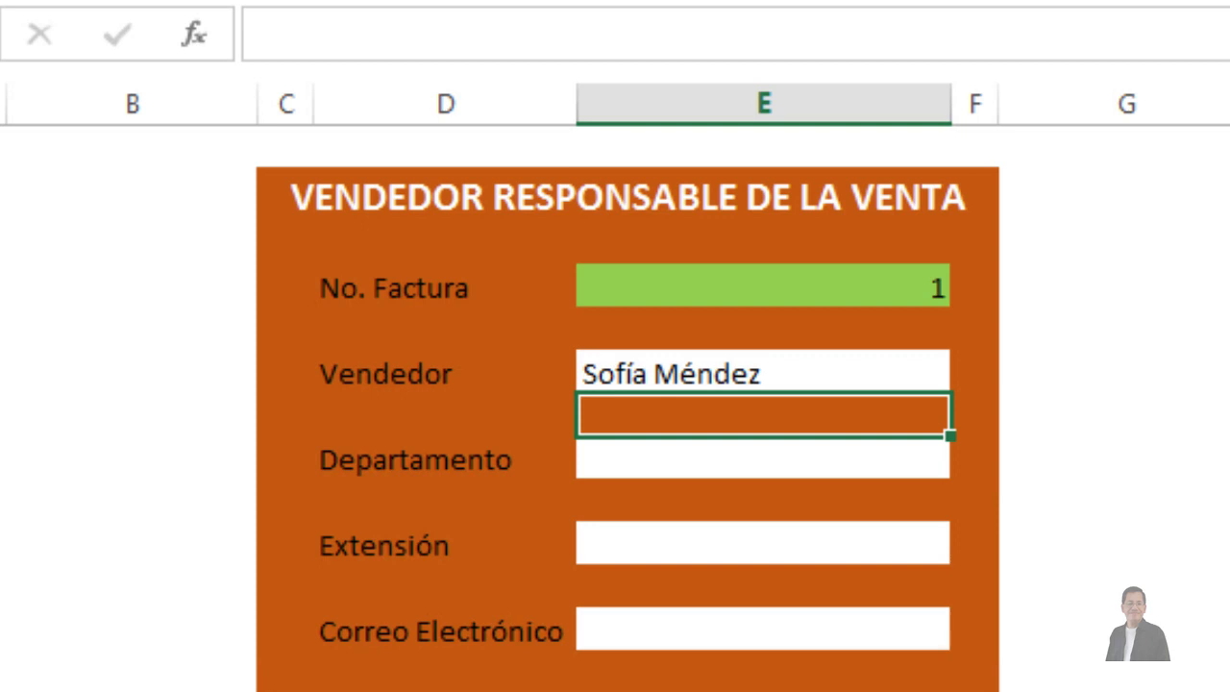
{"action": "key", "text": "Up"}
{"action": "key", "text": "Up"}
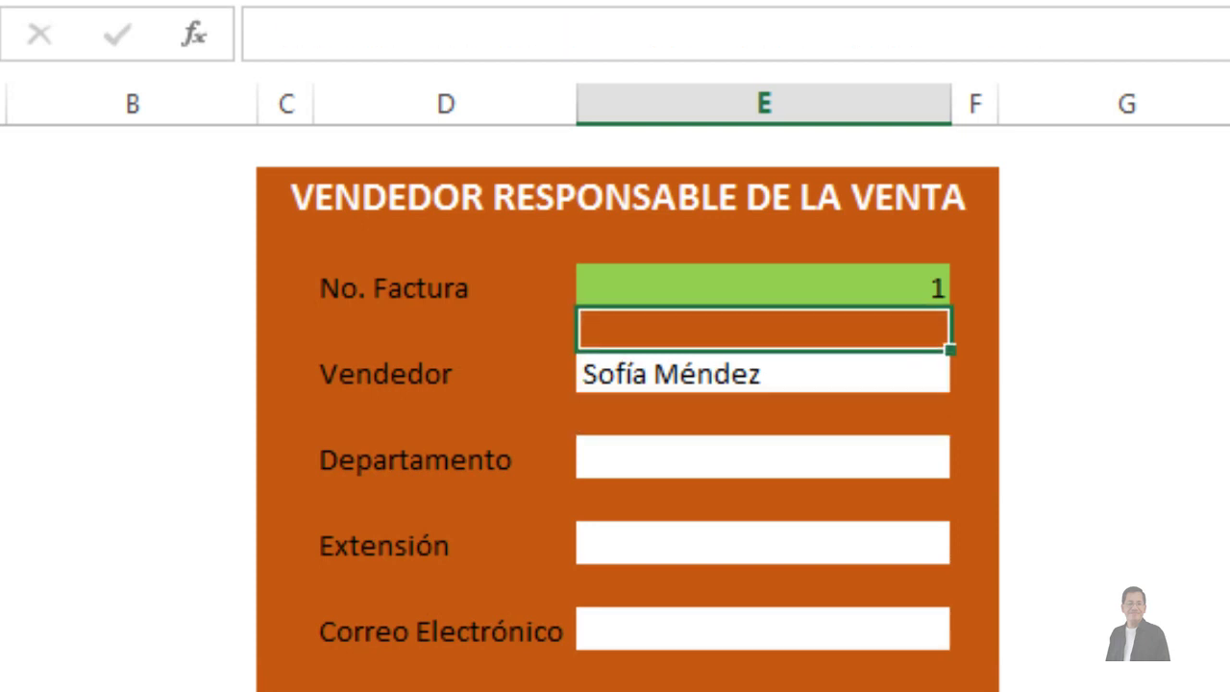
{"action": "key", "text": "Up"}
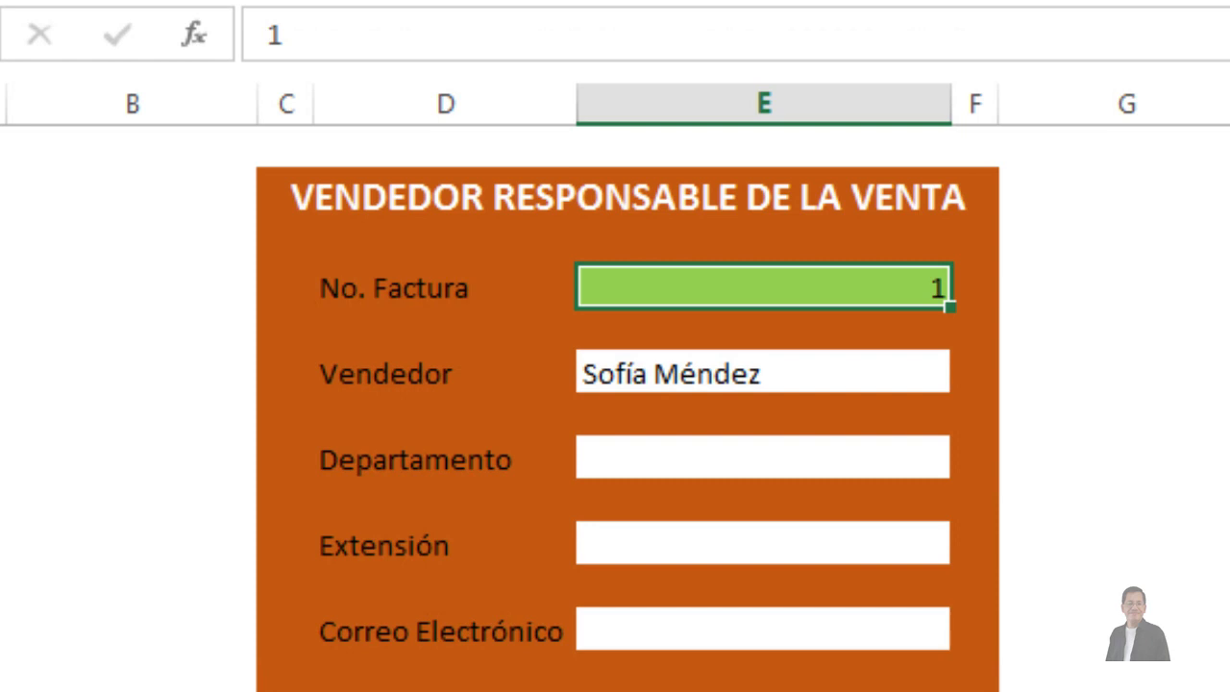
{"action": "key", "text": "Delete"}
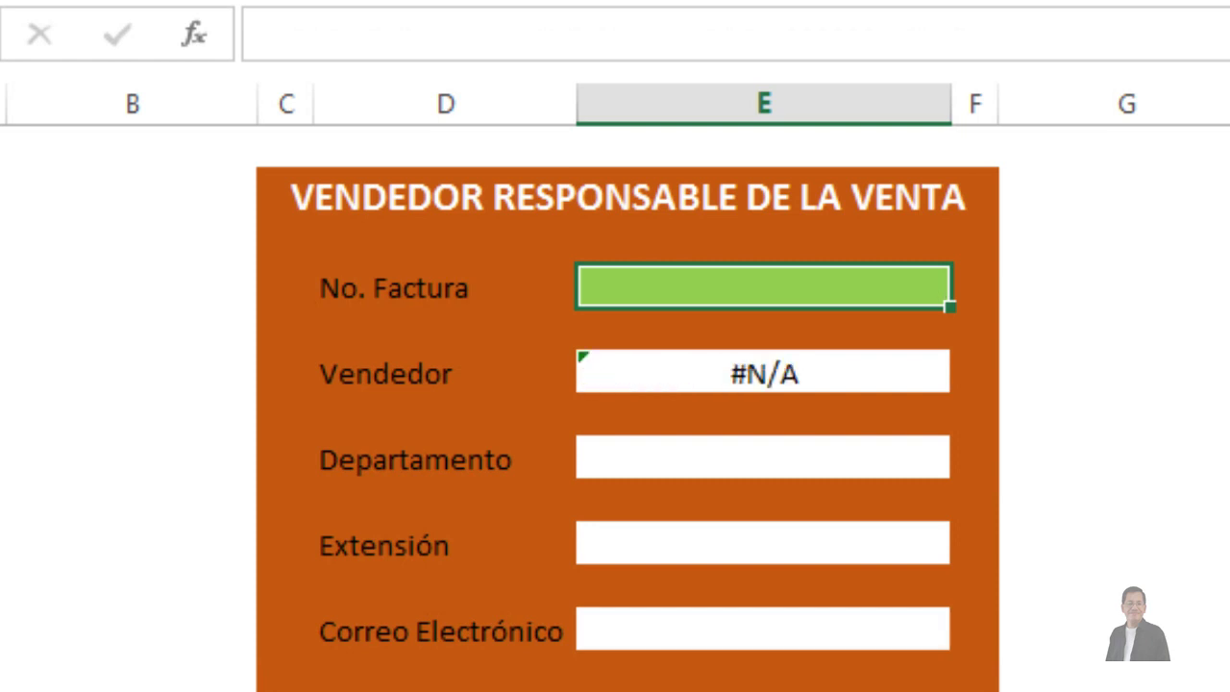
{"action": "key", "text": "Down"}
{"action": "key", "text": "Down"}
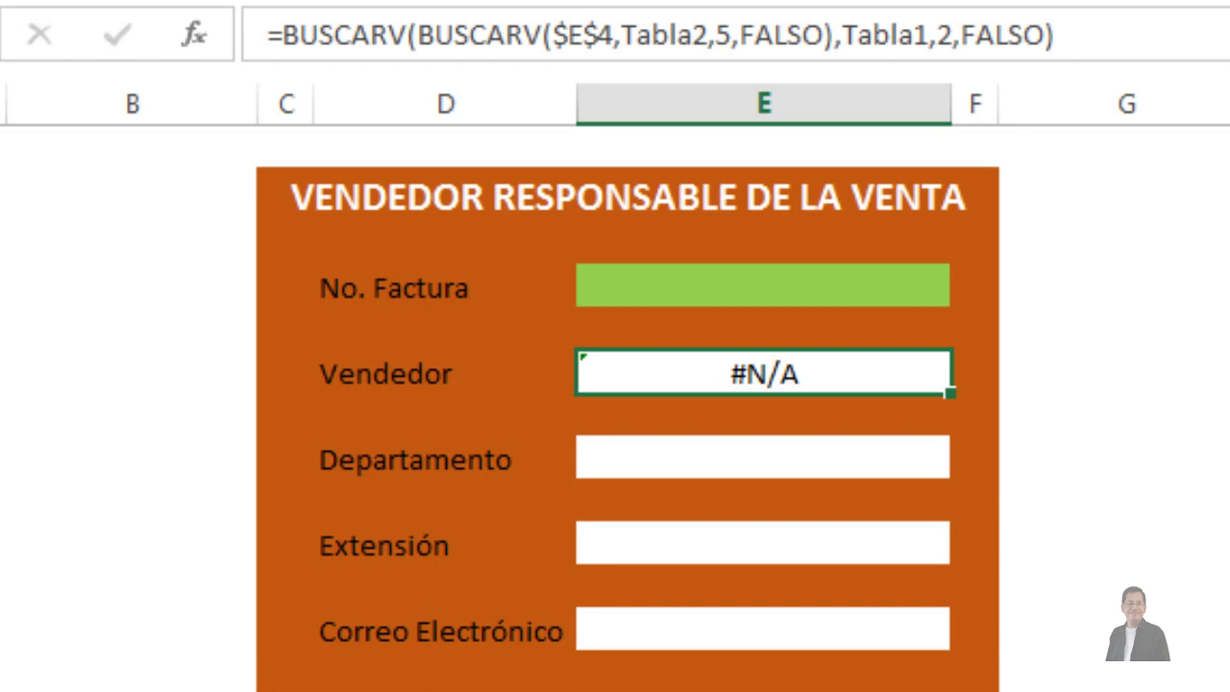
{"action": "key", "text": "Up"}
{"action": "key", "text": "Up"}
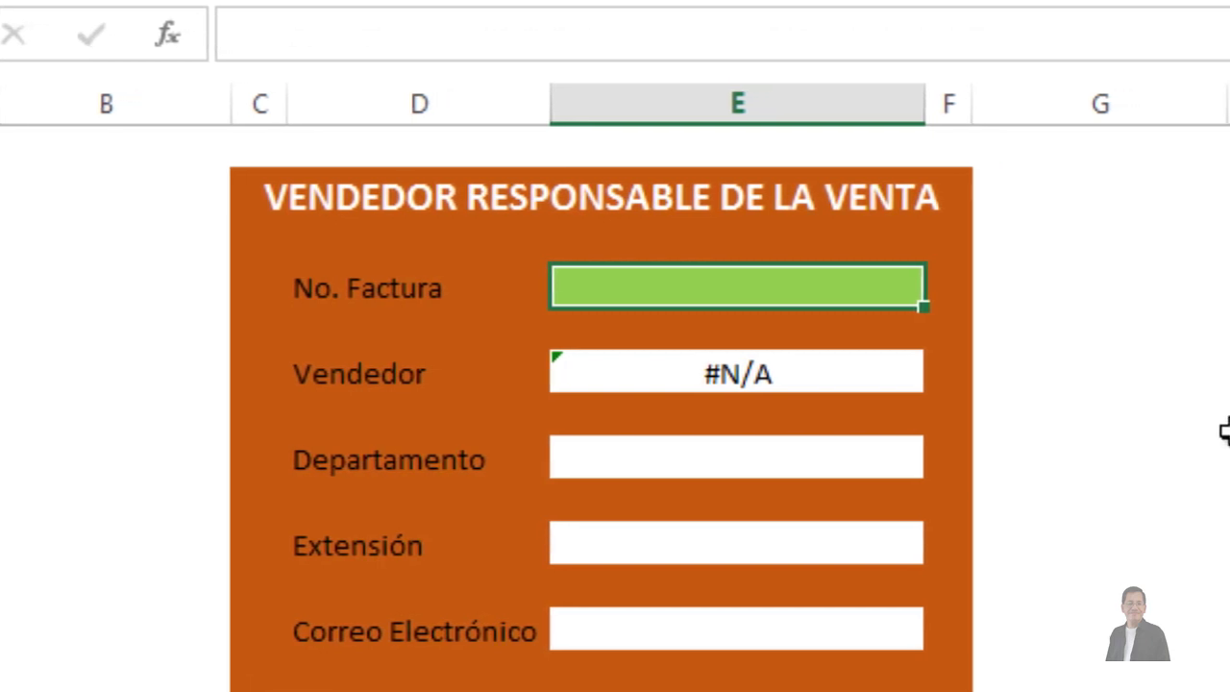
{"action": "type", "text": "1"}
{"action": "key", "text": "Return"}
{"action": "key", "text": "Down"}
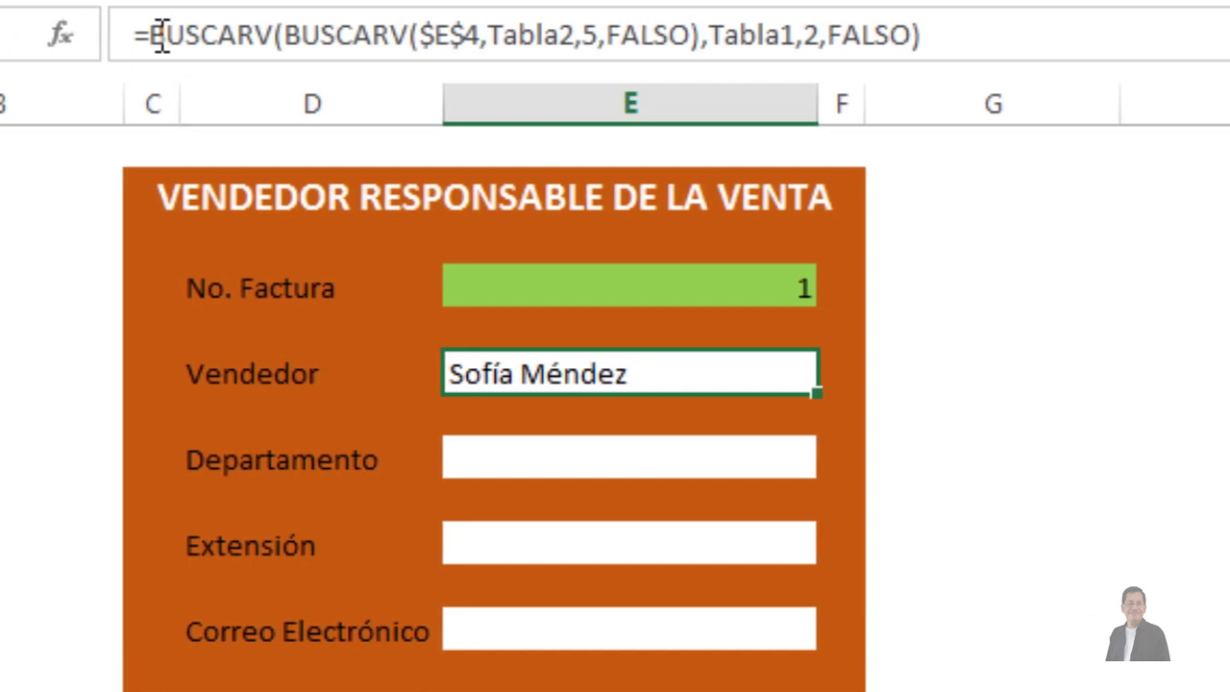
Wrap the Vendedor formula in SI.ERROR with "Sin Datos" as the fallback text
{"action": "left_click", "coordinate": [130, 34]}
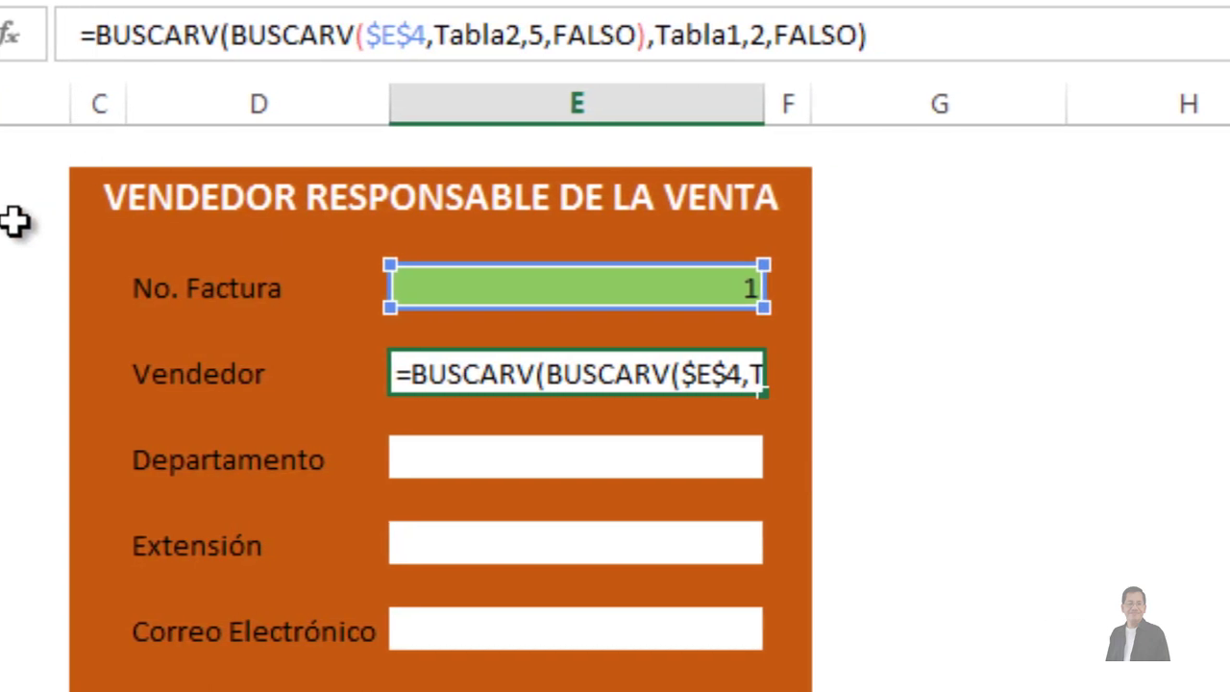
{"action": "type", "text": "SI."}
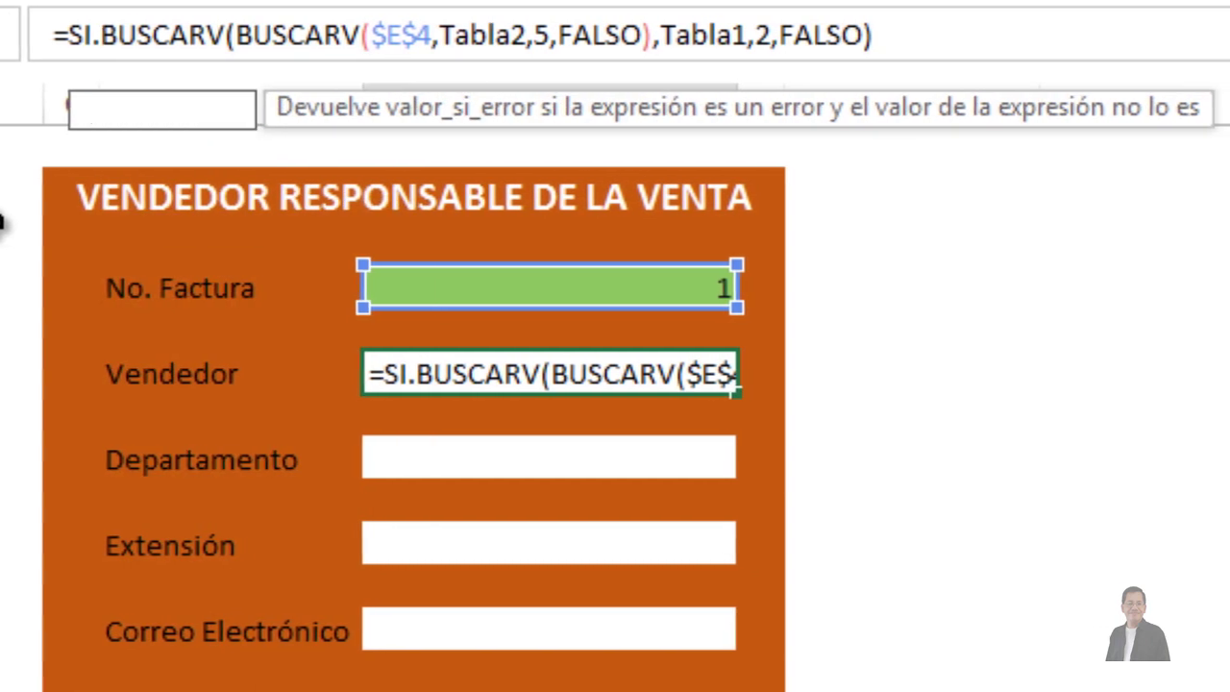
{"action": "type", "text": "ERROR"}
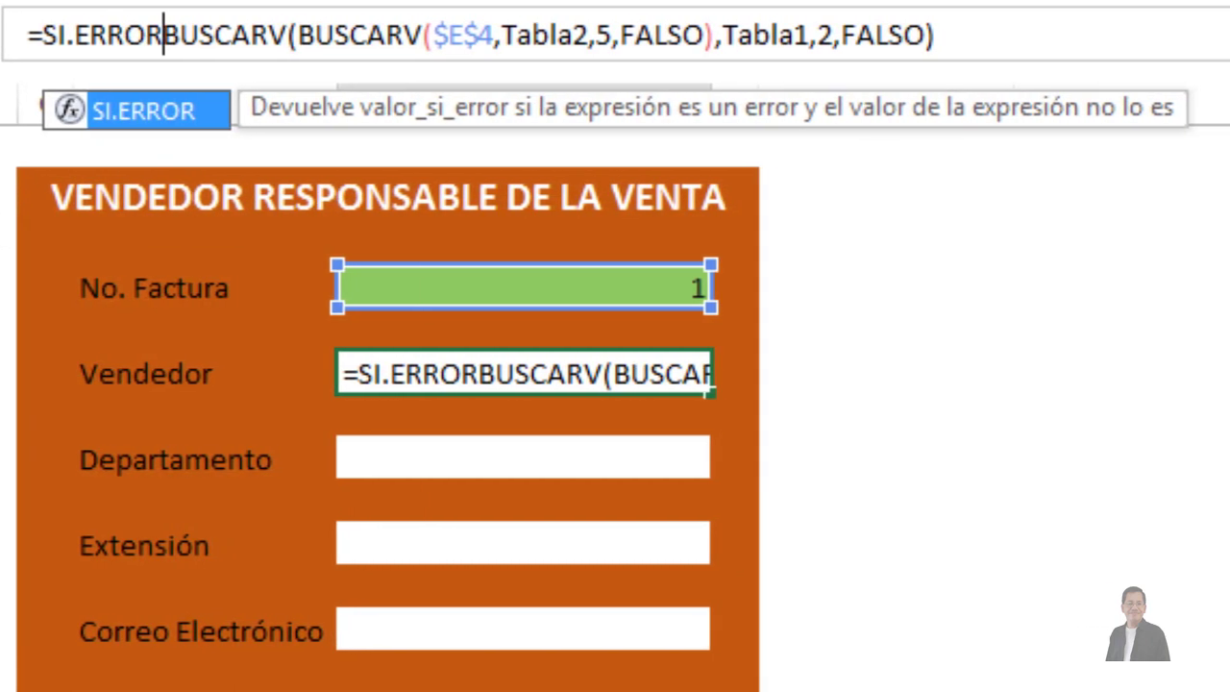
{"action": "type", "text": "("}
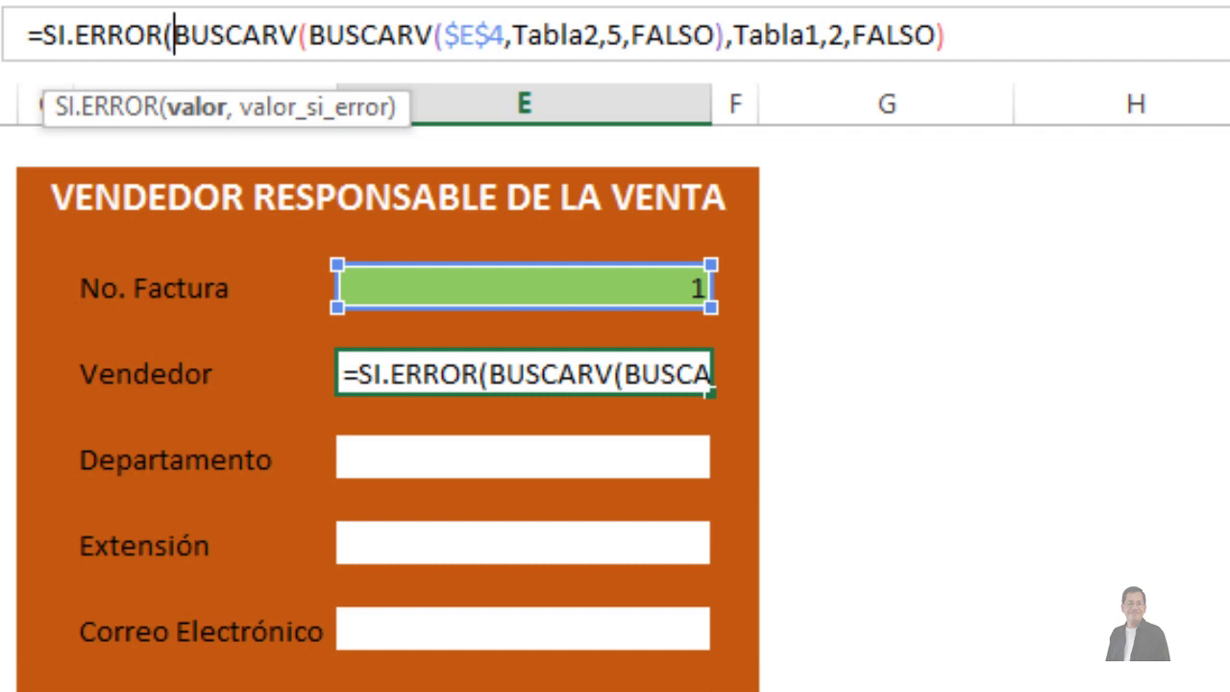
{"action": "key", "text": "Right"}
{"action": "key", "text": "Right"}
{"action": "key", "text": "Right"}
{"action": "key", "text": "Right"}
{"action": "key", "text": "Right"}
{"action": "key", "text": "Right"}
{"action": "key", "text": "Right"}
{"action": "key", "text": "Right"}
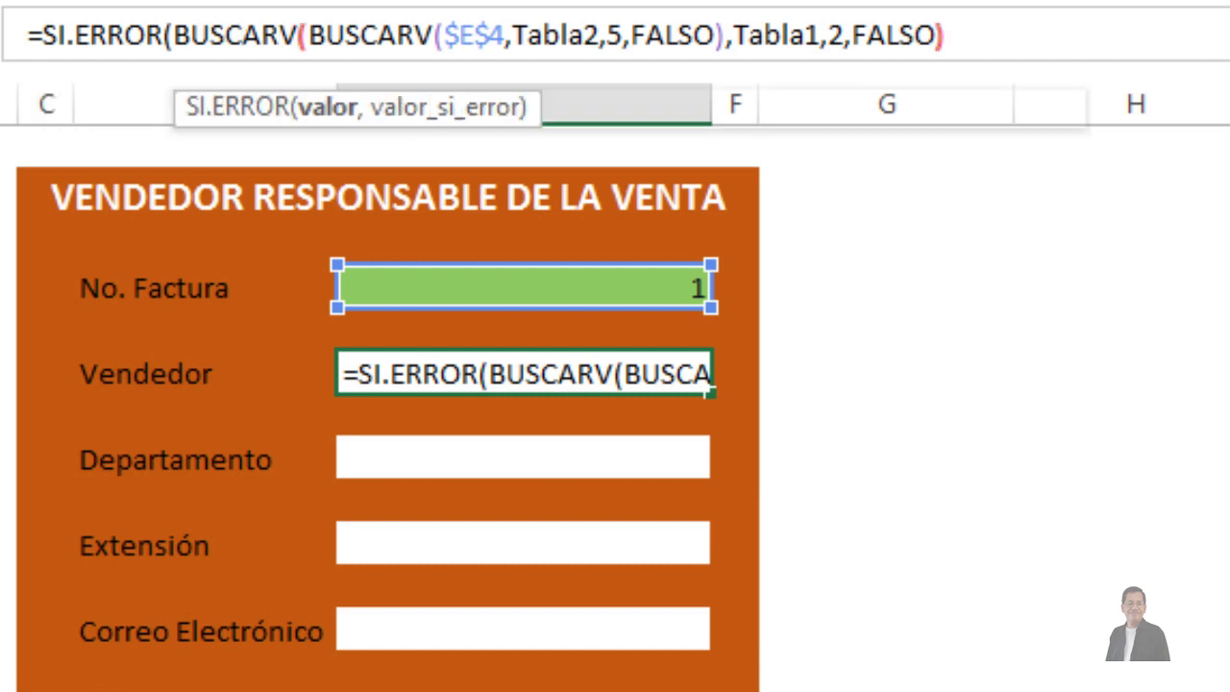
{"action": "key", "text": "Right"}
{"action": "key", "text": "Right"}
{"action": "key", "text": "Right"}
{"action": "key", "text": "Right"}
{"action": "key", "text": "Right"}
{"action": "key", "text": "Right"}
{"action": "key", "text": "Right"}
{"action": "key", "text": "Right"}
{"action": "key", "text": "Right"}
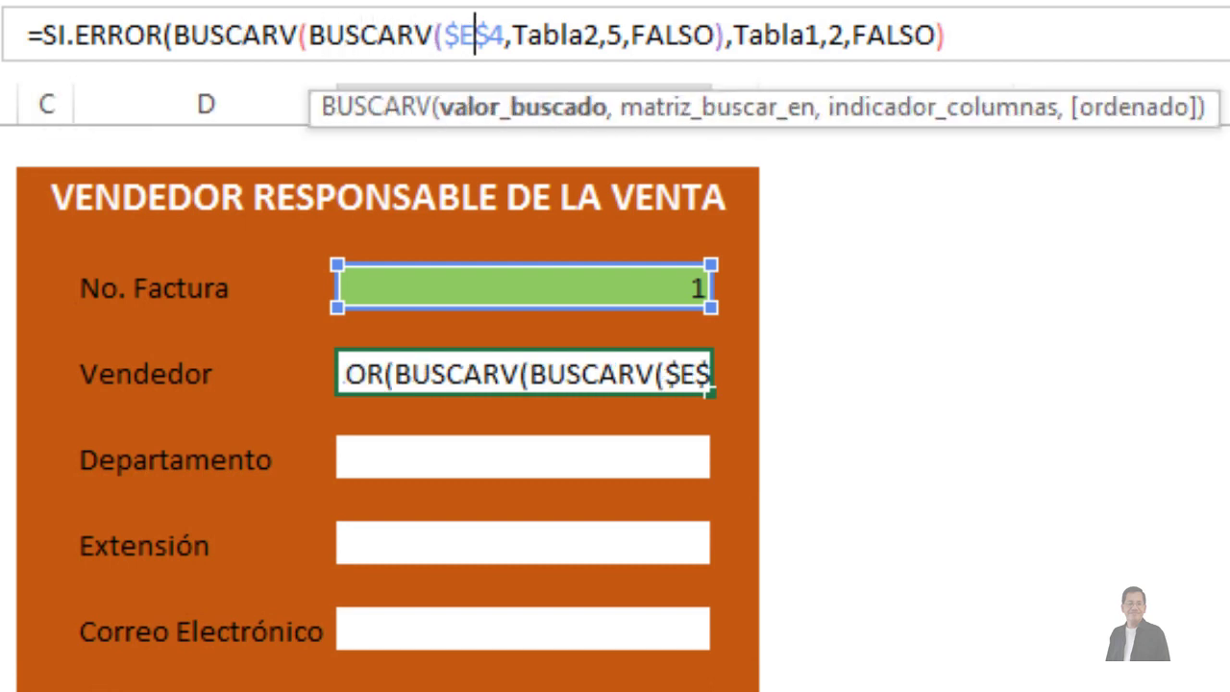
{"action": "key", "text": "Right"}
{"action": "key", "text": "Right"}
{"action": "key", "text": "Right"}
{"action": "key", "text": "Right"}
{"action": "key", "text": "Right"}
{"action": "key", "text": "Right"}
{"action": "key", "text": "Right"}
{"action": "key", "text": "Right"}
{"action": "key", "text": "Right"}
{"action": "key", "text": "Right"}
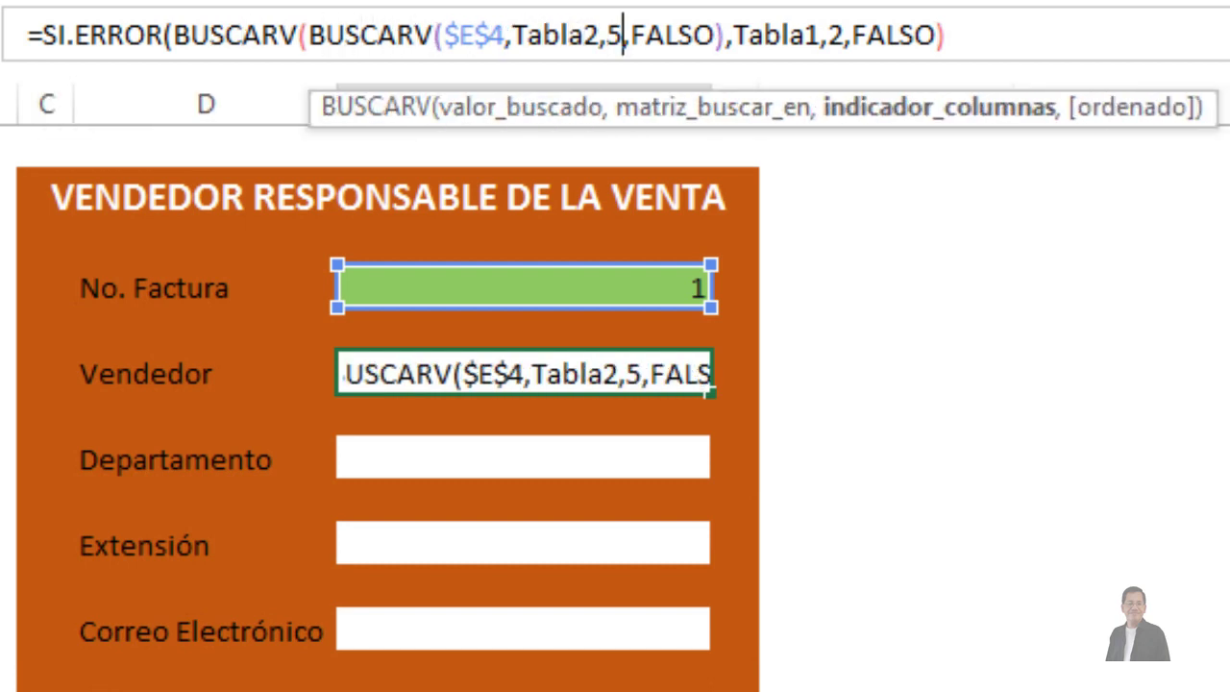
{"action": "key", "text": "End"}
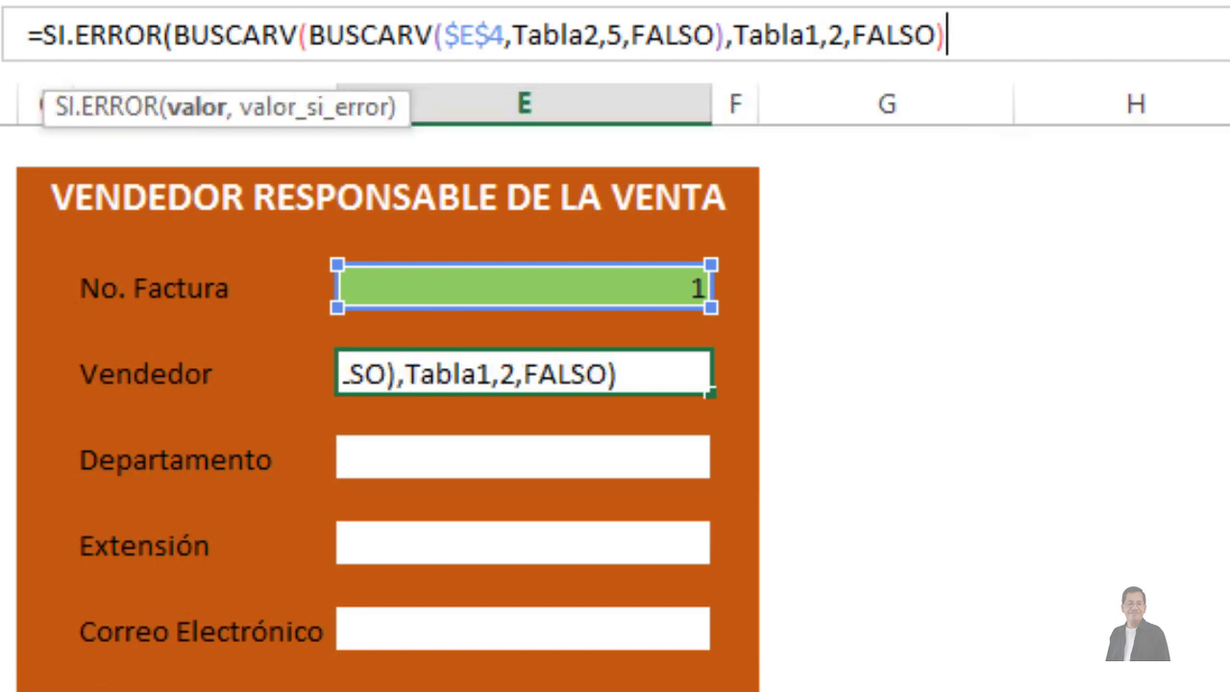
{"action": "type", "text": ","}
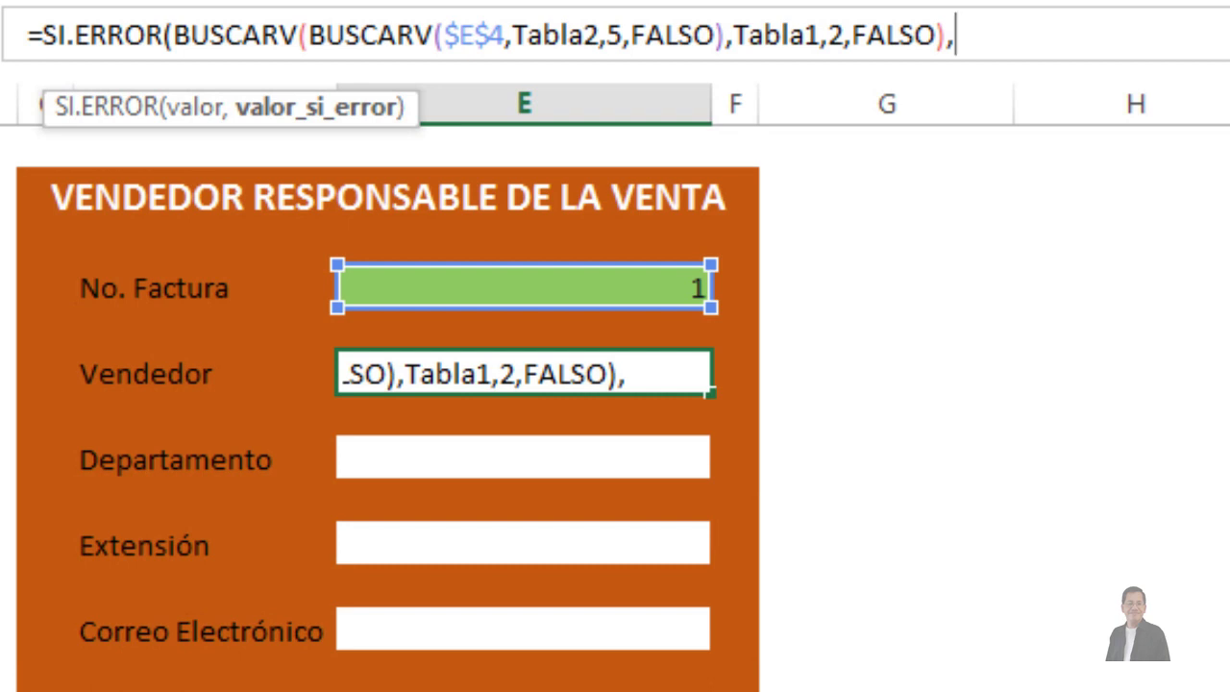
{"action": "type", "text": "\""}
{"action": "type", "text": "SIN"}
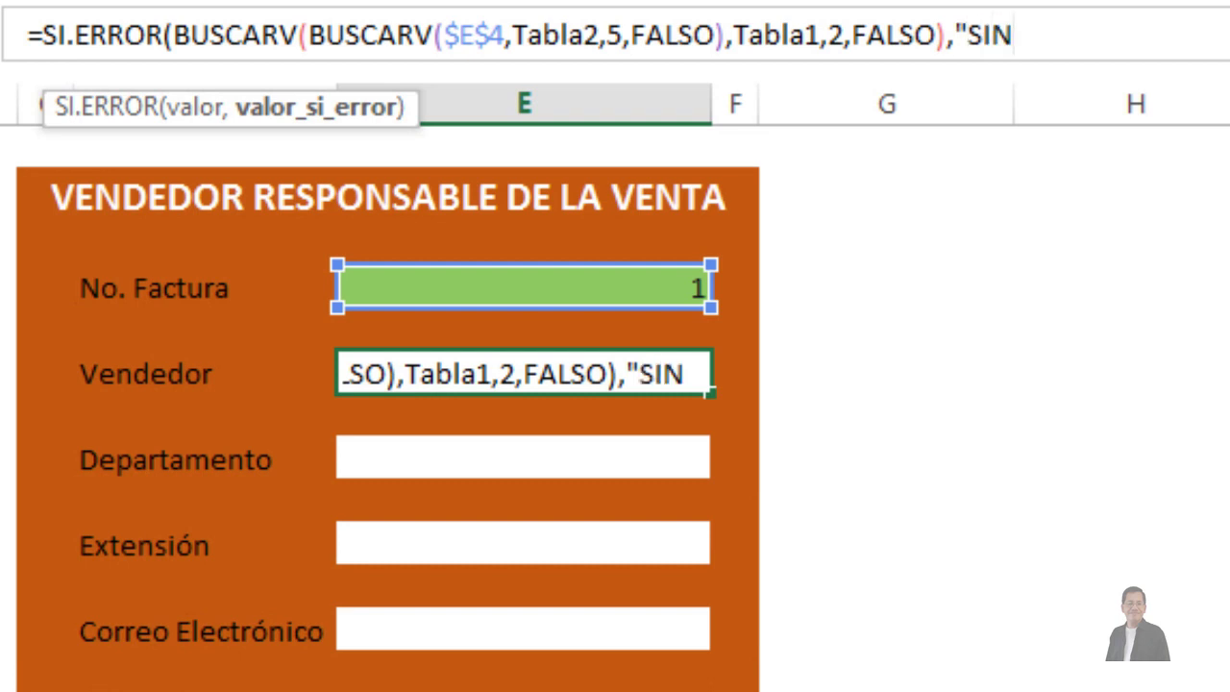
{"action": "key", "text": "BackSpace"}
{"action": "key", "text": "BackSpace"}
{"action": "type", "text": "in"}
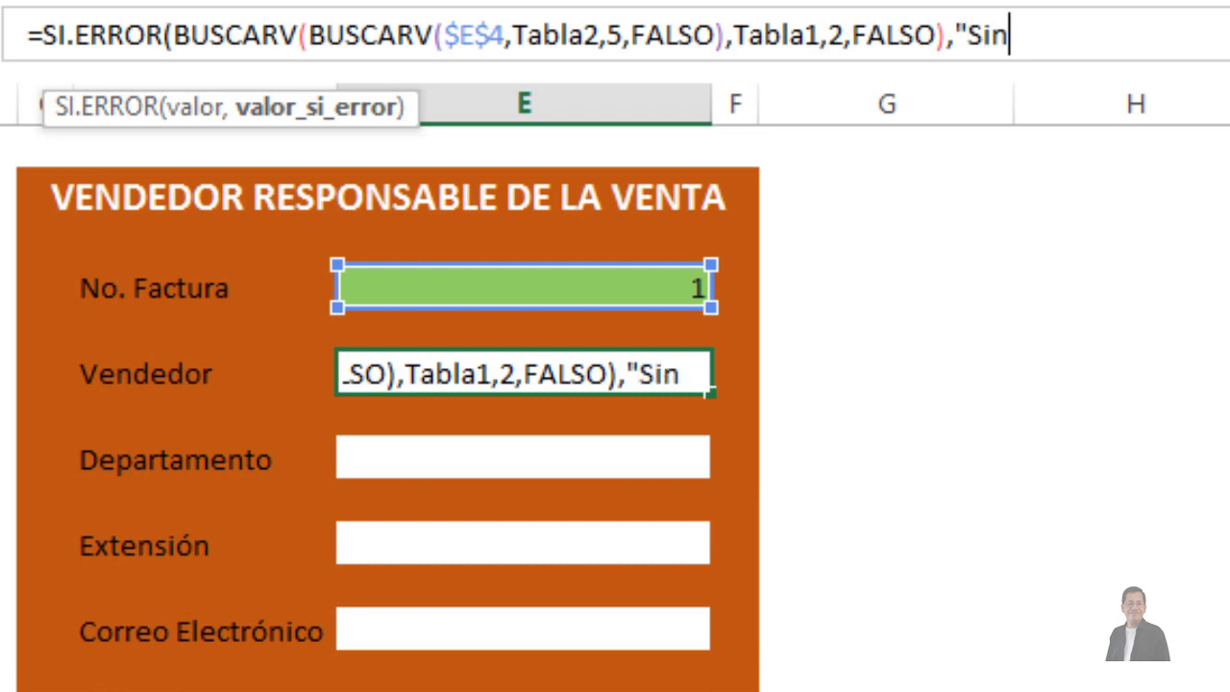
{"action": "type", "text": " Datos"}
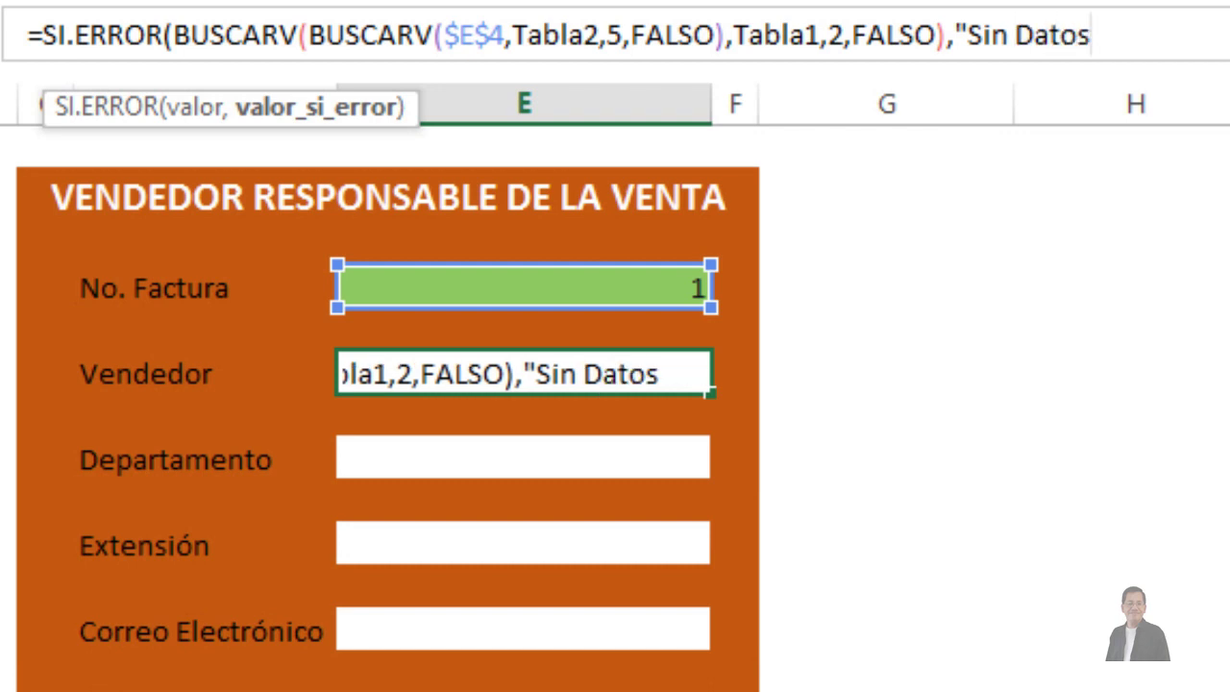
{"action": "type", "text": "\""}
{"action": "type", "text": ")"}
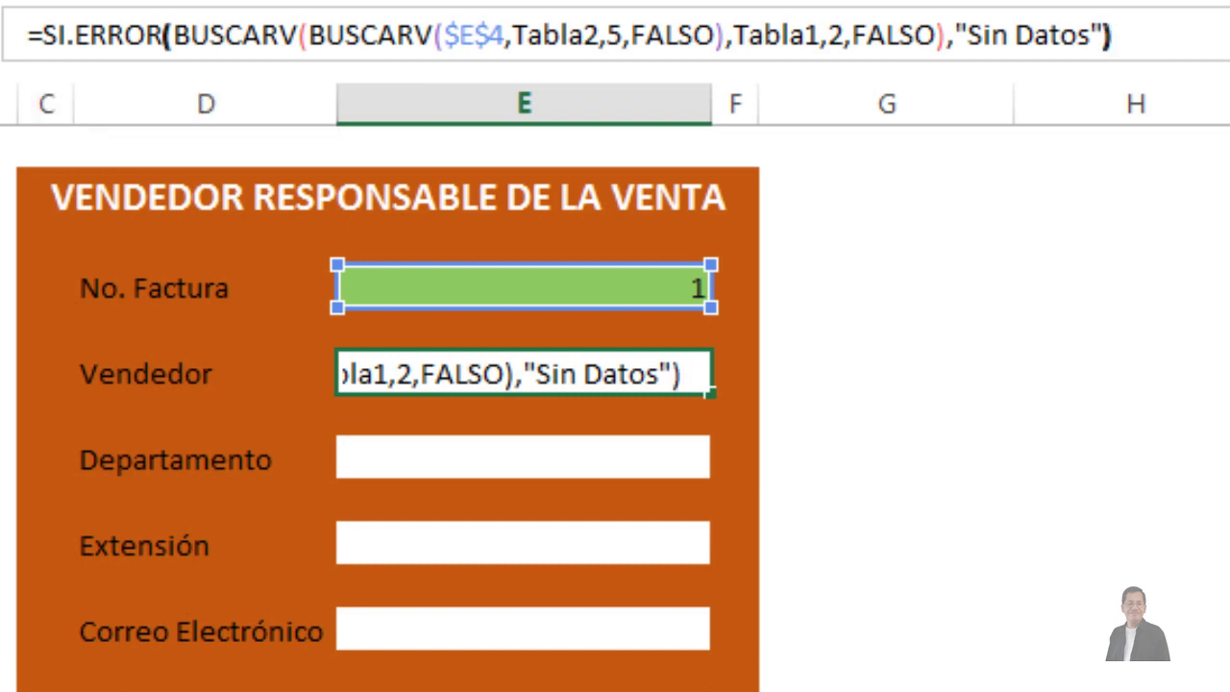
{"action": "key", "text": "Return"}
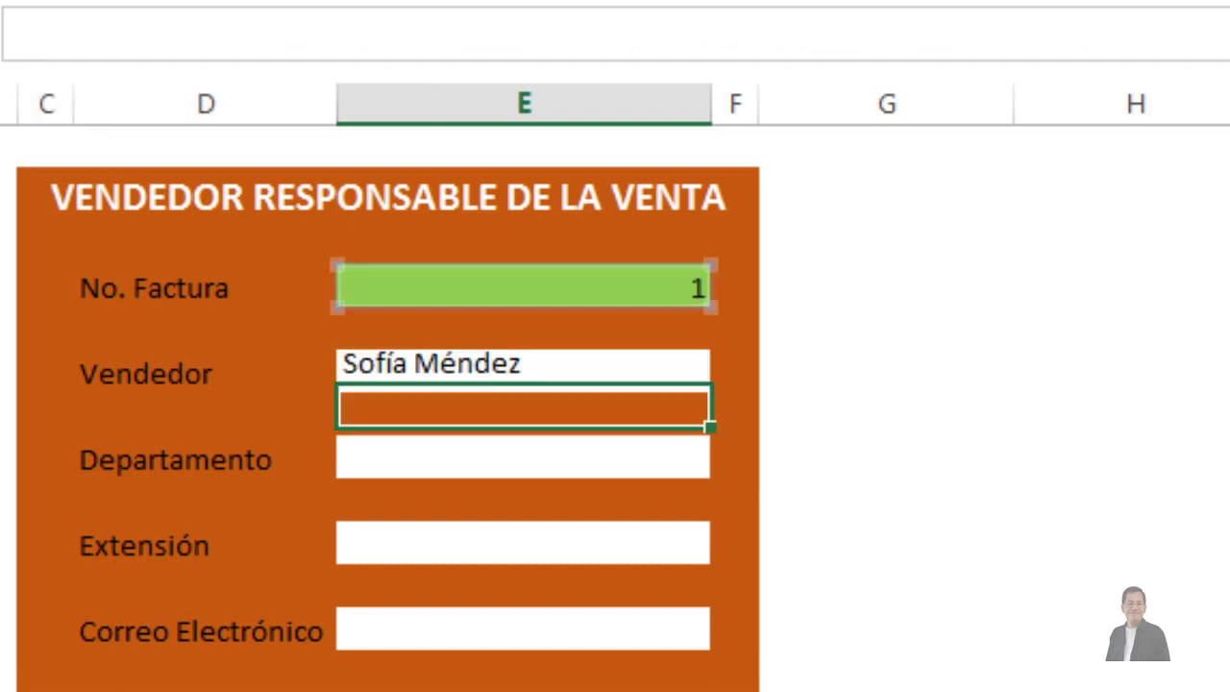
{"action": "key", "text": "Up"}
{"action": "key", "text": "Up"}
{"action": "key", "text": "Up"}
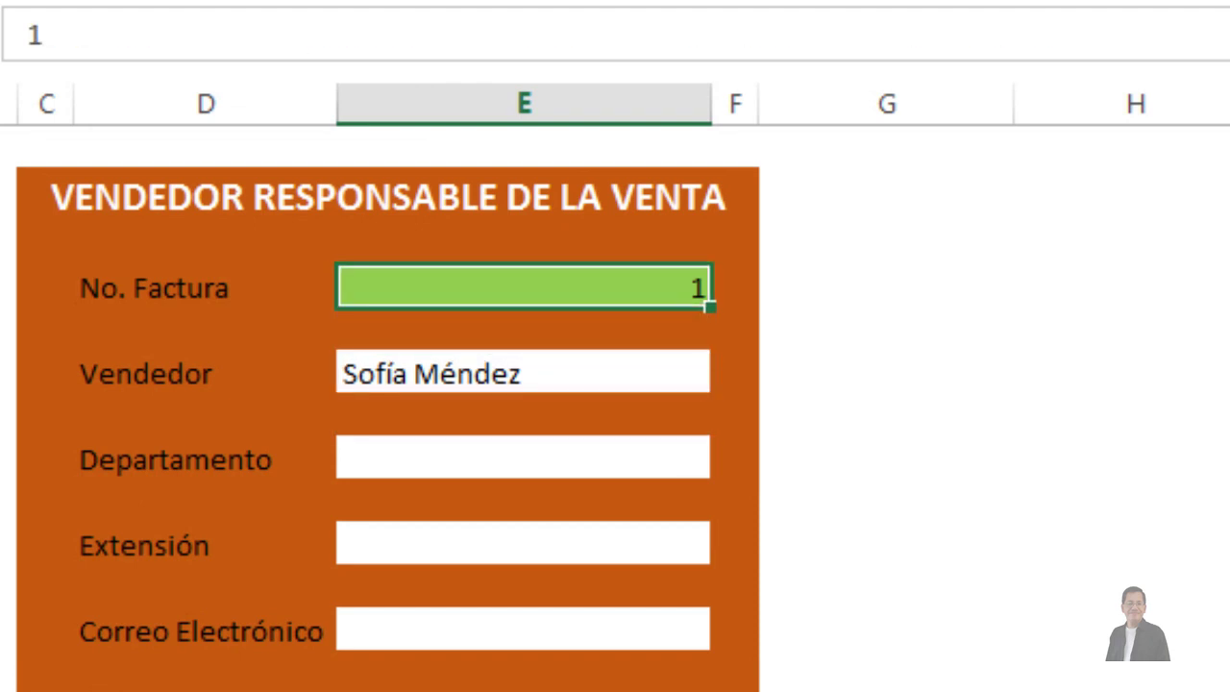
{"action": "key", "text": "Delete"}
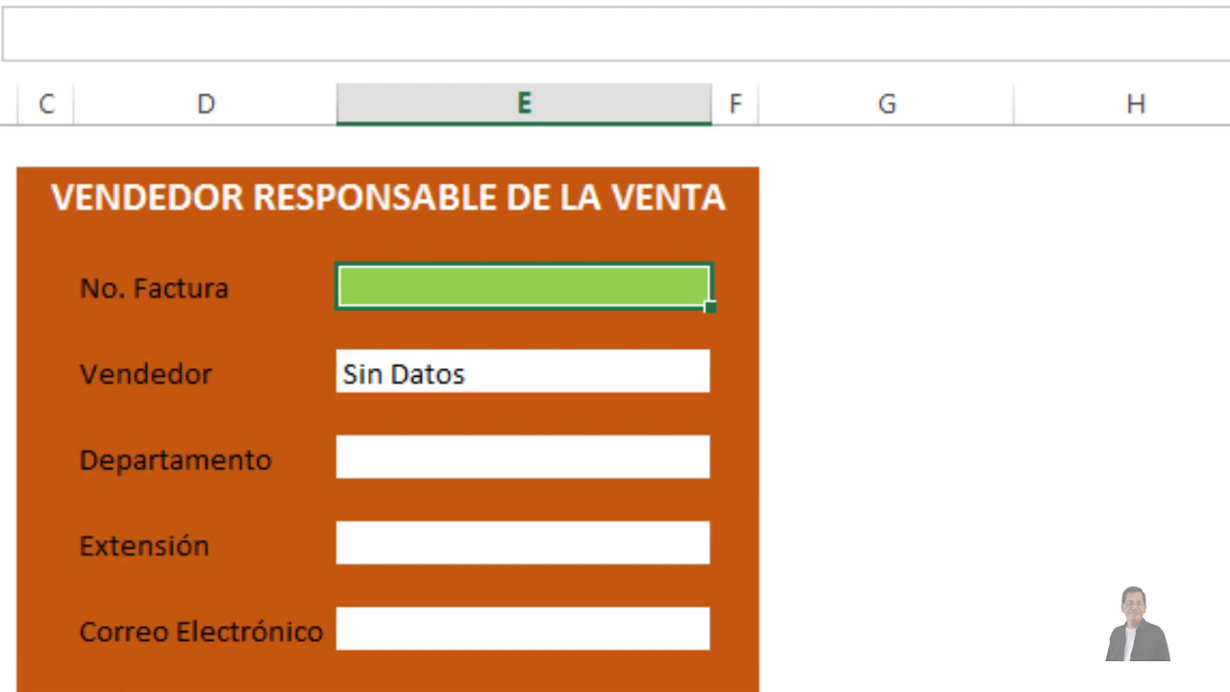
{"action": "type", "text": "1"}
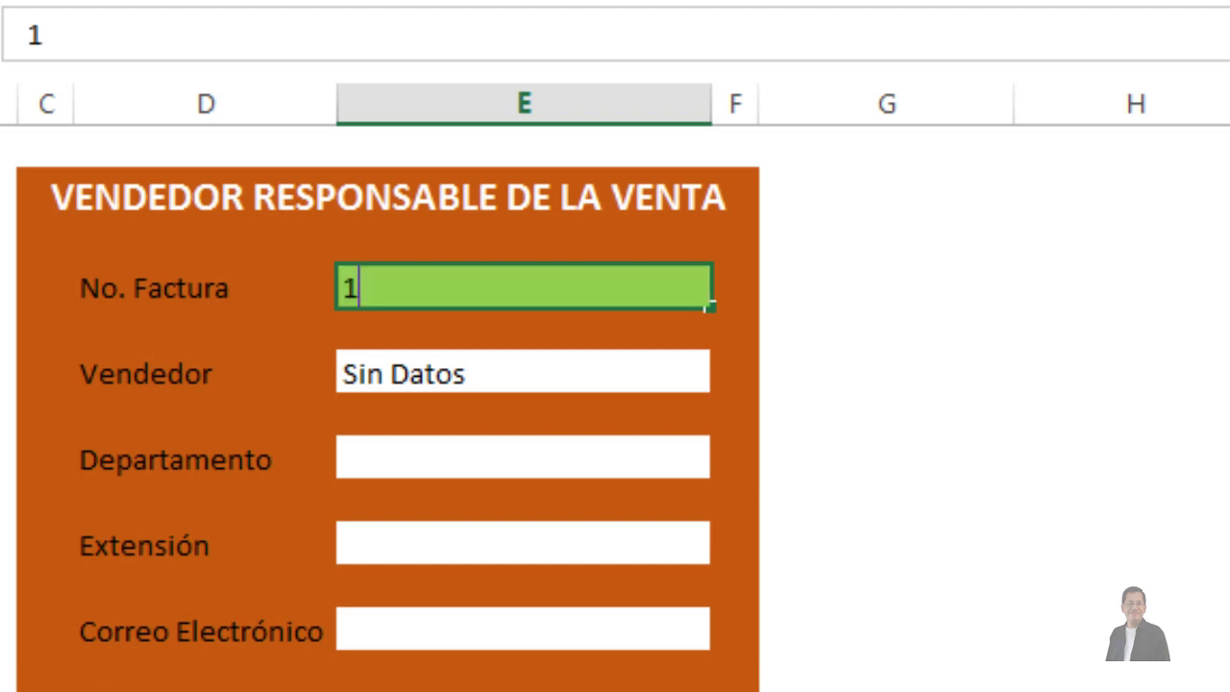
{"action": "key", "text": "Return"}
{"action": "left_click", "coordinate": [524, 374]}
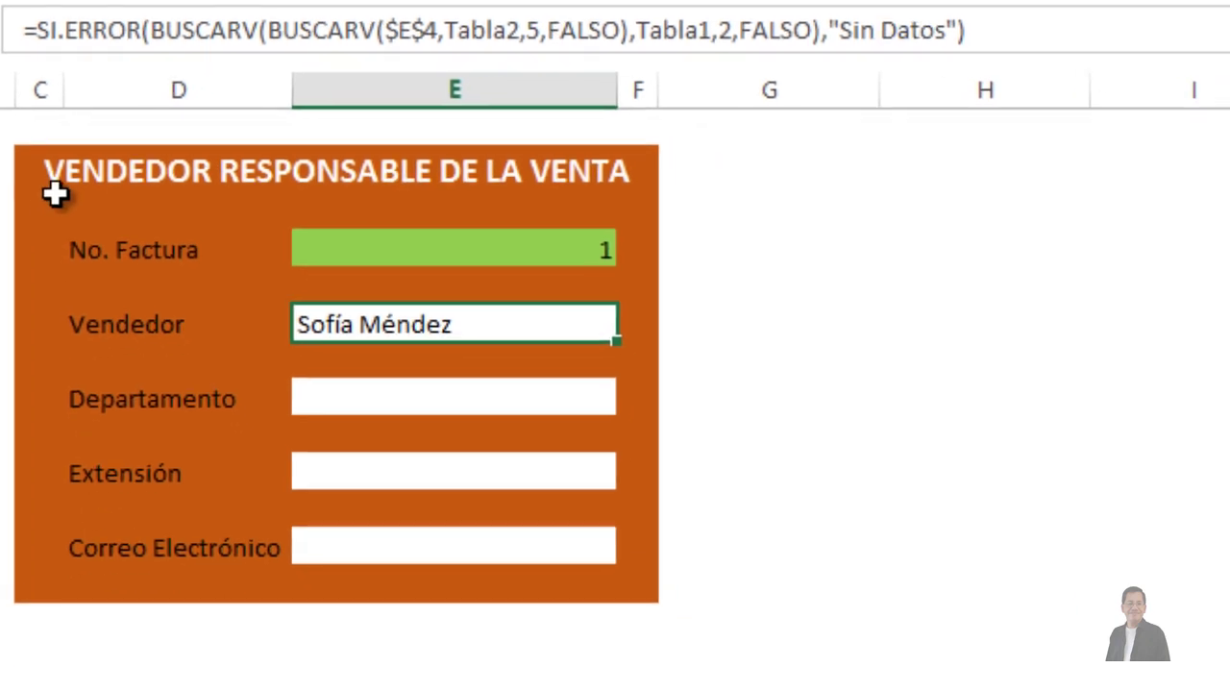
Copy the Vendedor SI.ERROR formula and paste it as Fórmulas only into the Departamento cell
{"action": "right_click", "coordinate": [426, 291]}
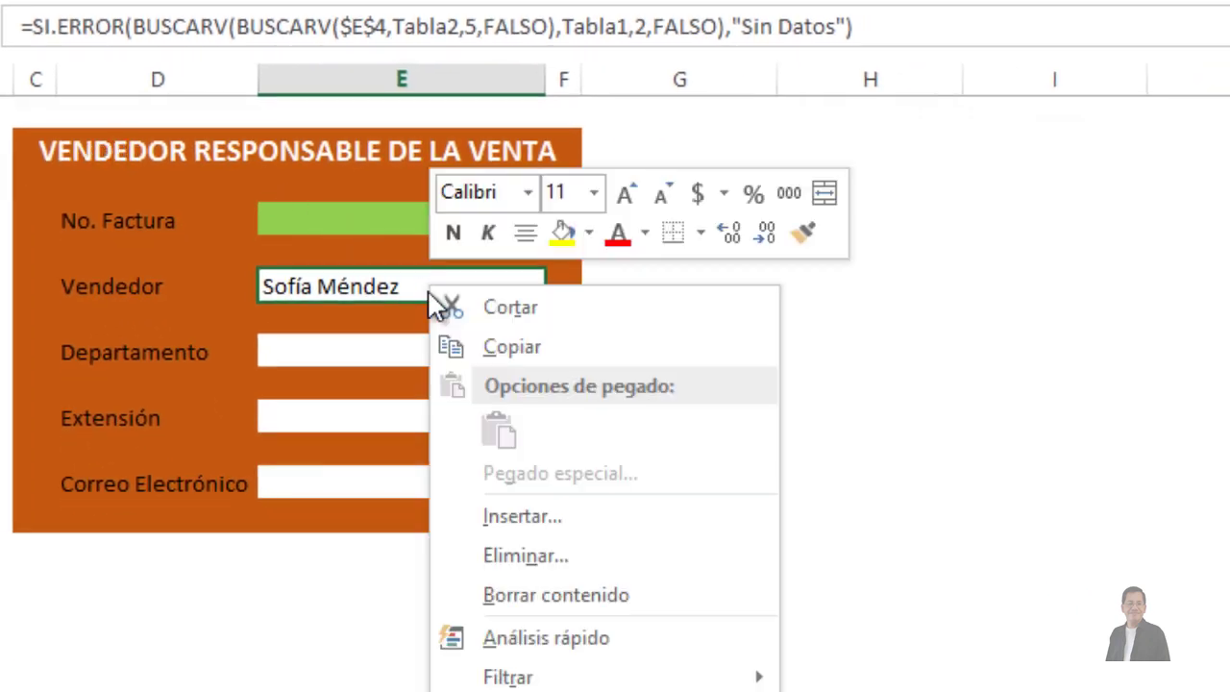
{"action": "left_click", "coordinate": [499, 347]}
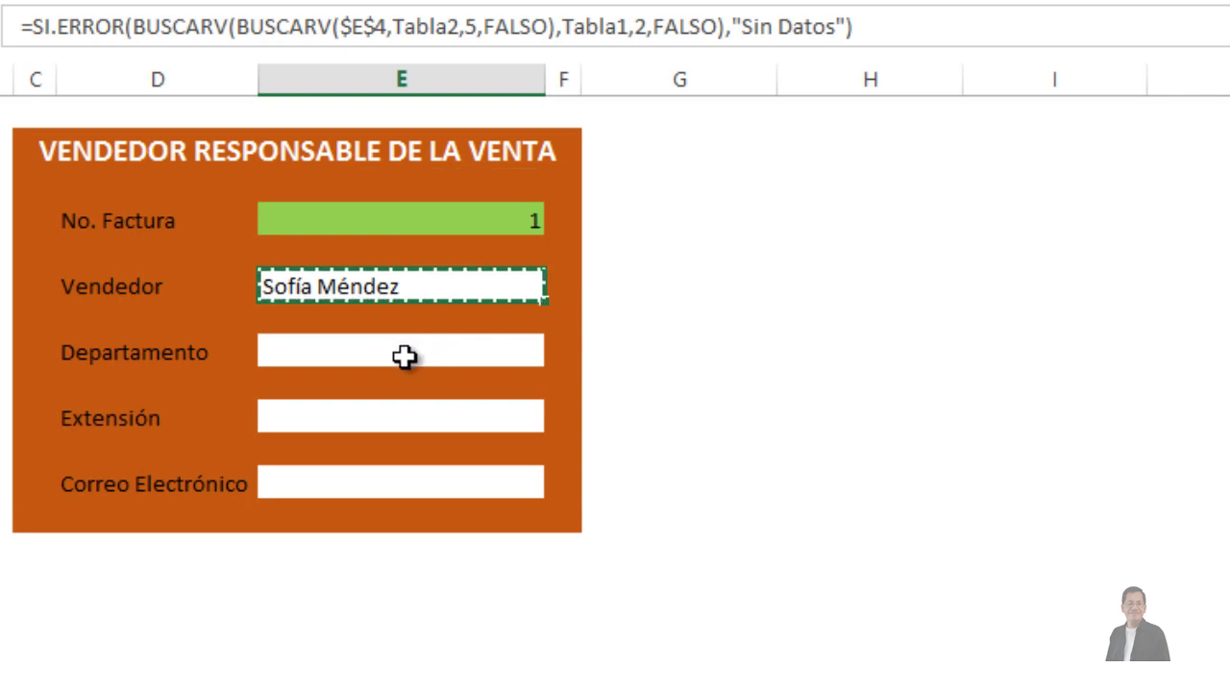
{"action": "left_click", "coordinate": [401, 356]}
{"action": "right_click", "coordinate": [400, 355]}
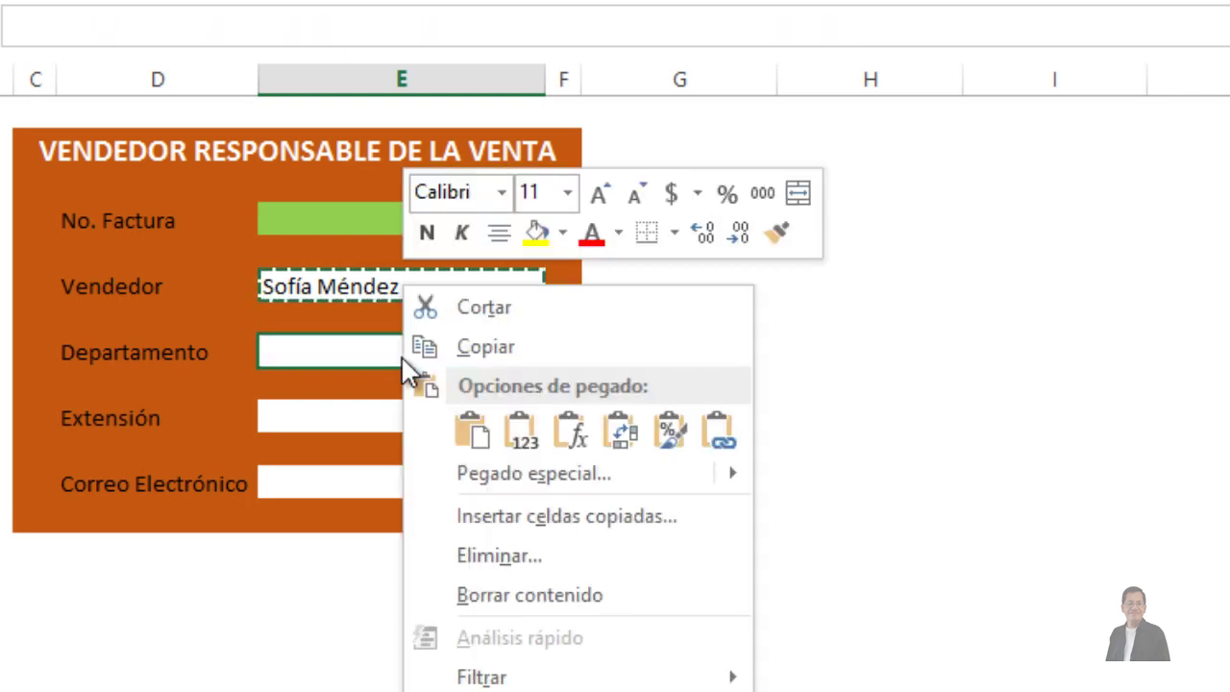
{"action": "left_click", "coordinate": [573, 434]}
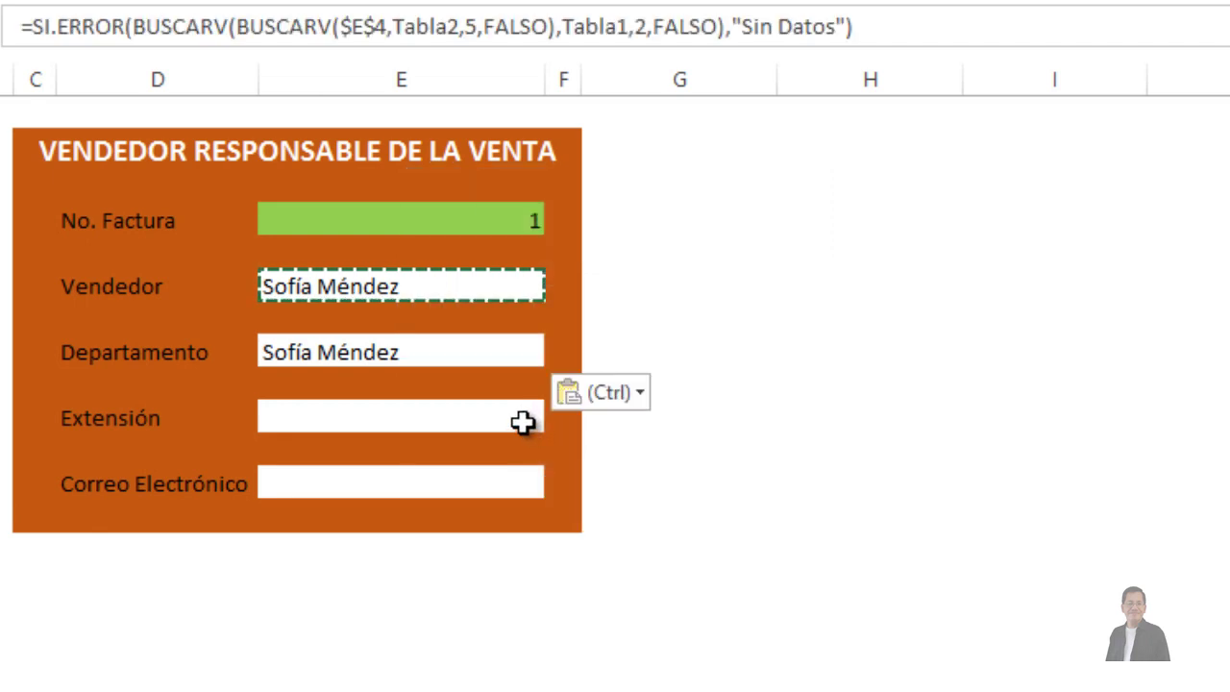
{"action": "key", "text": "Escape"}
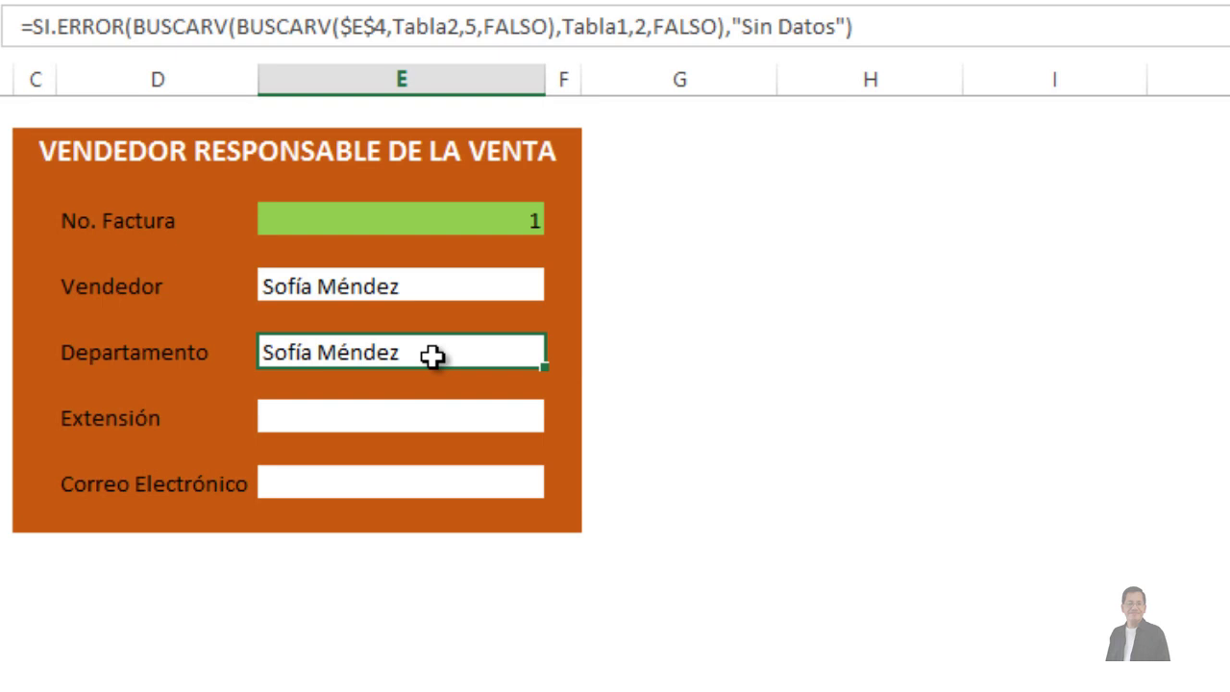
Change the Departamento formula's Tabla1 column index from 2 to 3 so it shows Hogar
{"action": "double_click", "coordinate": [431, 353]}
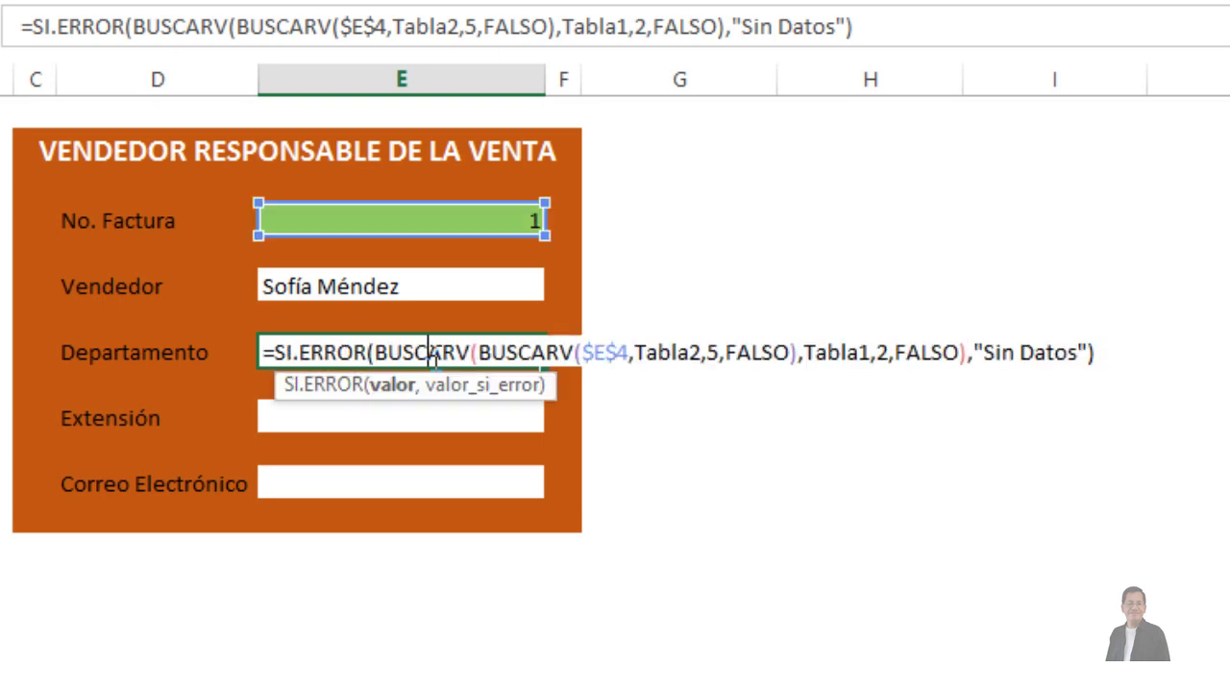
{"action": "left_click", "coordinate": [630, 355]}
{"action": "left_click", "coordinate": [889, 354]}
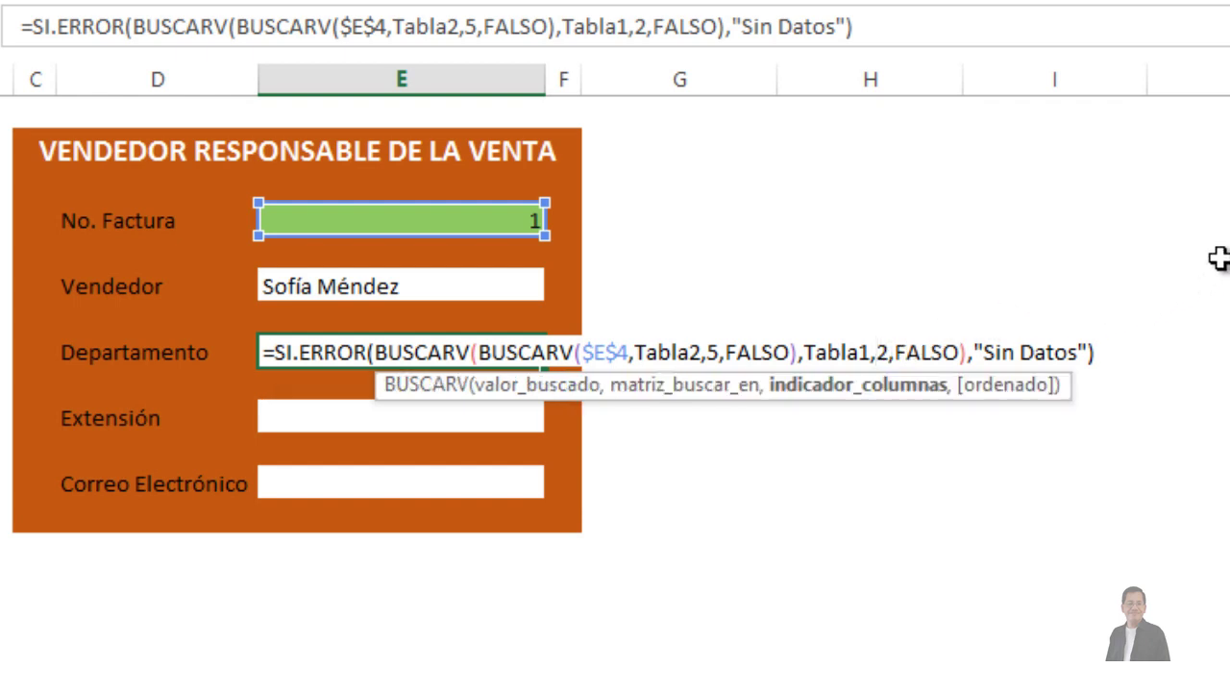
{"action": "key", "text": "Delete"}
{"action": "type", "text": "3"}
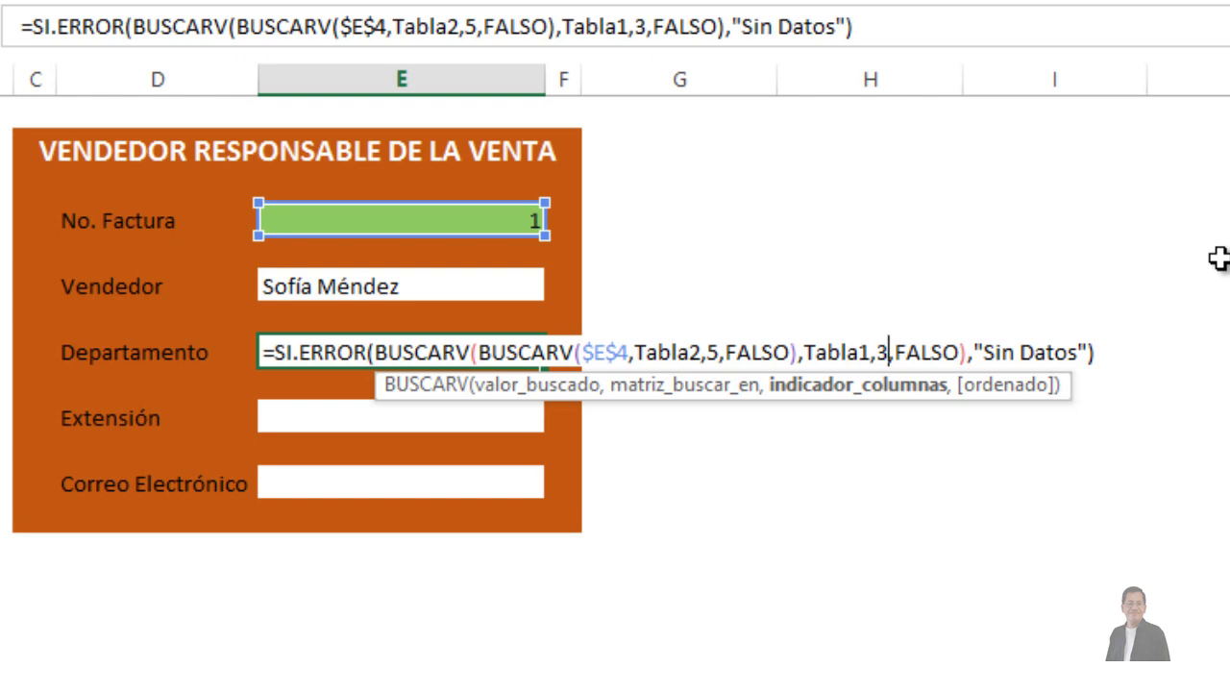
{"action": "key", "text": "Return"}
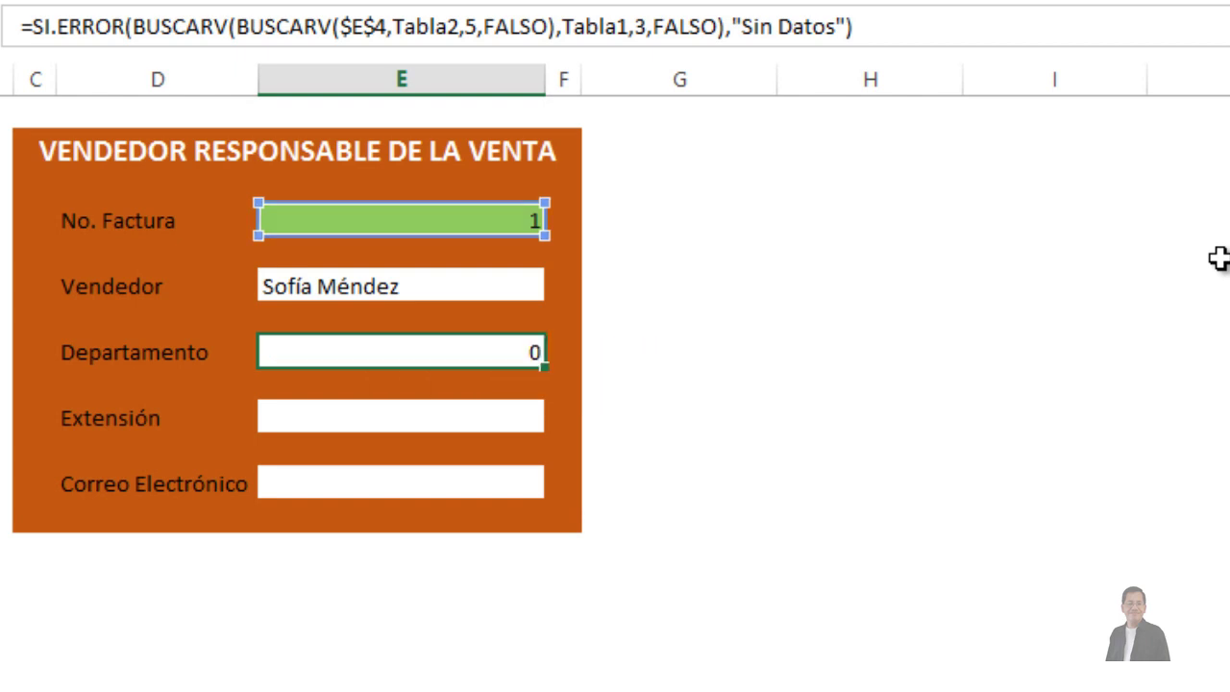
{"action": "key", "text": "Up"}
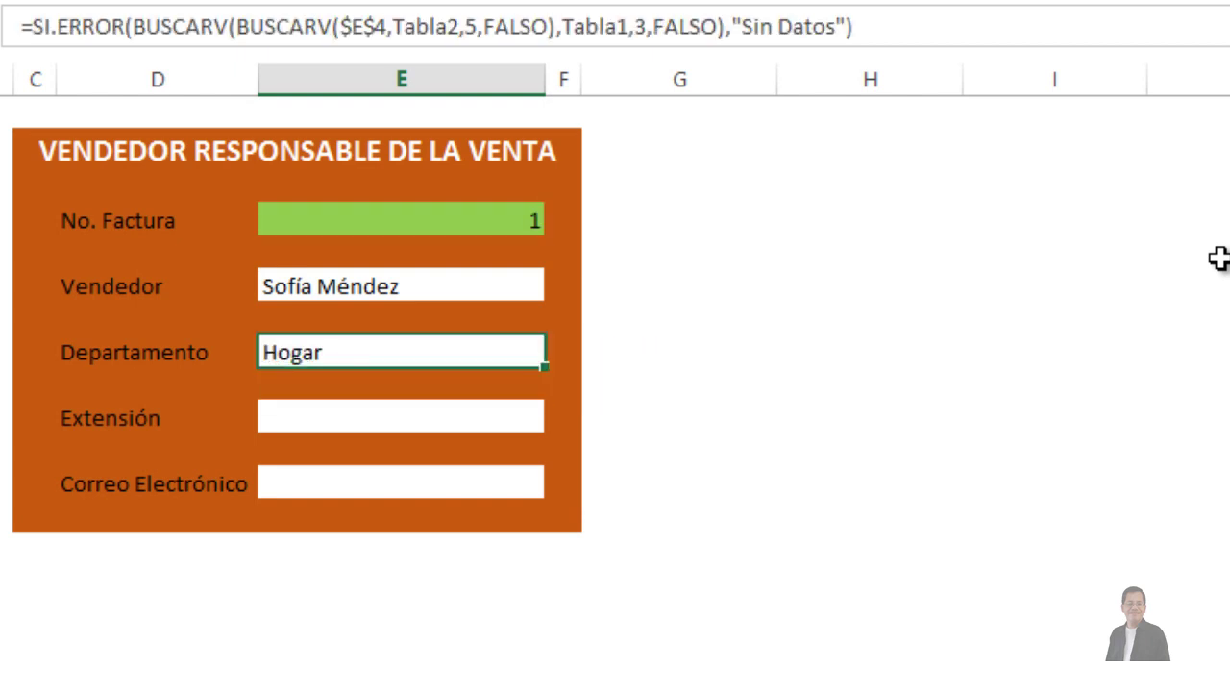
Copy the Departamento formula and paste it as Fórmulas only into the Extensión cell
{"action": "right_click", "coordinate": [397, 354]}
{"action": "left_click", "coordinate": [413, 347]}
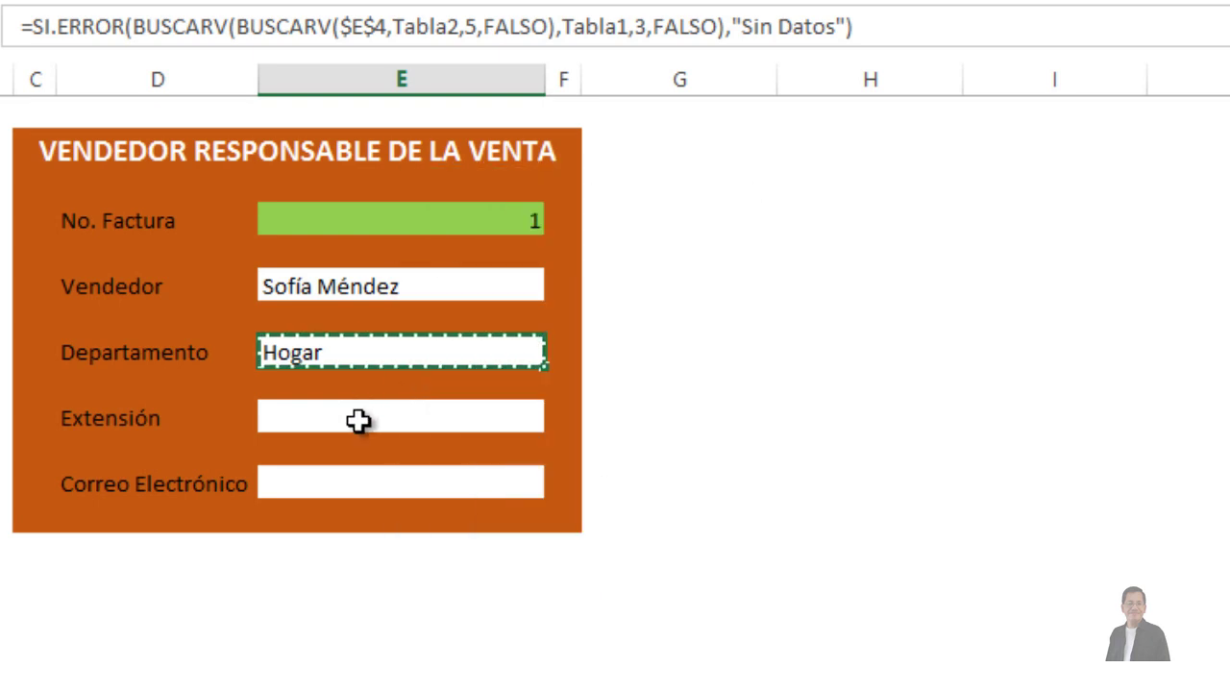
{"action": "left_click", "coordinate": [357, 421]}
{"action": "right_click", "coordinate": [358, 421]}
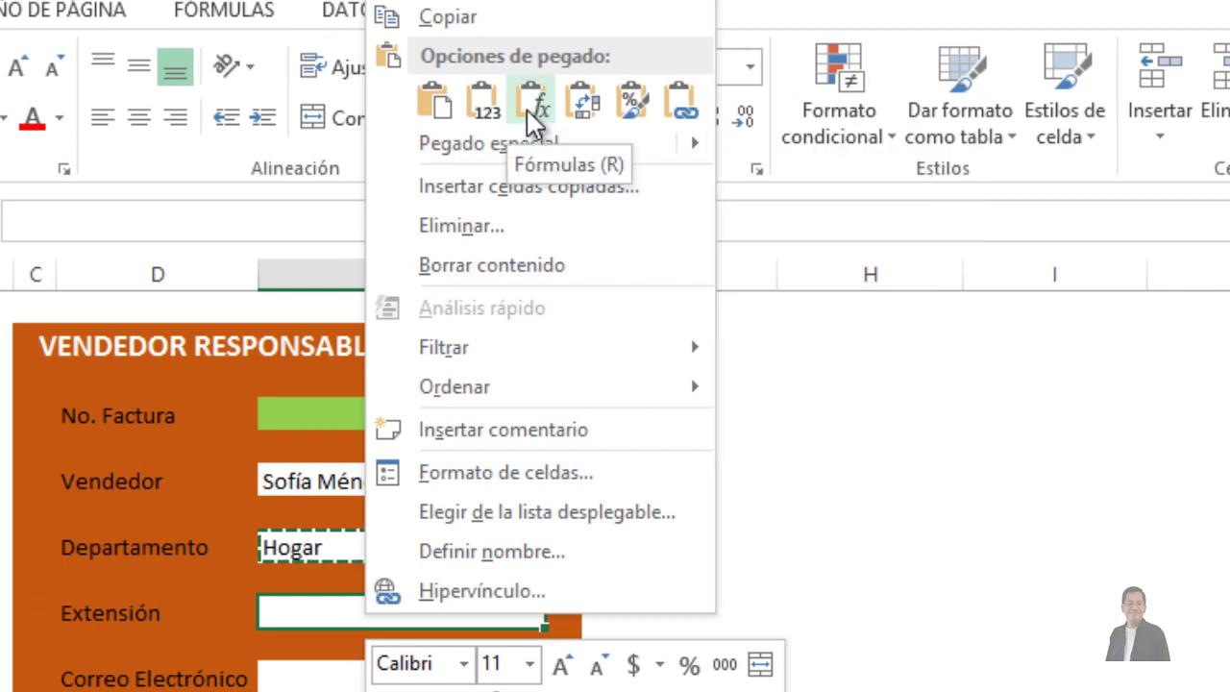
{"action": "left_click", "coordinate": [527, 108]}
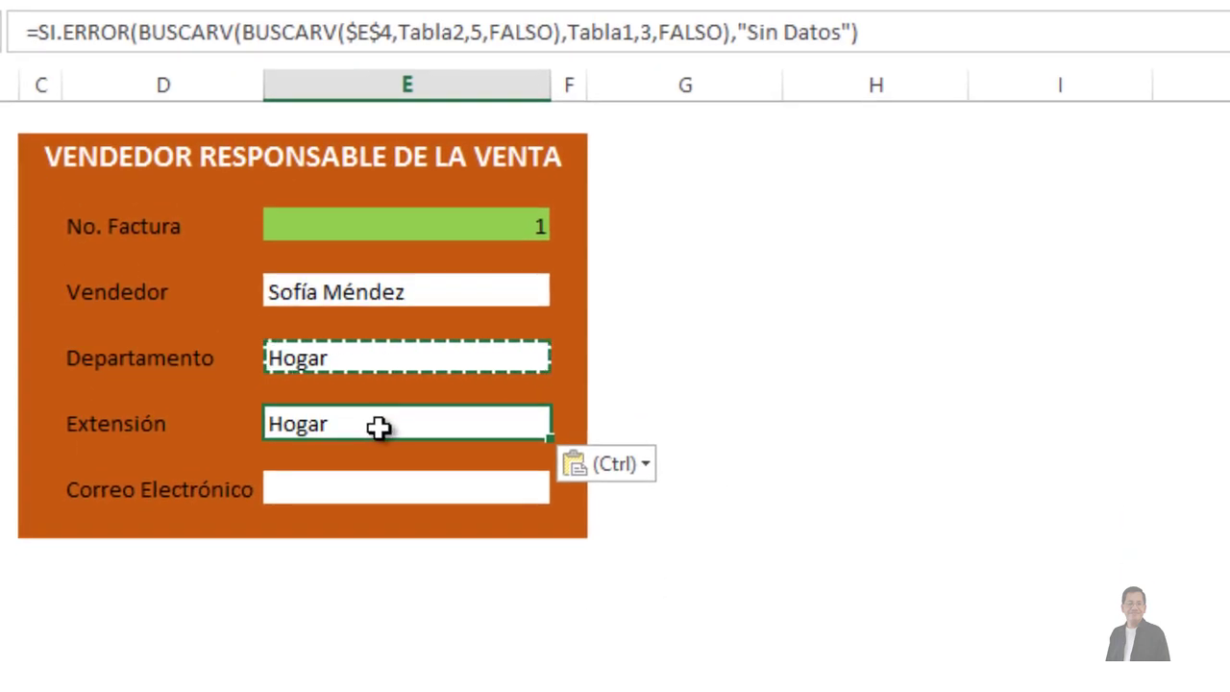
{"action": "key", "text": "Escape"}
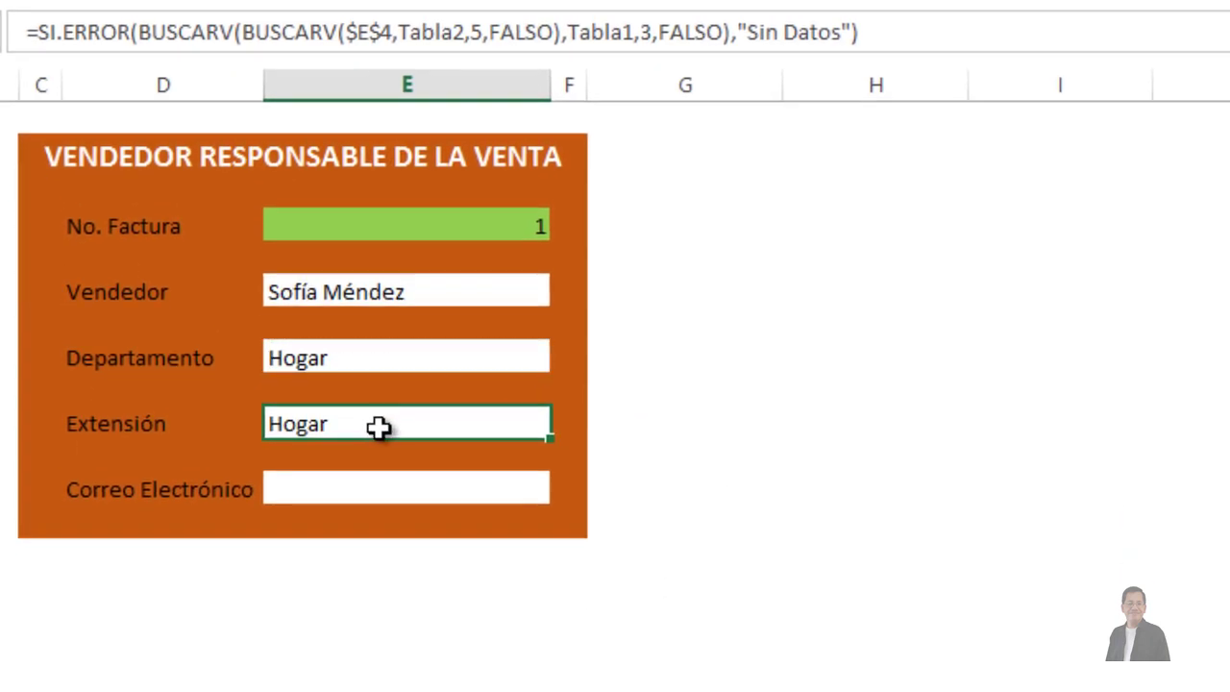
Change the Extensión formula's Tabla1 column index from 3 to 4 so it shows 325
{"action": "double_click", "coordinate": [378, 428]}
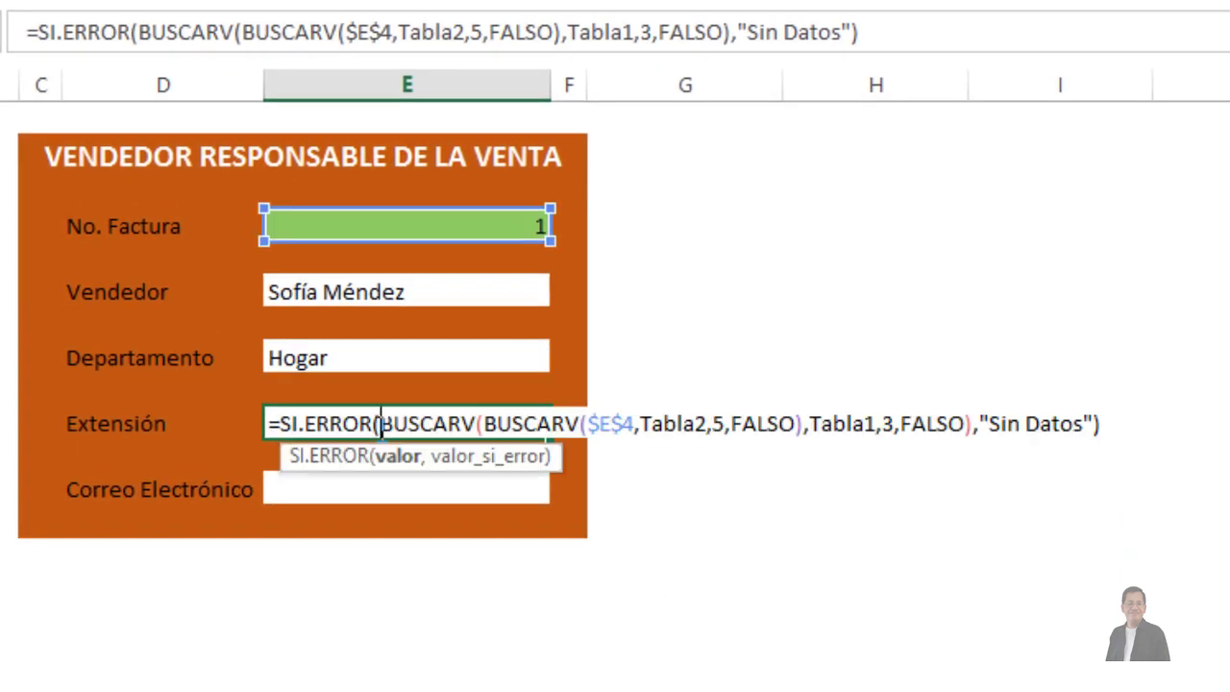
{"action": "left_click", "coordinate": [887, 423]}
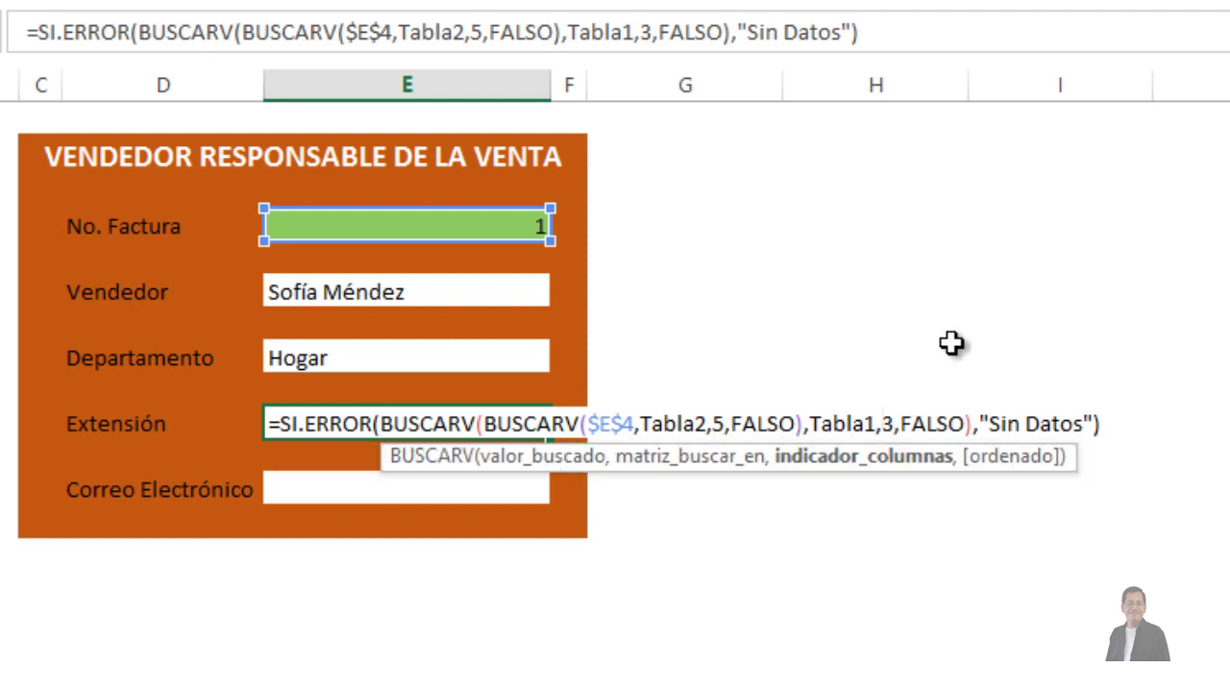
{"action": "key", "text": "Delete"}
{"action": "type", "text": "4"}
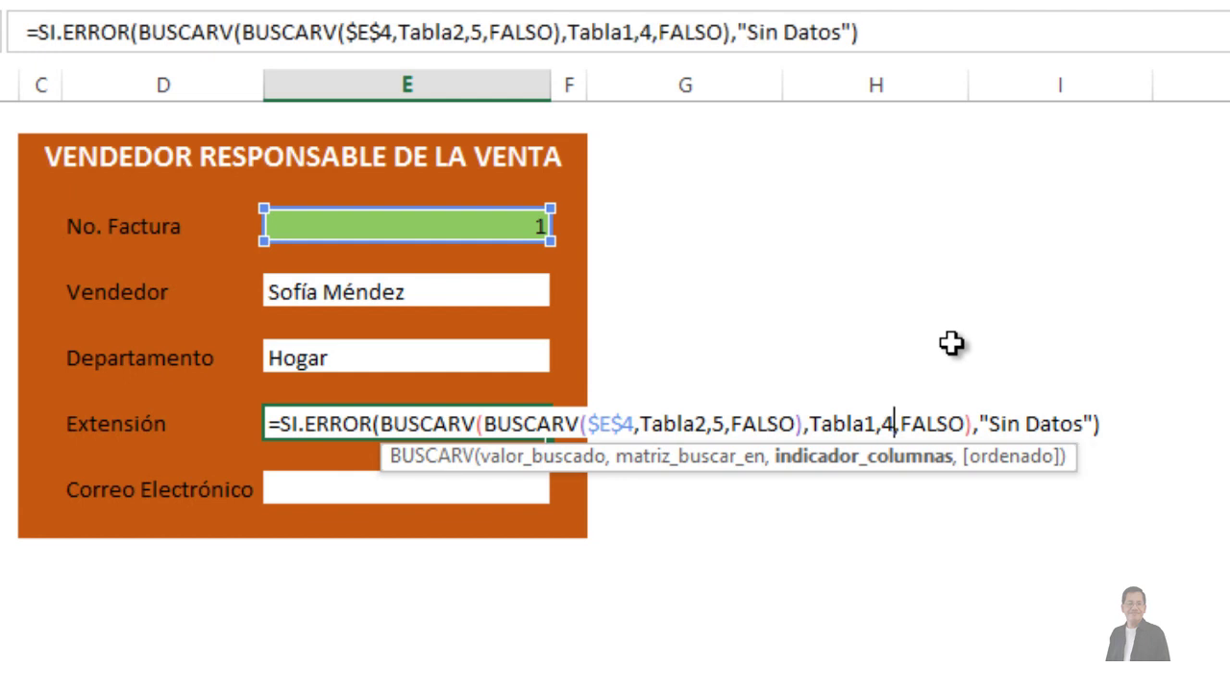
{"action": "key", "text": "Return"}
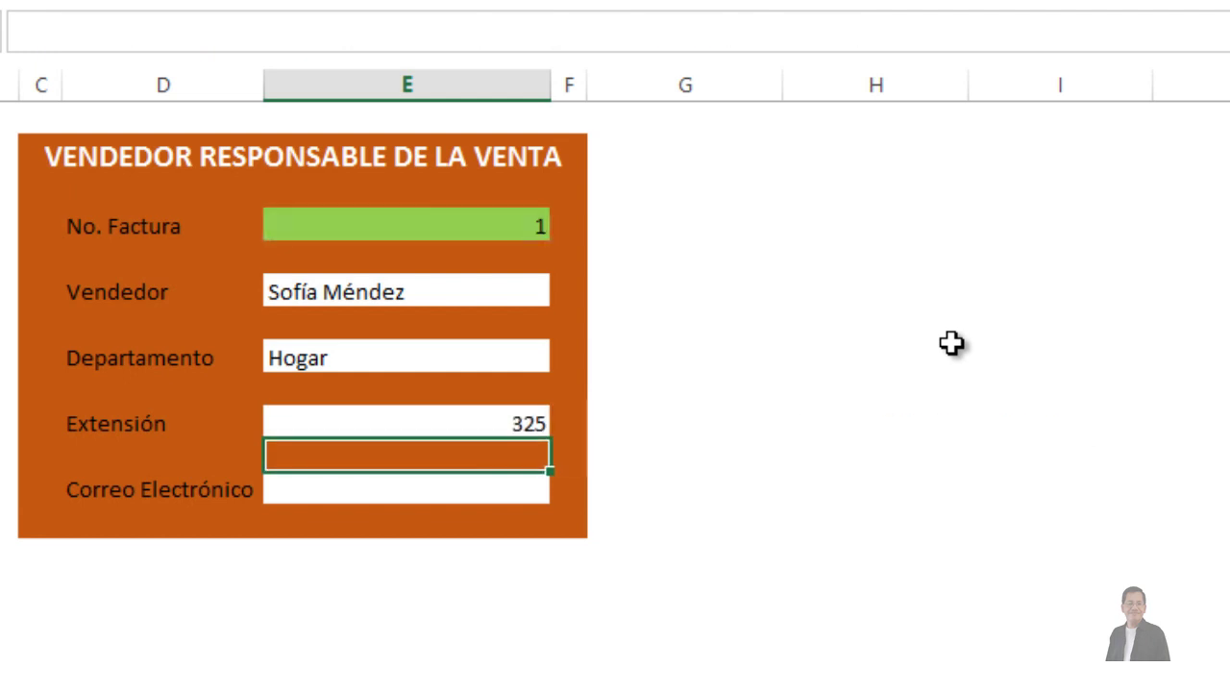
{"action": "key", "text": "Up"}
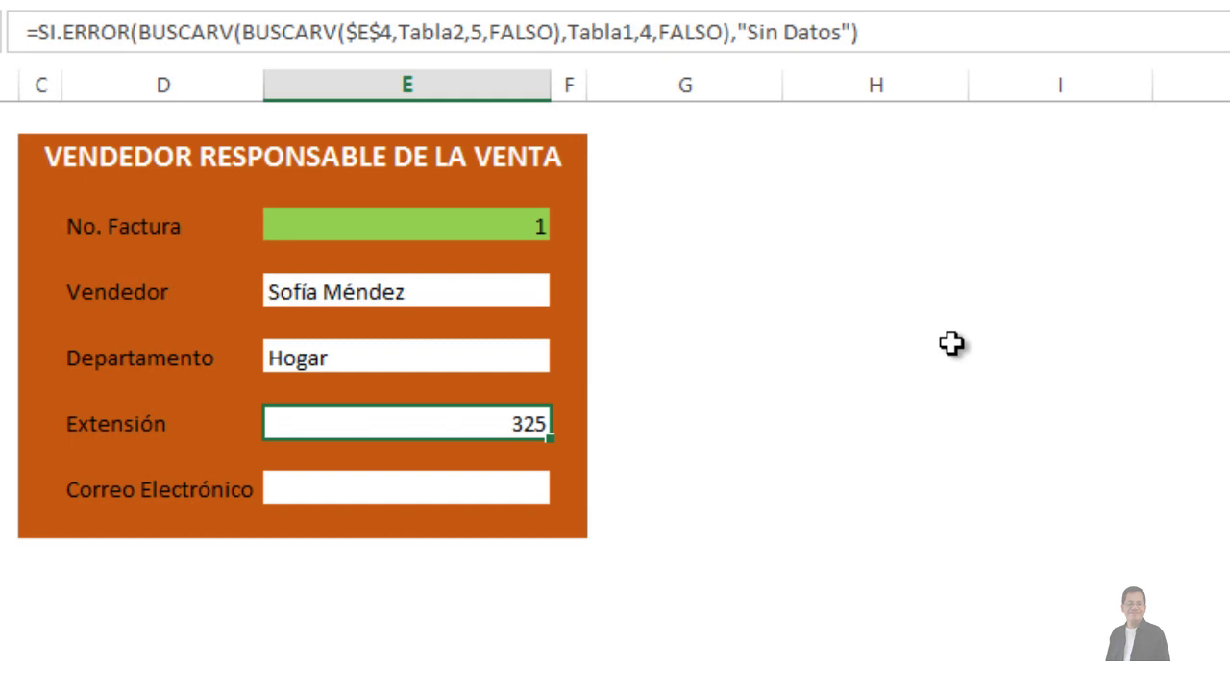
Copy the Extensión formula and paste it as Fórmulas only into the Correo Electrónico cell
{"action": "right_click", "coordinate": [469, 432]}
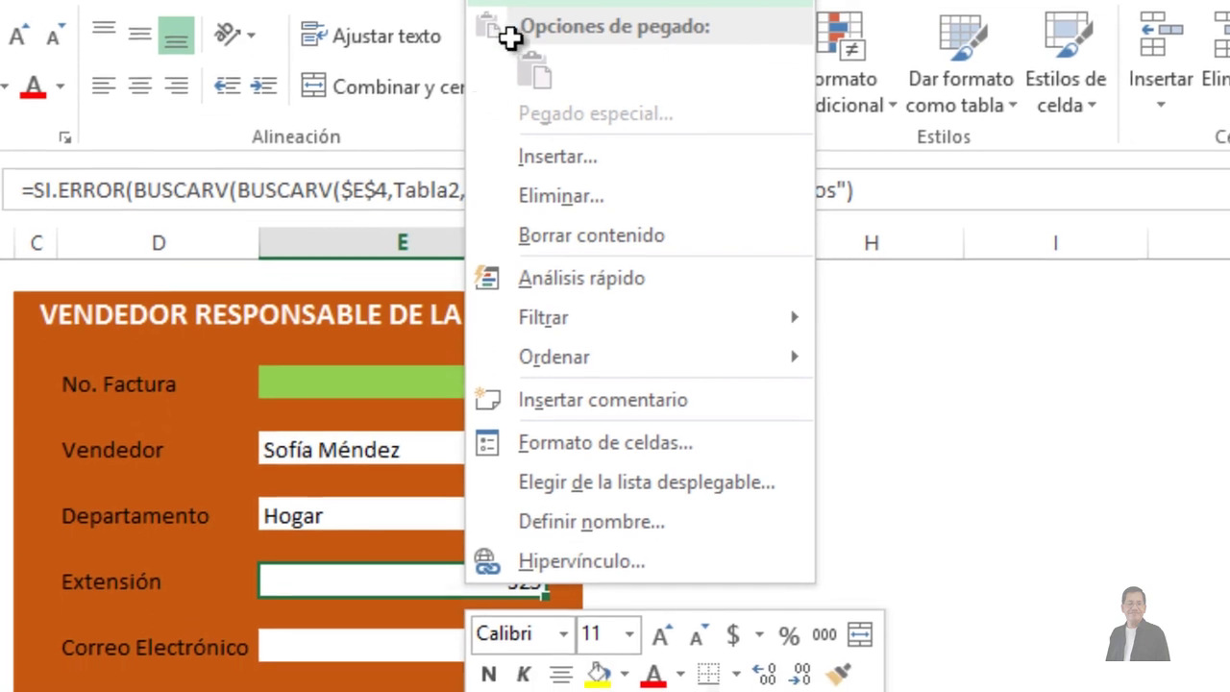
{"action": "left_click", "coordinate": [509, 5]}
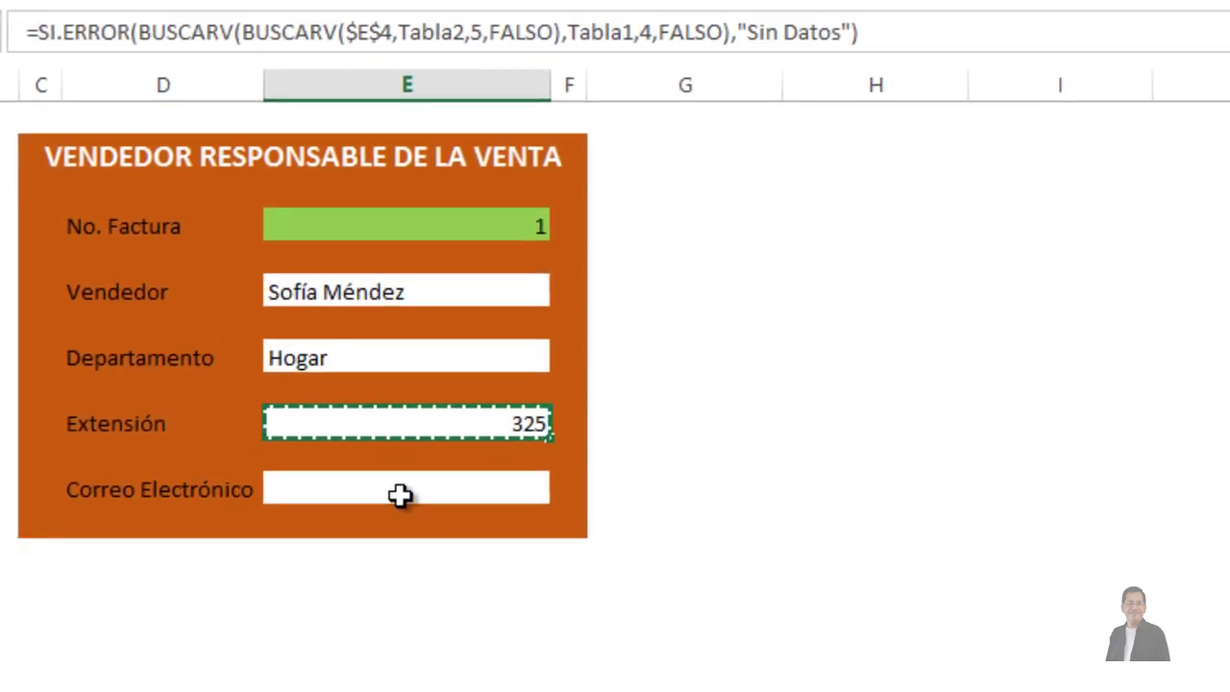
{"action": "left_click", "coordinate": [401, 646]}
{"action": "right_click", "coordinate": [401, 647]}
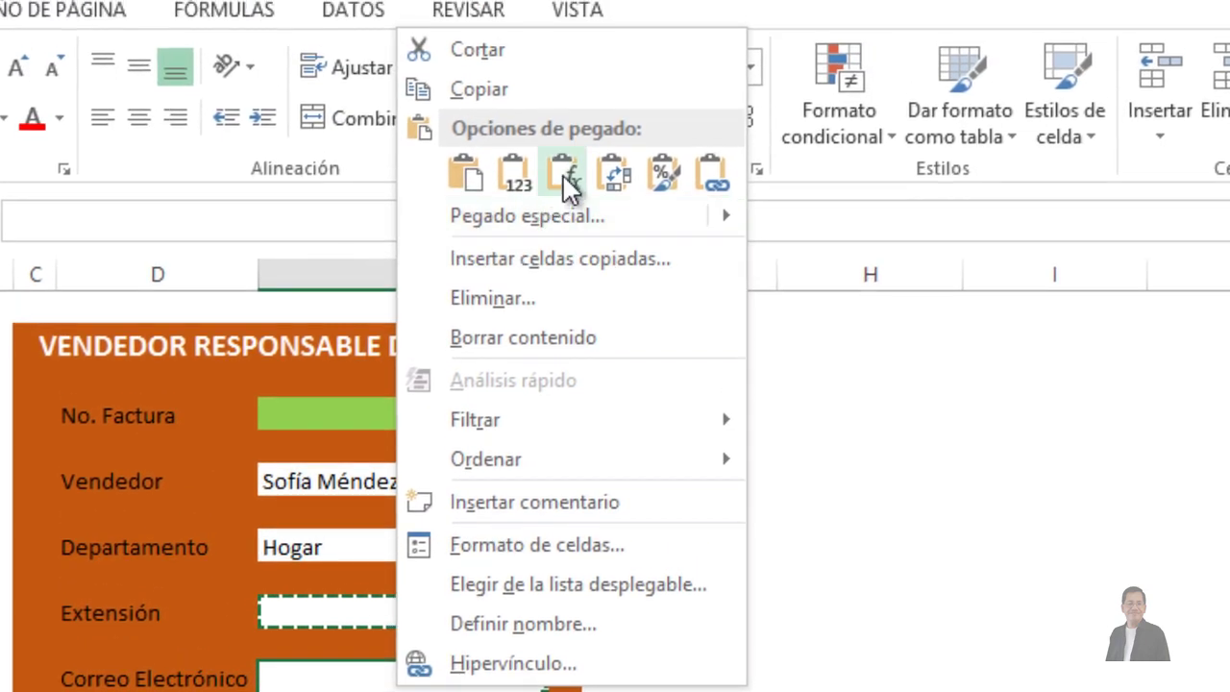
{"action": "left_click", "coordinate": [574, 36]}
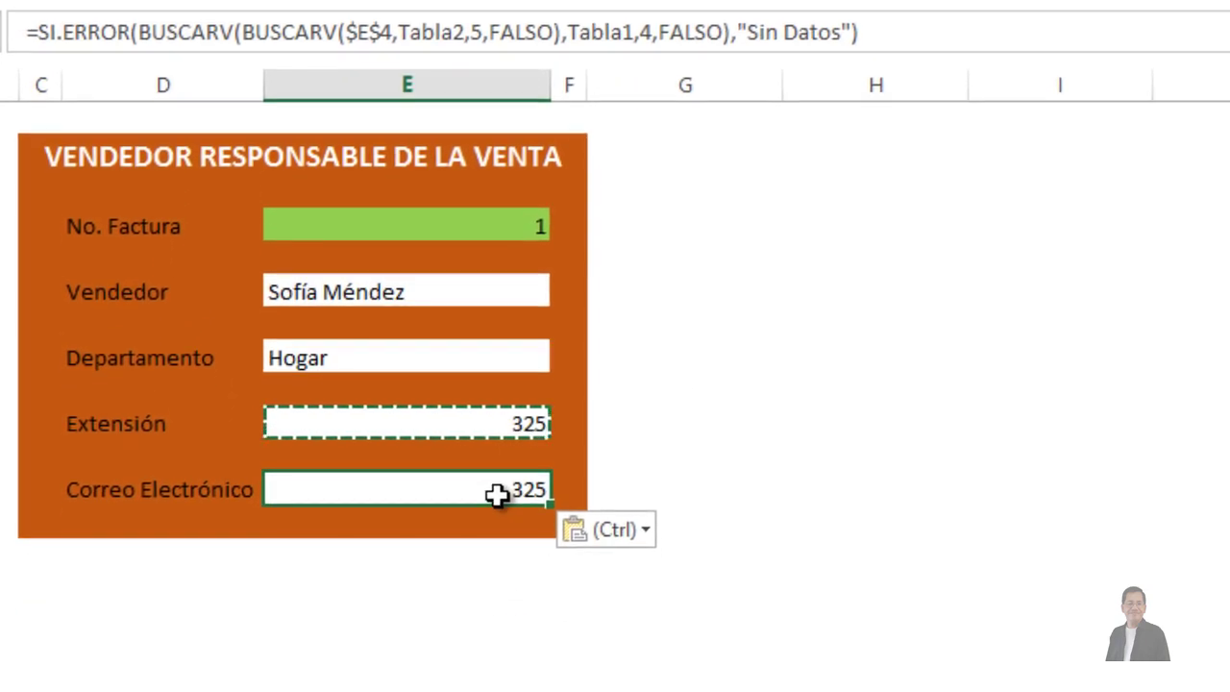
{"action": "key", "text": "Escape"}
Change the Correo Electrónico formula's Tabla1 column index from 4 to 5 to return the e-mail
{"action": "double_click", "coordinate": [494, 618]}
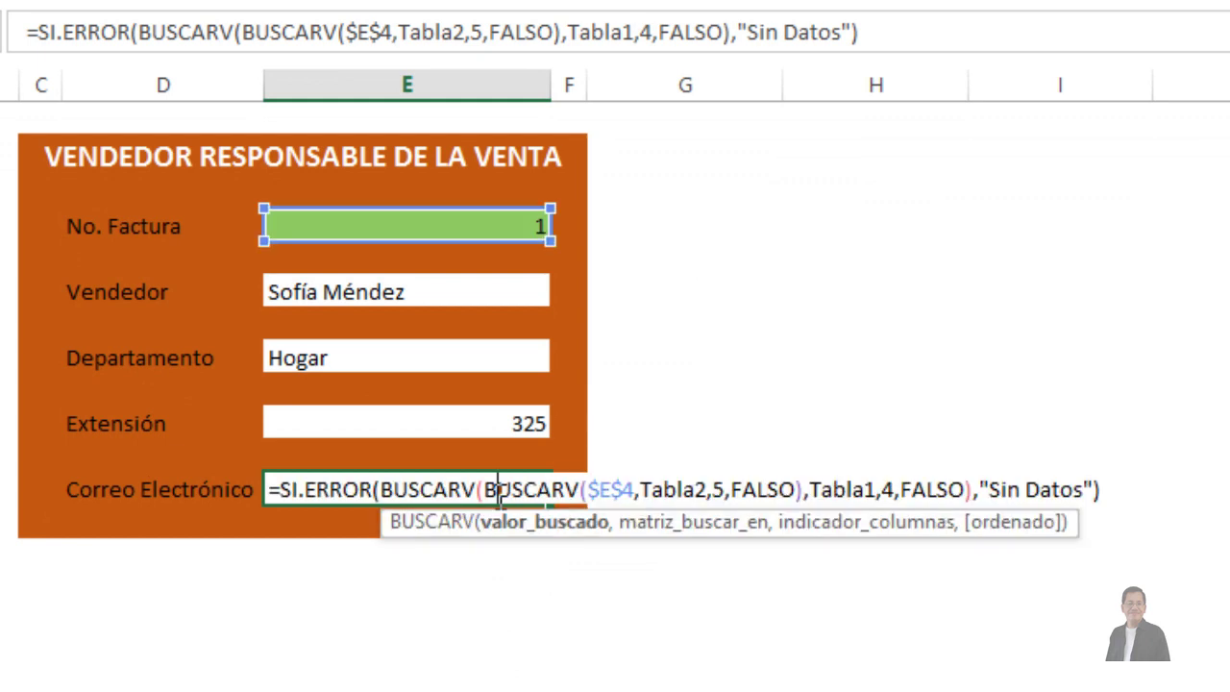
{"action": "left_click", "coordinate": [882, 485]}
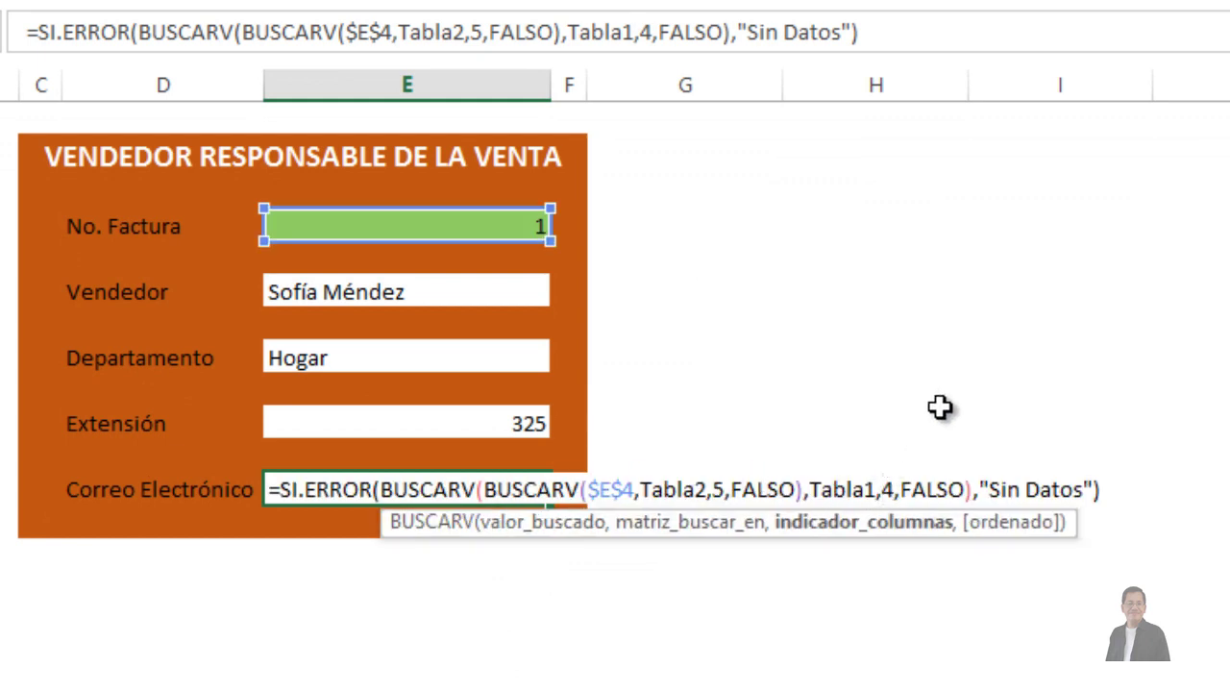
{"action": "key", "text": "Delete"}
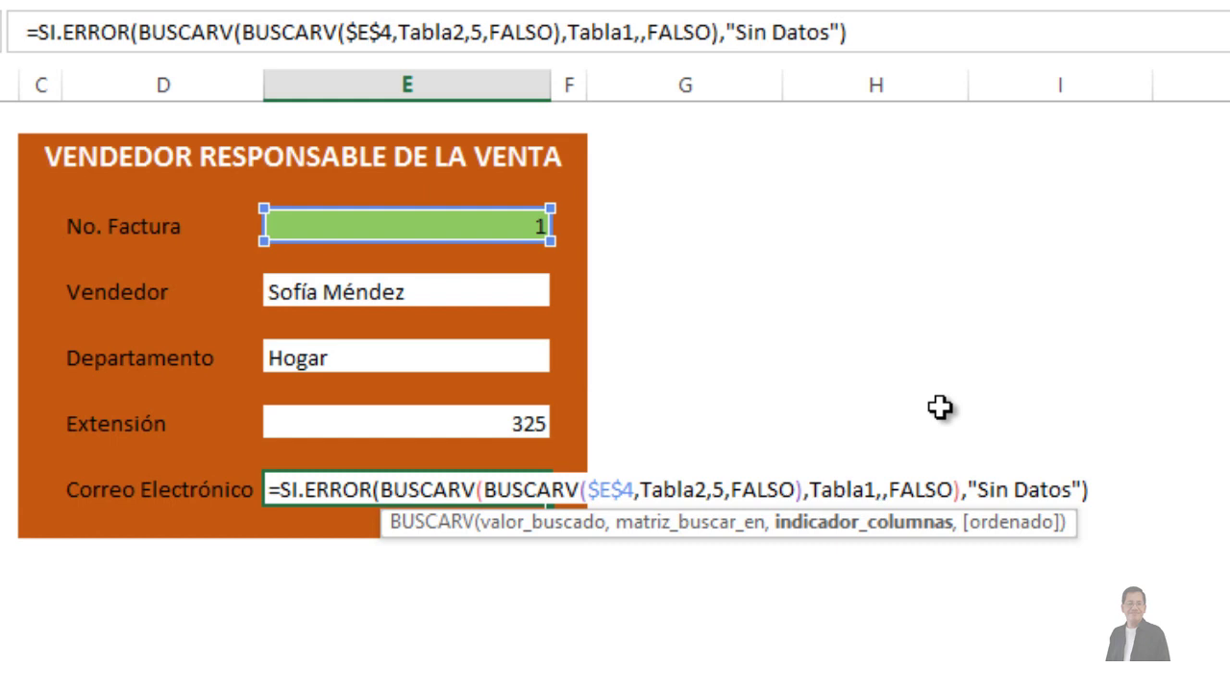
{"action": "type", "text": "5"}
{"action": "key", "text": "Return"}
{"action": "key", "text": "Up"}
{"action": "key", "text": "Up"}
{"action": "key", "text": "Up"}
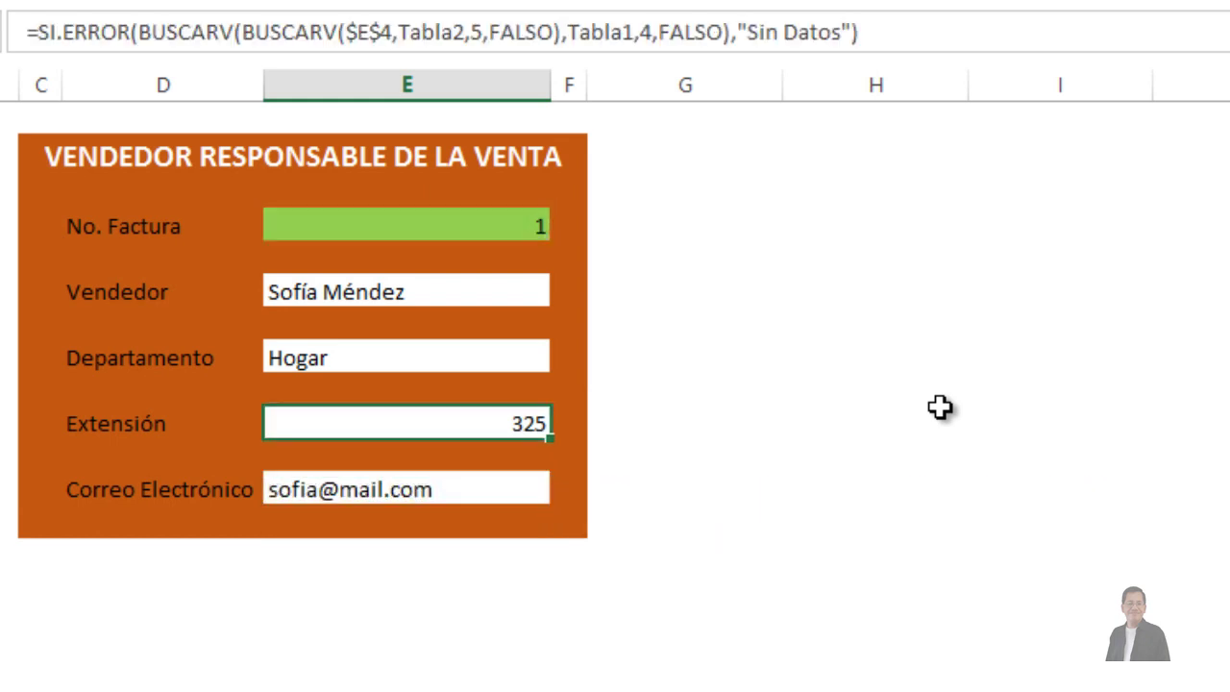
{"action": "key", "text": "Up"}
{"action": "key", "text": "Up"}
{"action": "key", "text": "Up"}
{"action": "key", "text": "Up"}
{"action": "key", "text": "Up"}
{"action": "key", "text": "Up"}
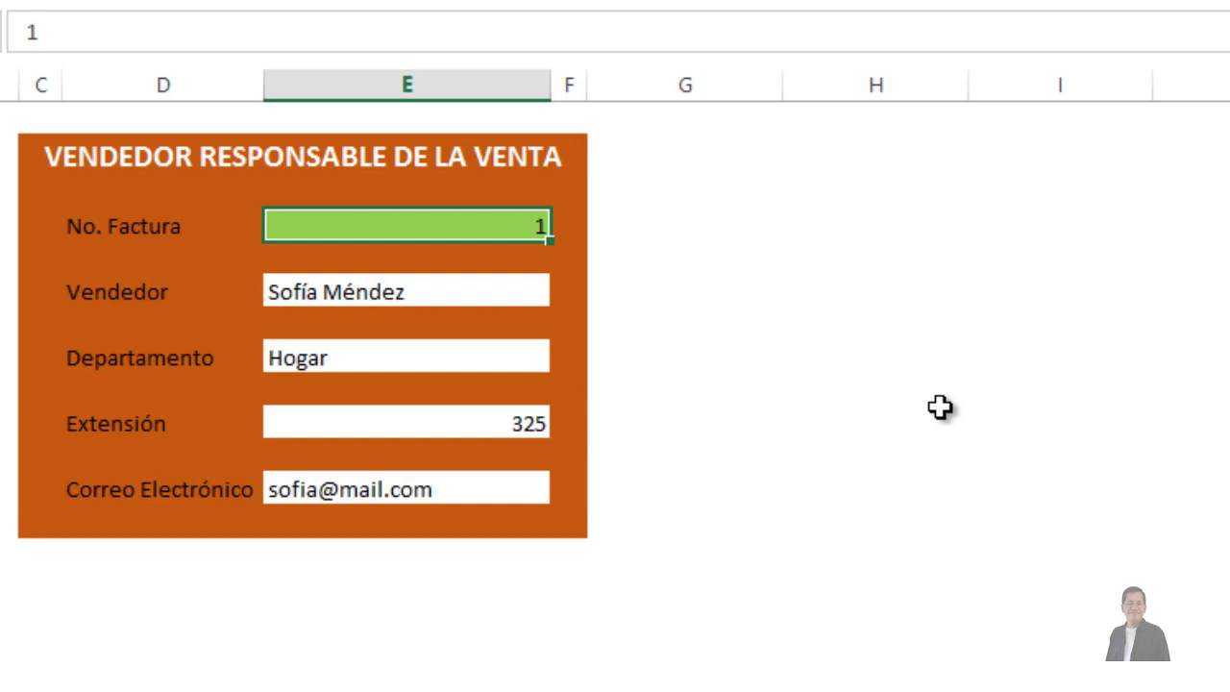
Enter invoice number 3 in the No. Factura cell
{"action": "type", "text": "3"}
{"action": "key", "text": "Return"}
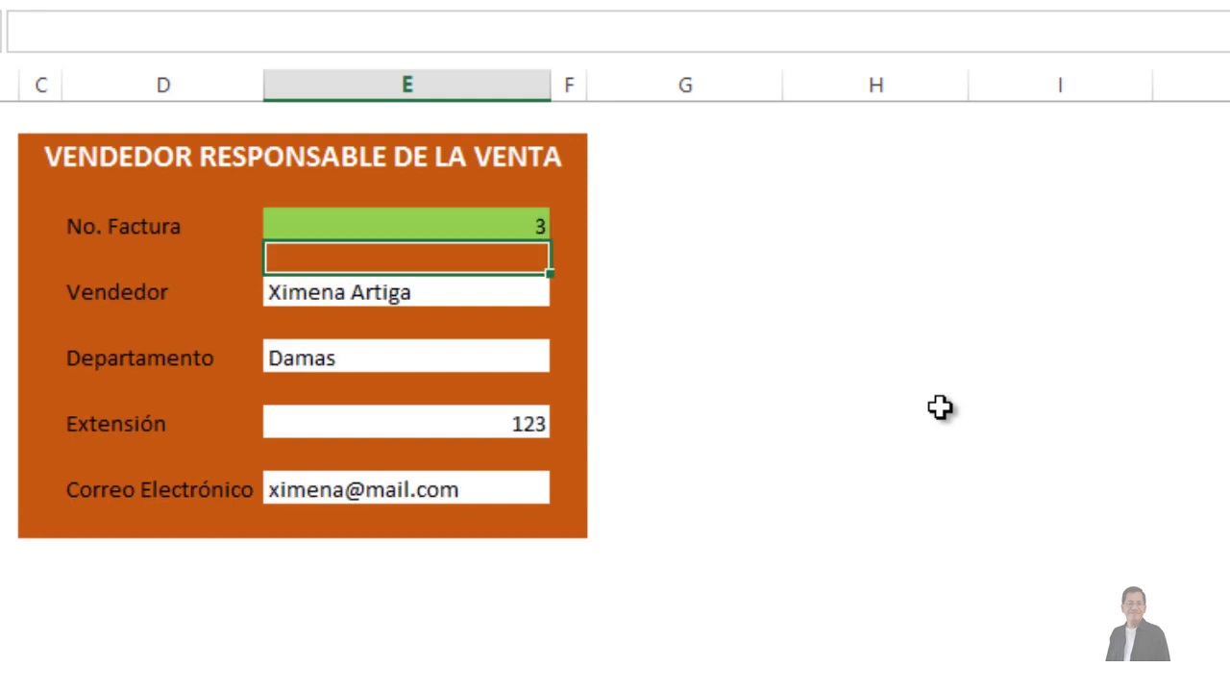
{"action": "key", "text": "Up"}
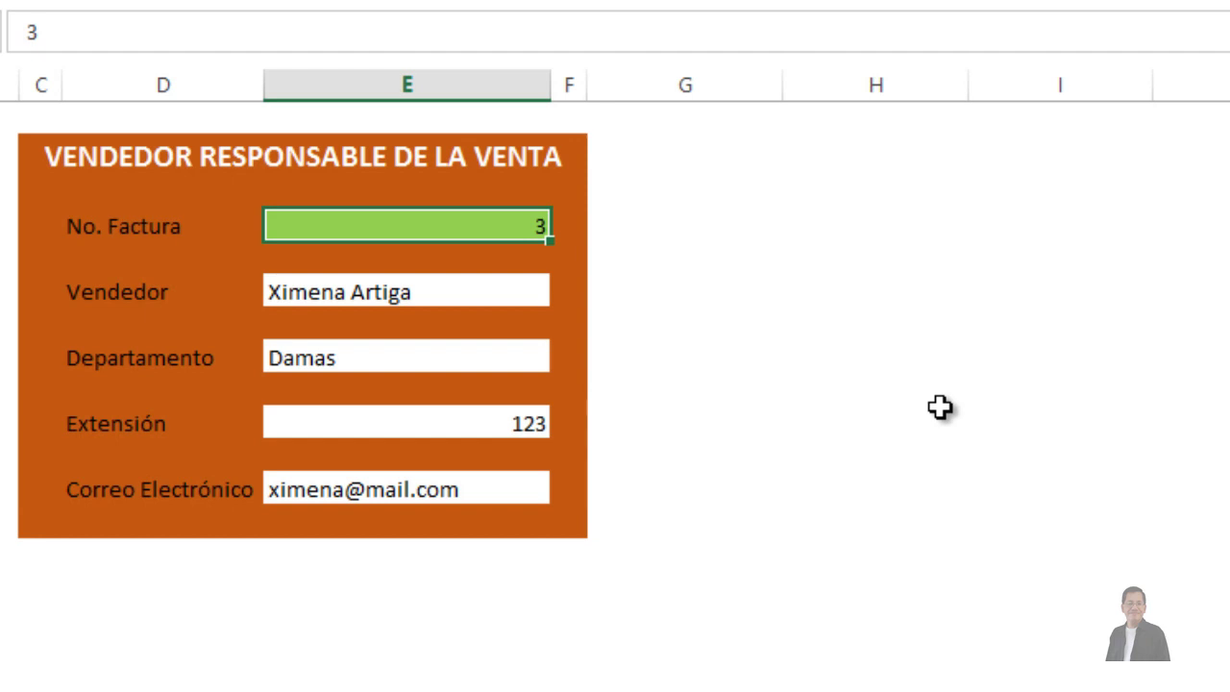
Check the Vendedor, Departamento, Extensión and Correo Electrónico results for invoice 3
{"action": "key", "text": "Down"}
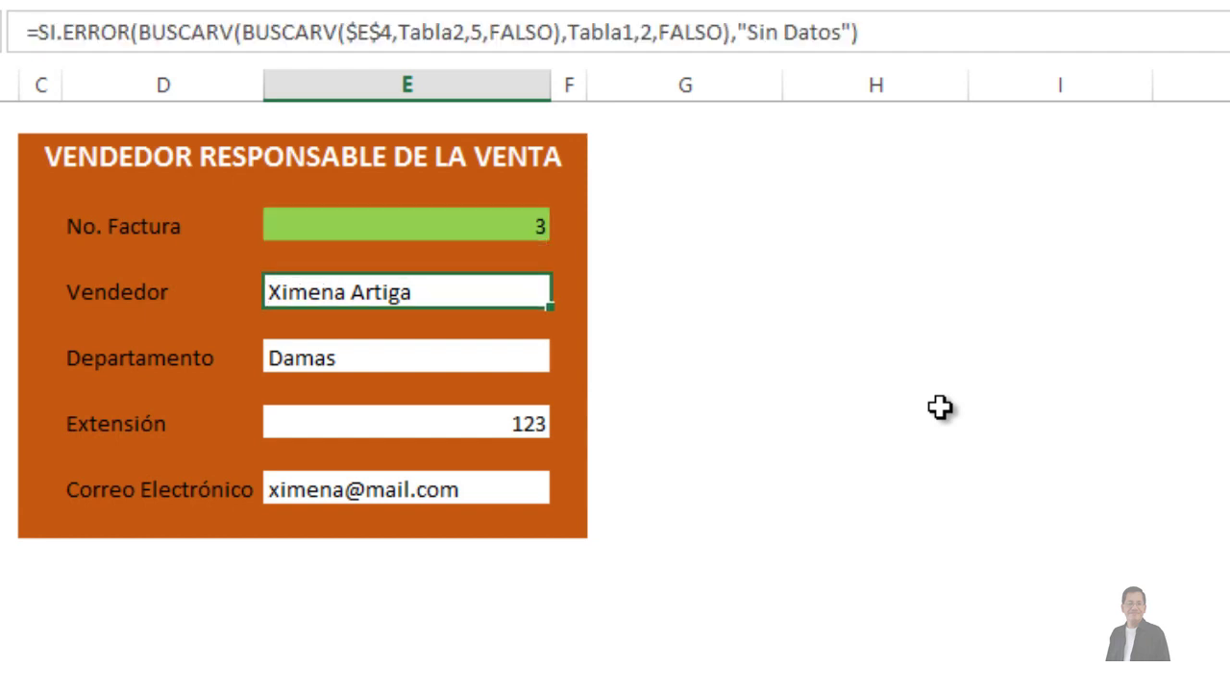
{"action": "key", "text": "Down"}
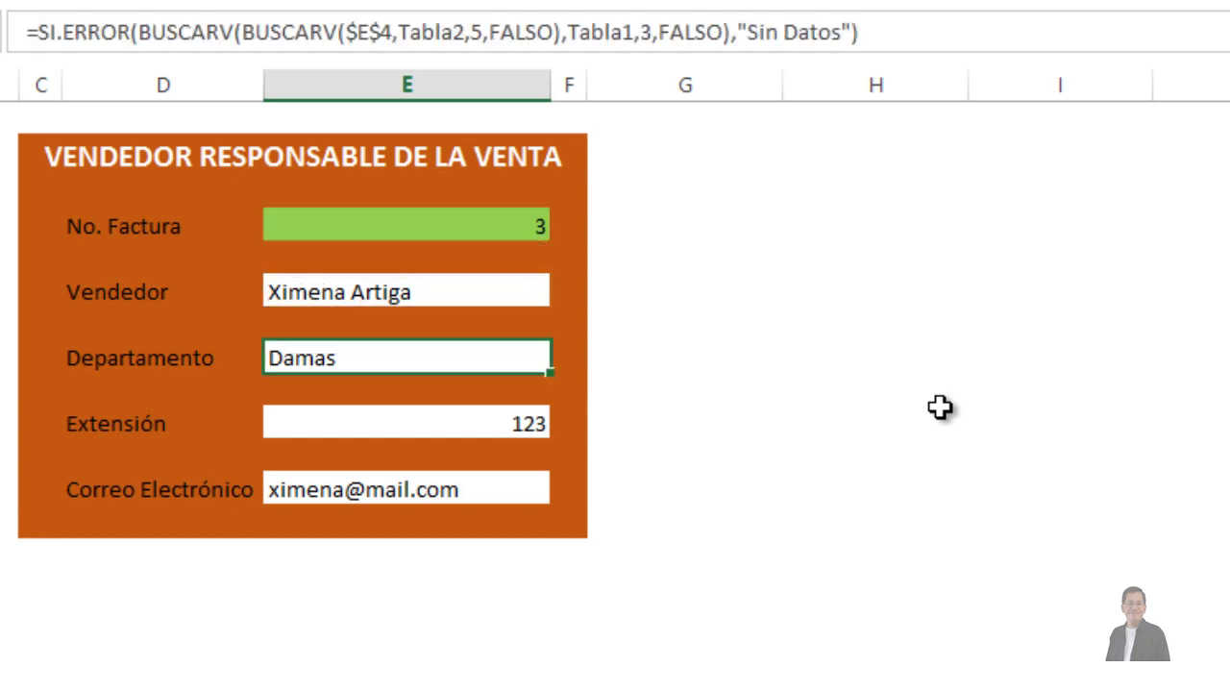
{"action": "key", "text": "Down"}
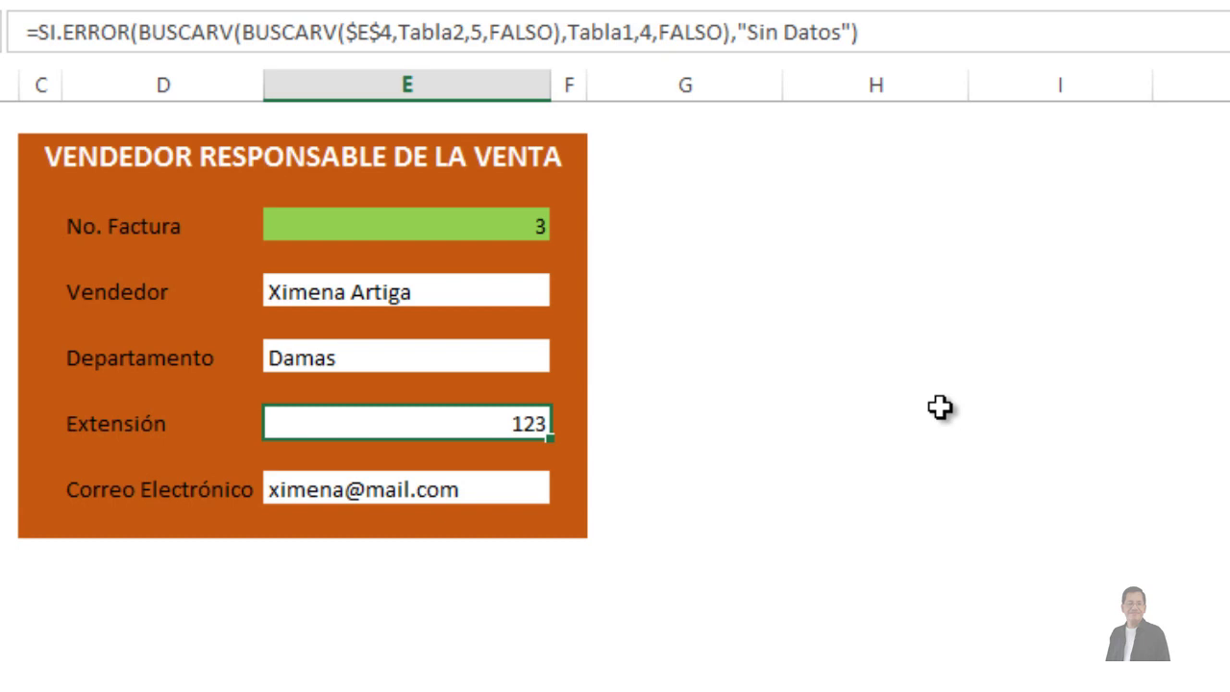
{"action": "key", "text": "Down"}
{"action": "key", "text": "Up"}
{"action": "key", "text": "Up"}
{"action": "key", "text": "Up"}
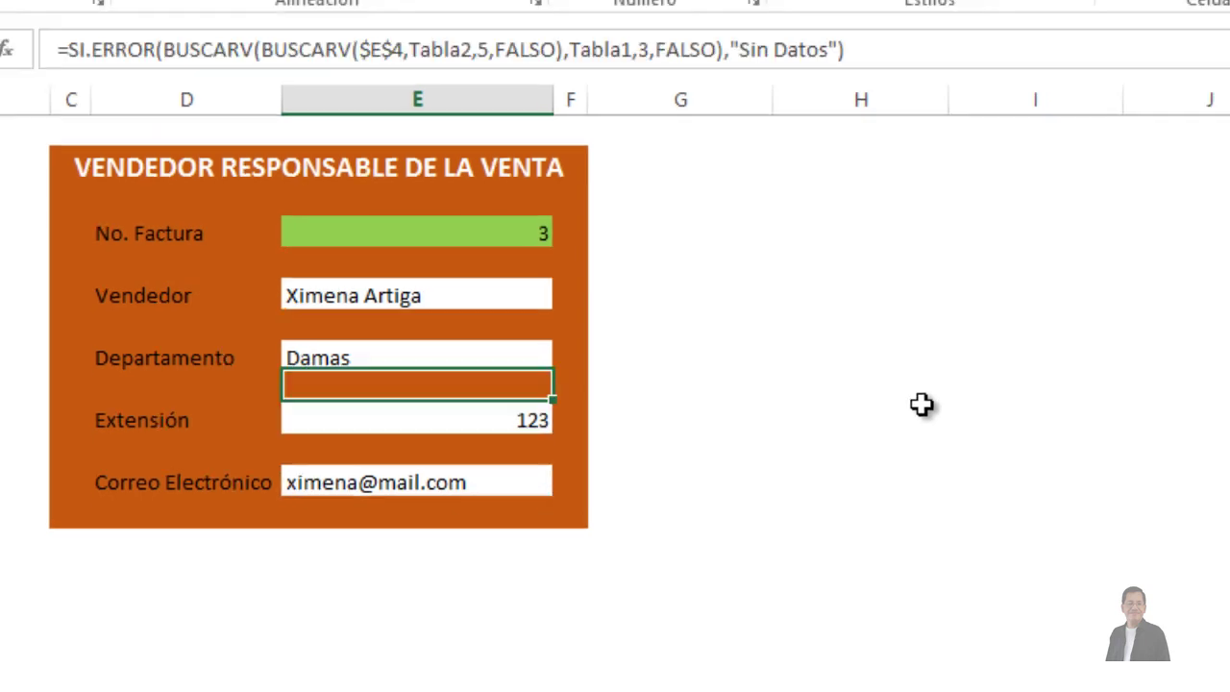
{"action": "key", "text": "Up"}
{"action": "key", "text": "Up"}
{"action": "key", "text": "Up"}
{"action": "key", "text": "Up"}
{"action": "key", "text": "Up"}
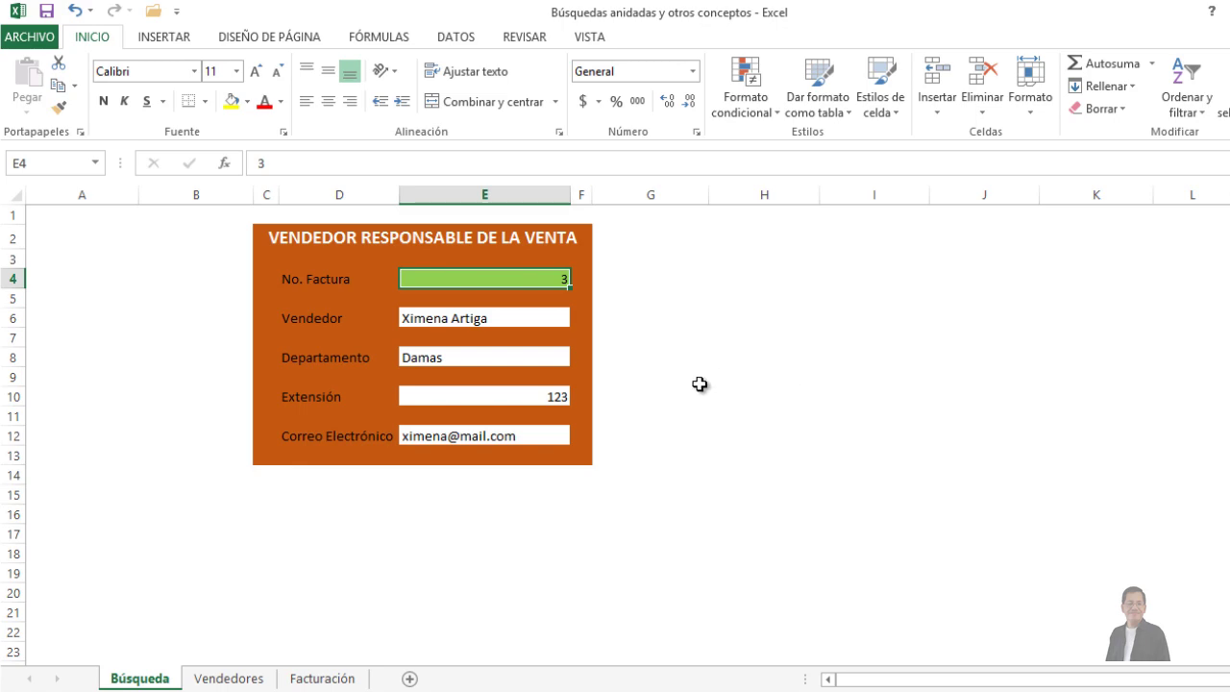
{"action": "left_click", "coordinate": [354, 677]}
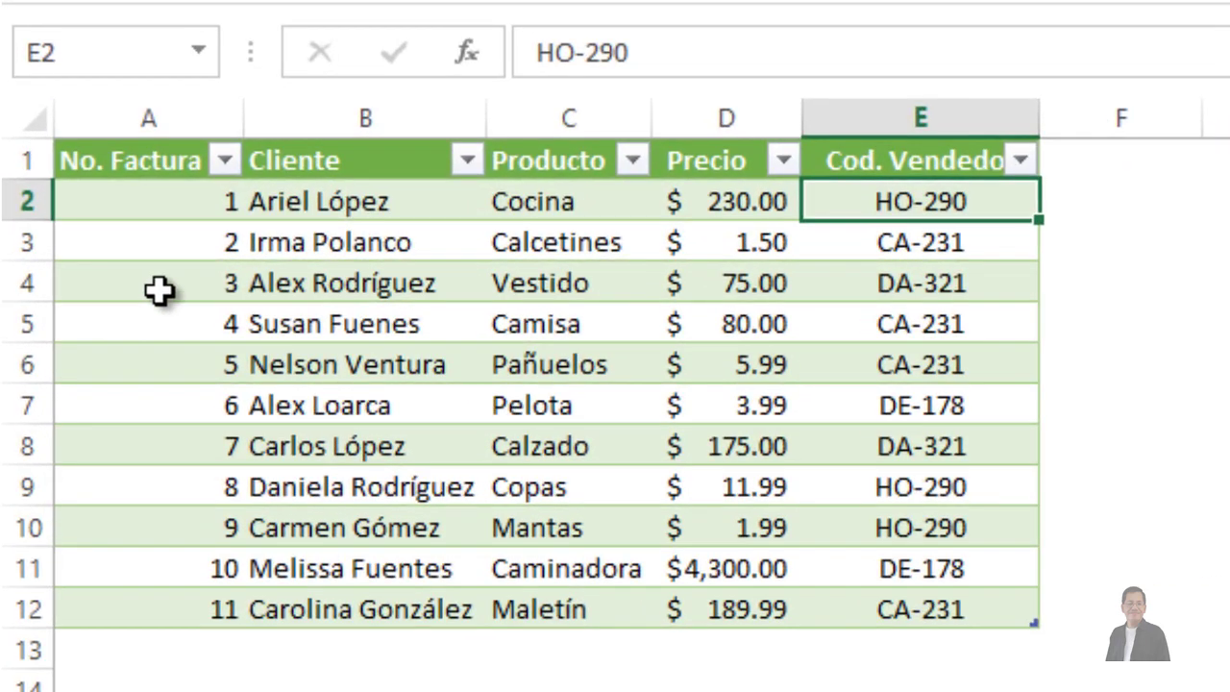
{"action": "left_click", "coordinate": [120, 285]}
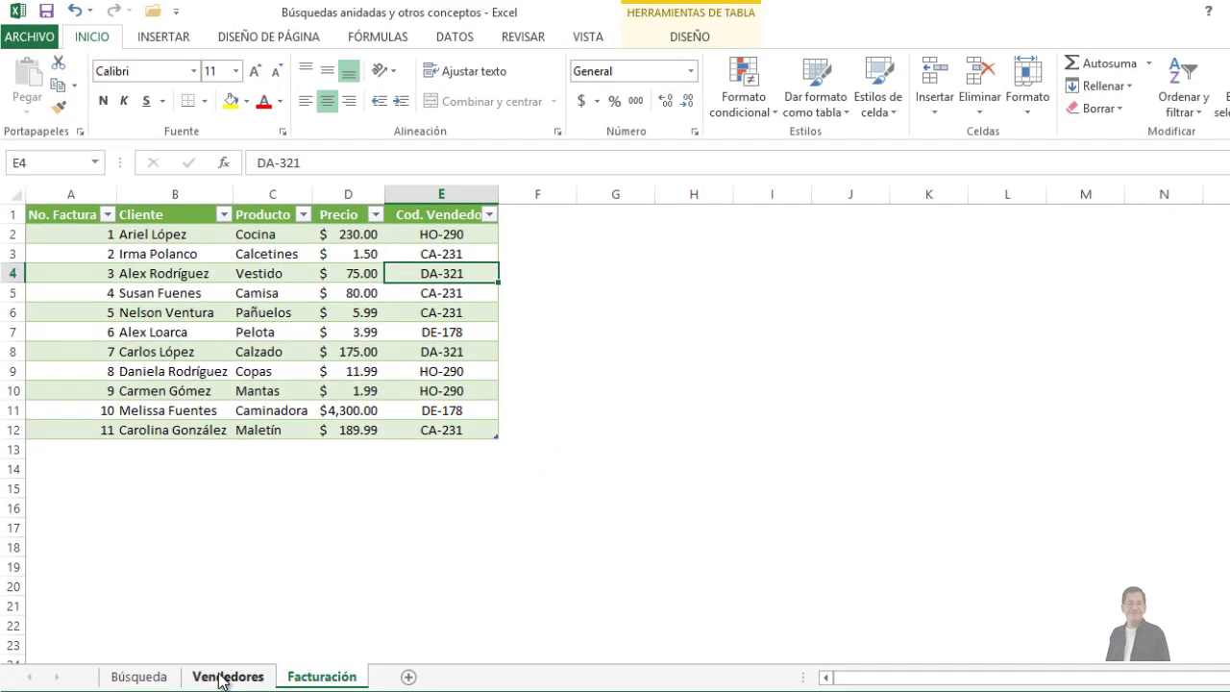
{"action": "left_click", "coordinate": [221, 678]}
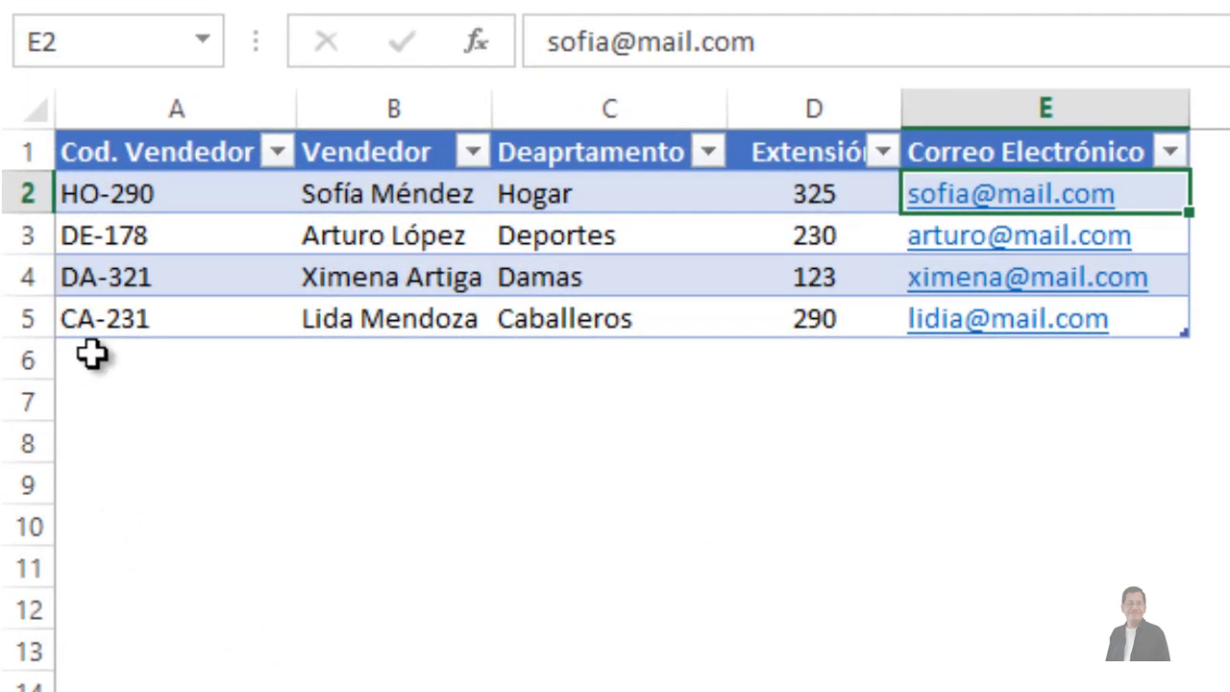
{"action": "left_click", "coordinate": [109, 277]}
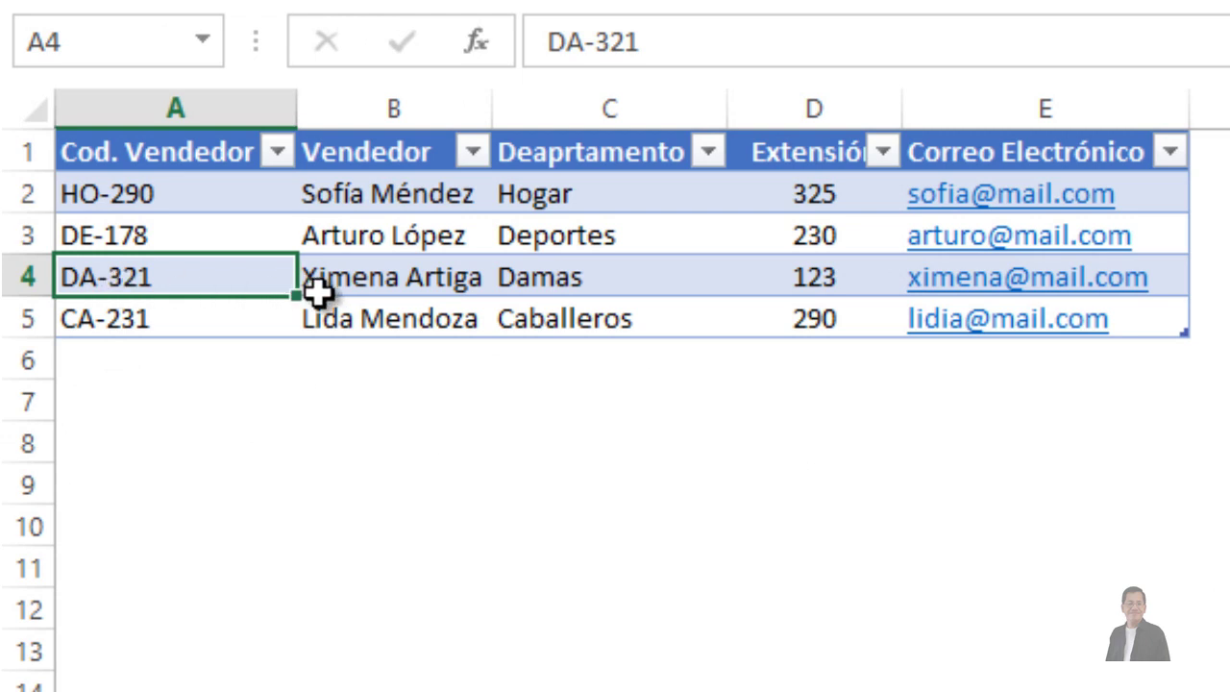
{"action": "left_click", "coordinate": [403, 281]}
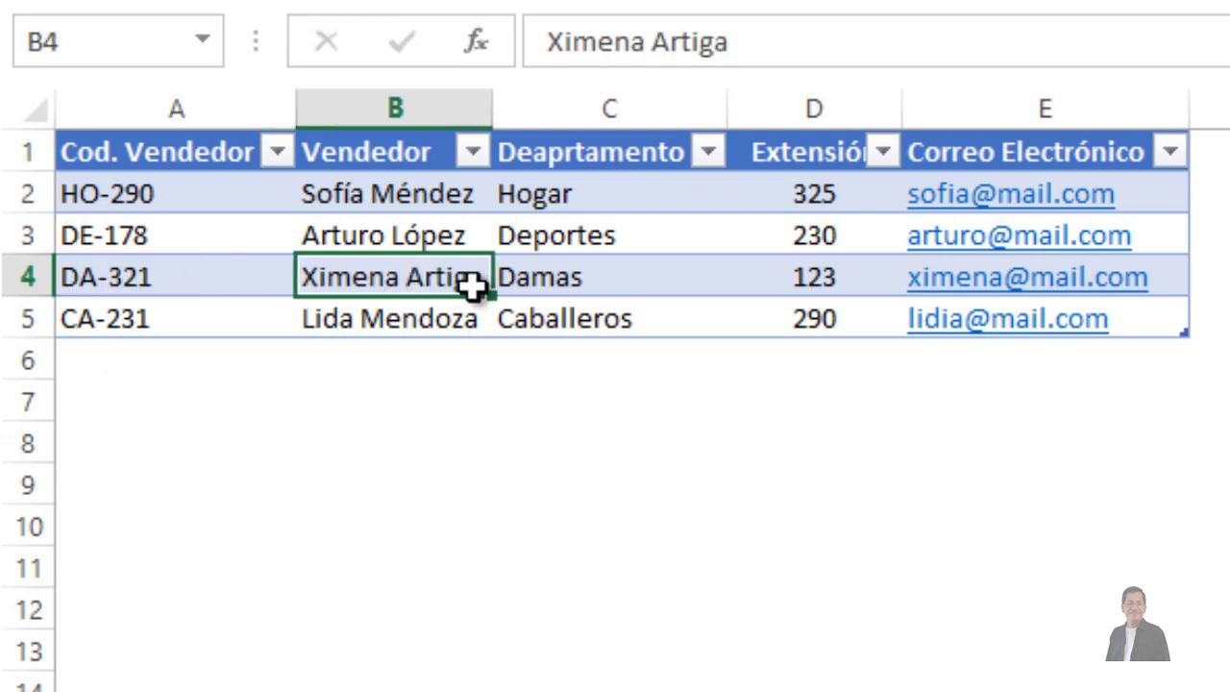
{"action": "left_click", "coordinate": [573, 280]}
{"action": "left_click", "coordinate": [832, 278]}
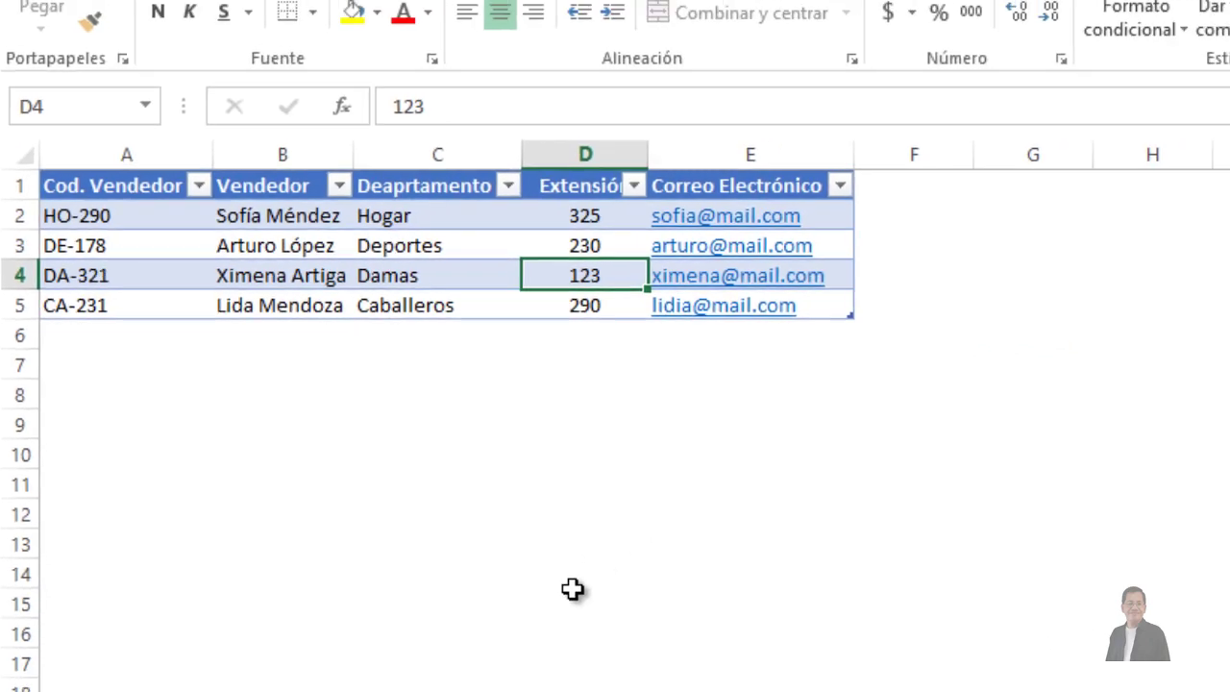
{"action": "left_click", "coordinate": [142, 678]}
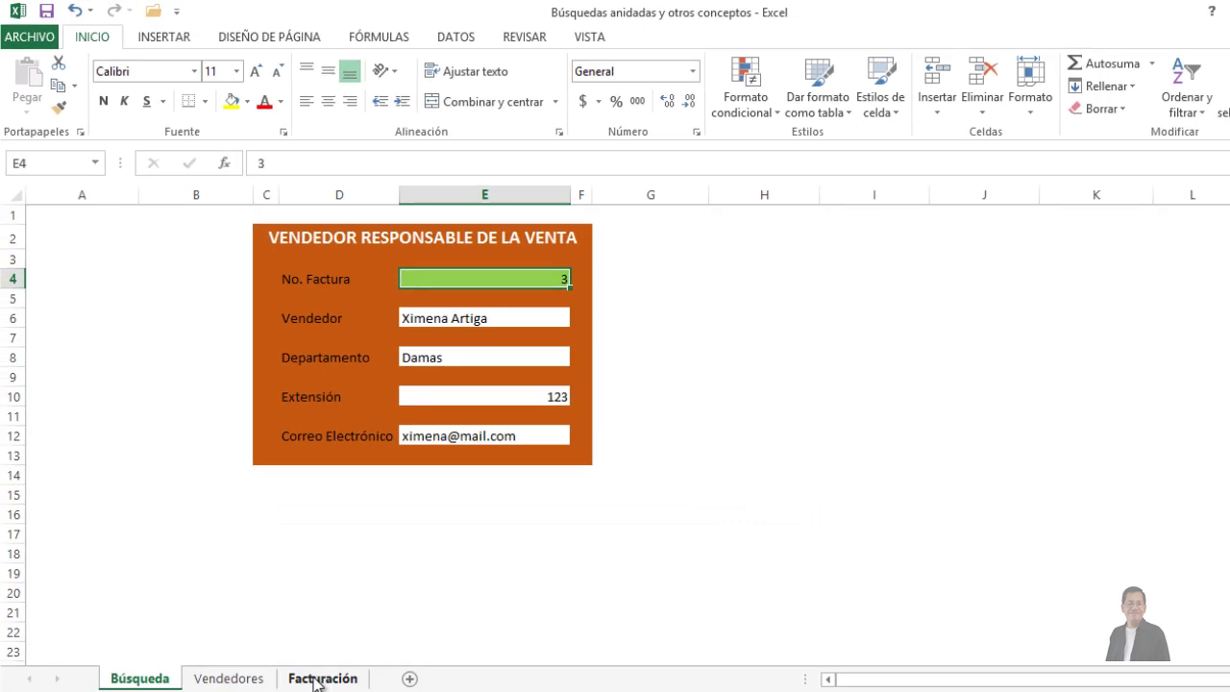
{"action": "left_click", "coordinate": [318, 680]}
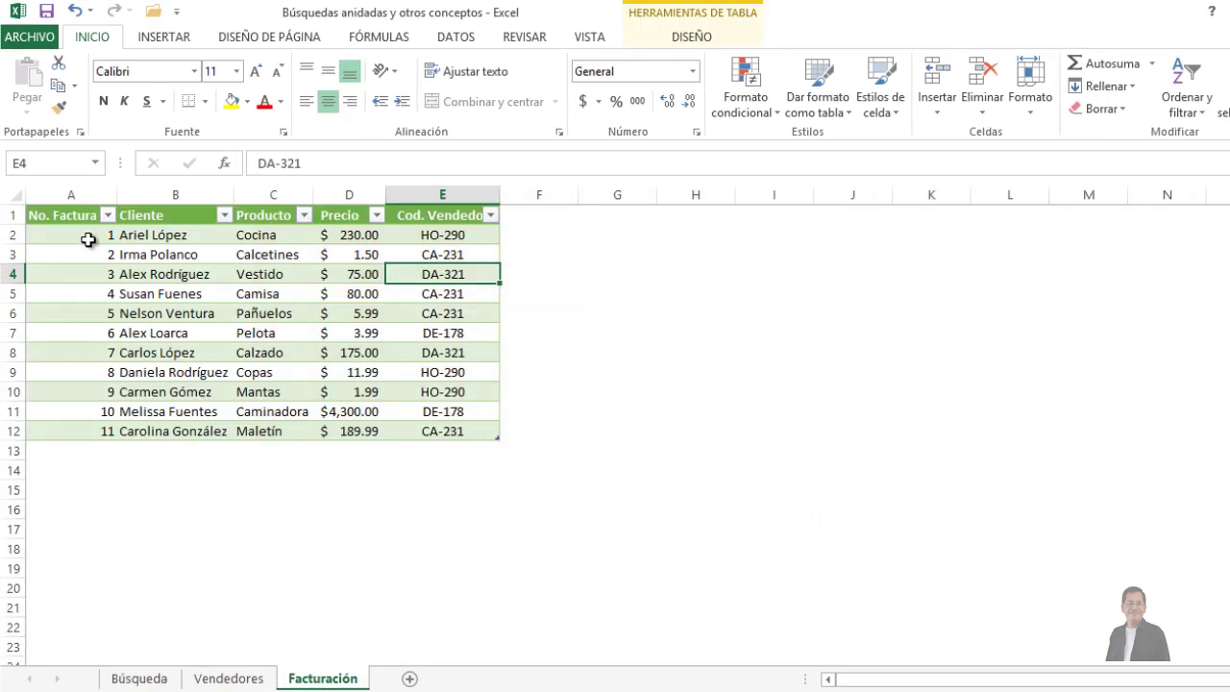
{"action": "left_click", "coordinate": [87, 429]}
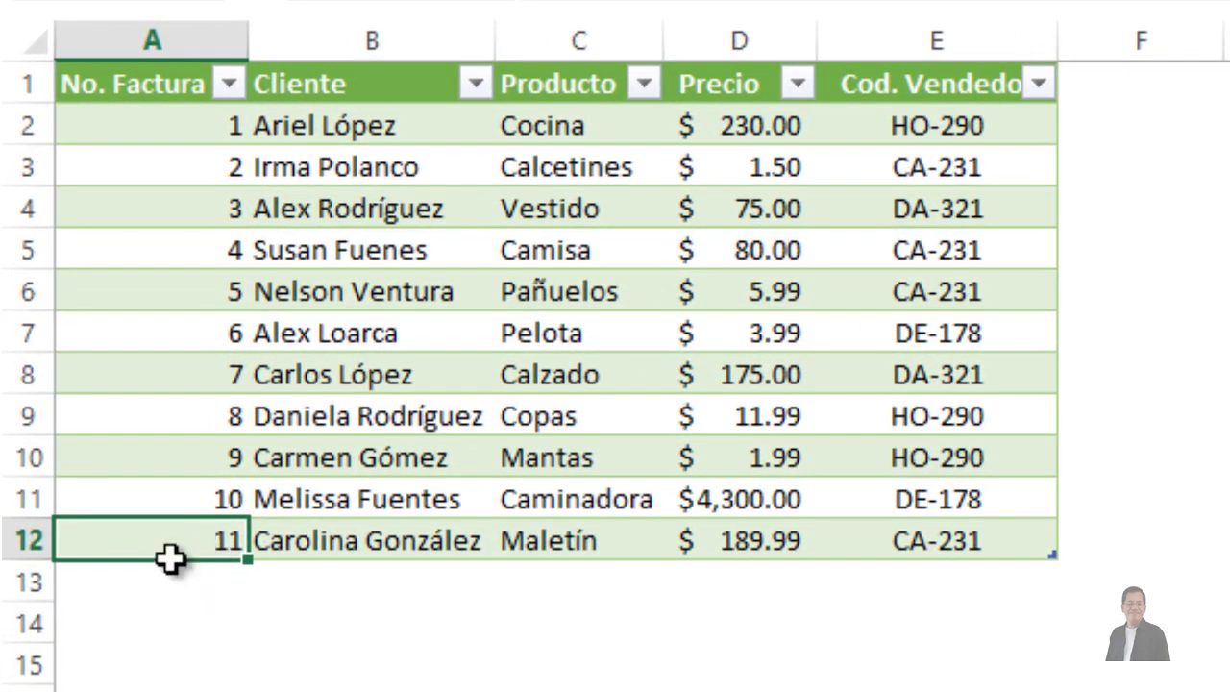
{"action": "left_click", "coordinate": [923, 545]}
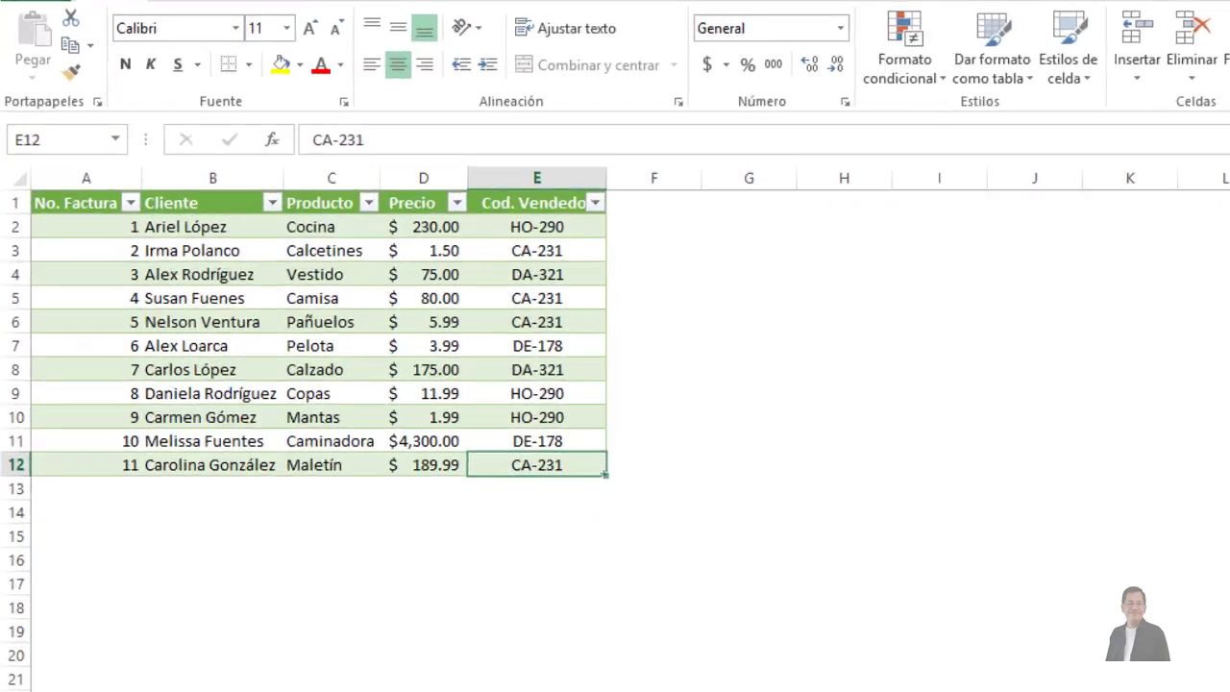
{"action": "left_click", "coordinate": [228, 680]}
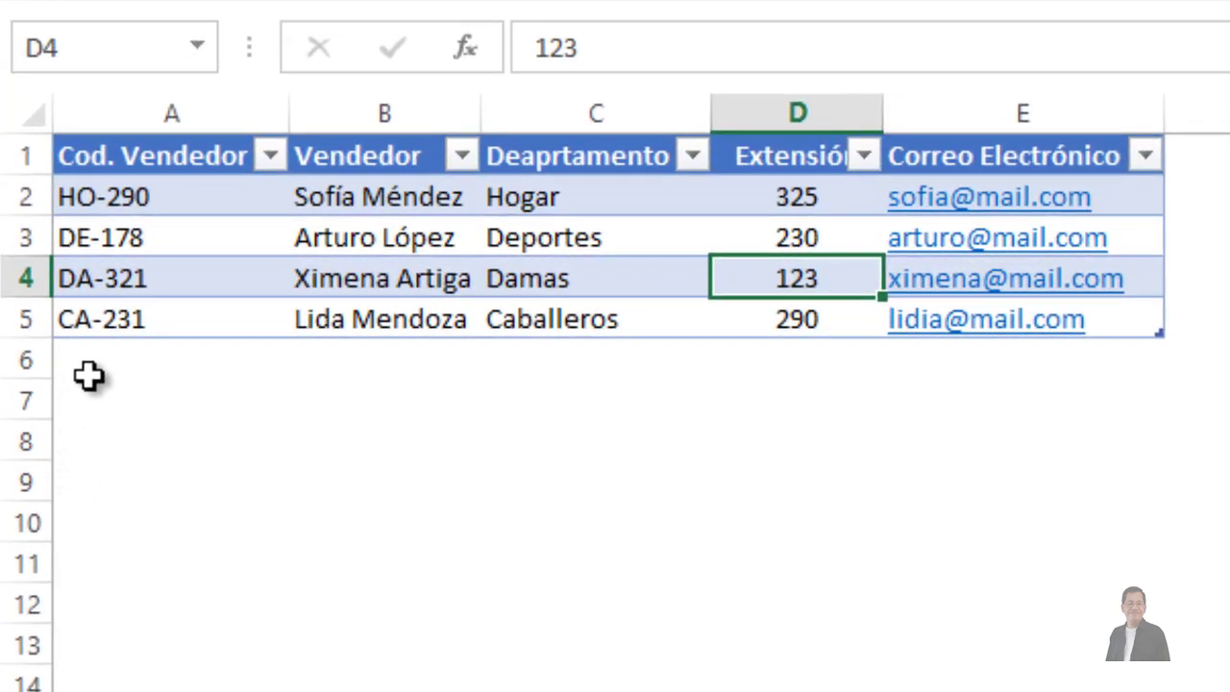
{"action": "left_click", "coordinate": [113, 351]}
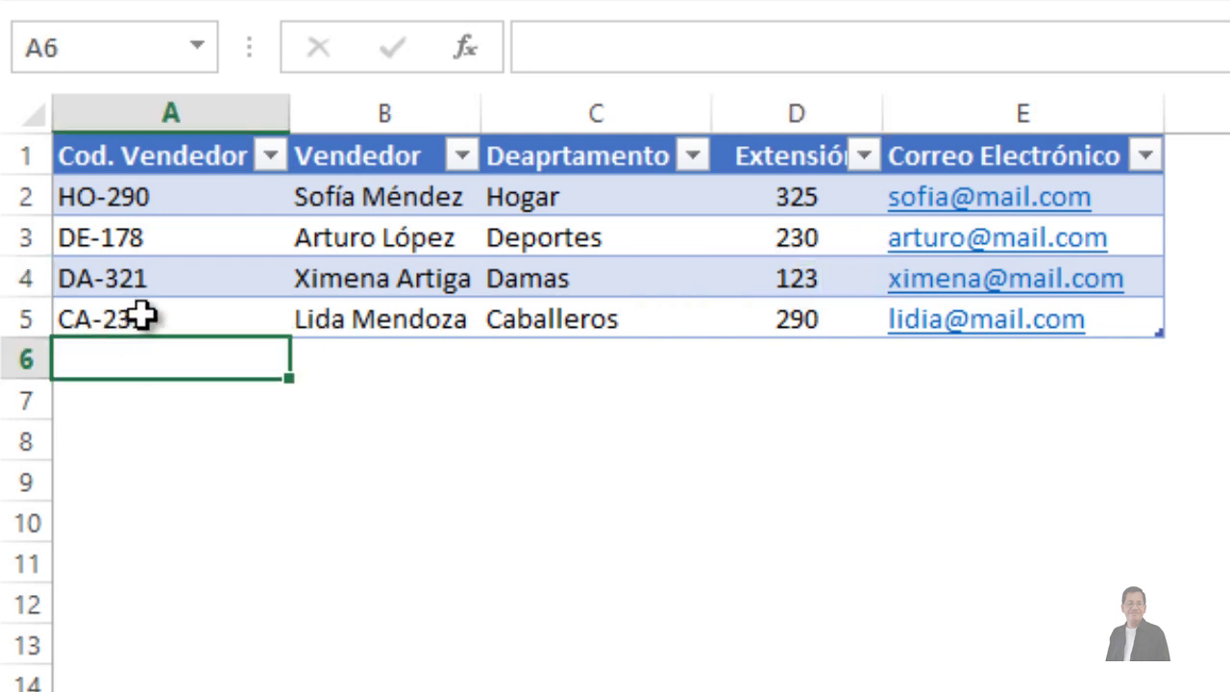
{"action": "left_click", "coordinate": [144, 317]}
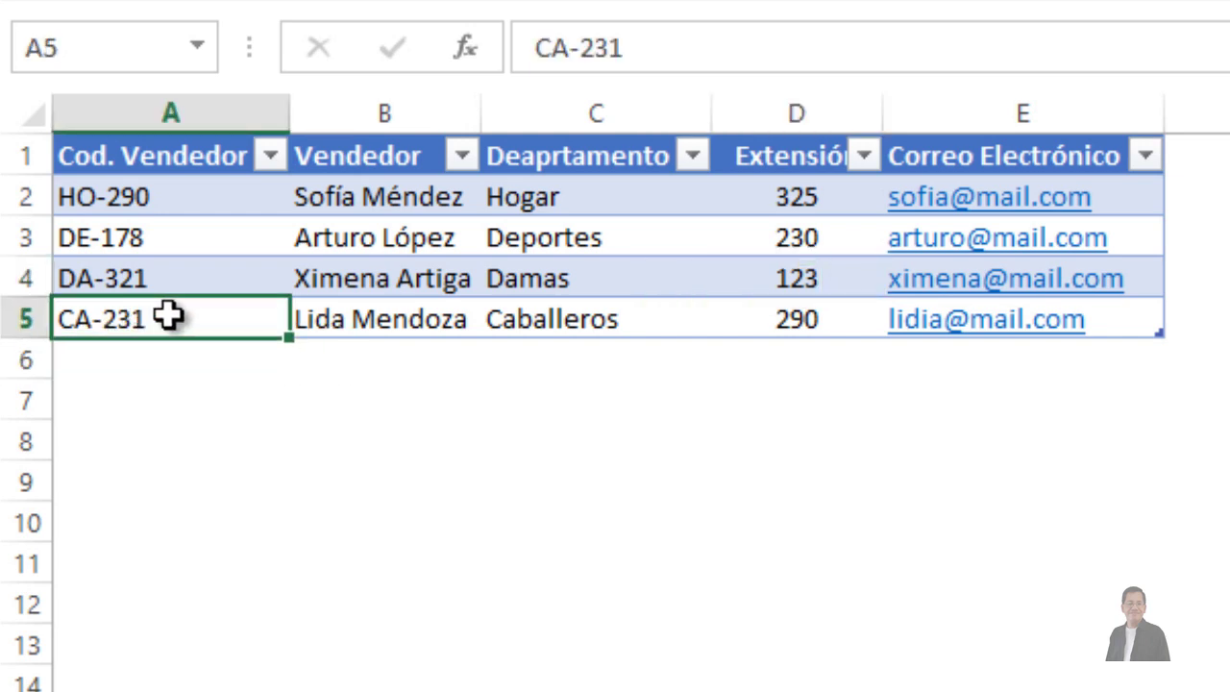
{"action": "left_click", "coordinate": [400, 321]}
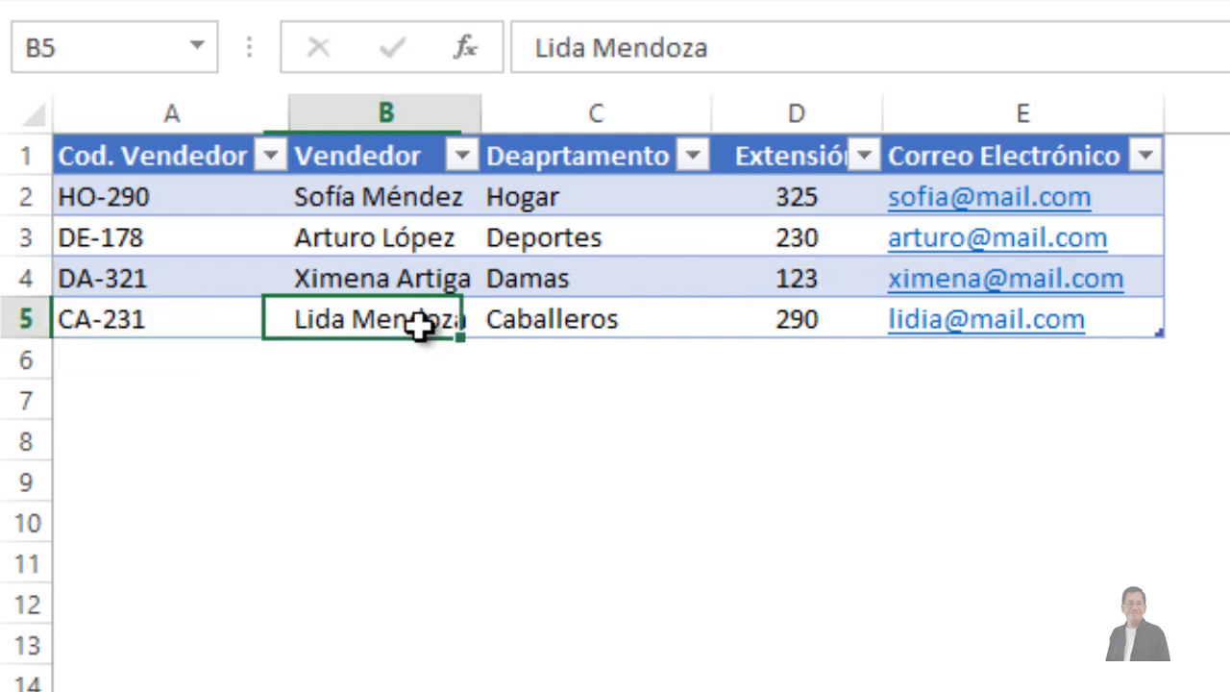
{"action": "left_click", "coordinate": [592, 326]}
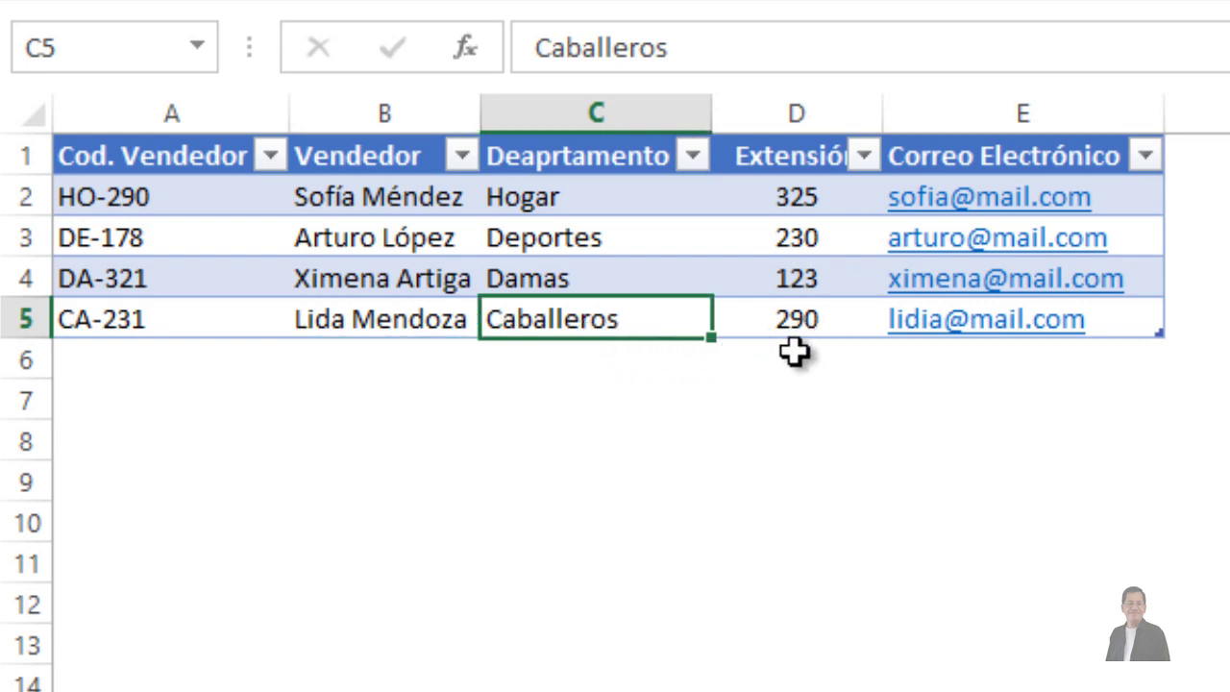
{"action": "left_click", "coordinate": [809, 324]}
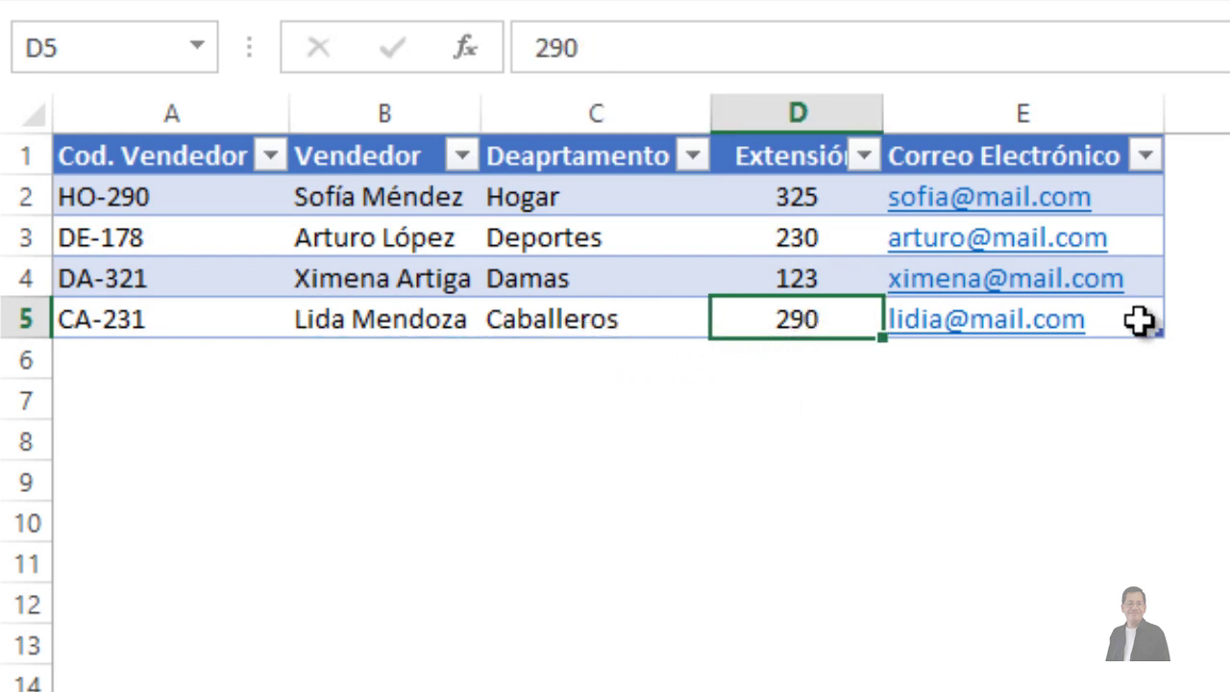
{"action": "left_click", "coordinate": [142, 676]}
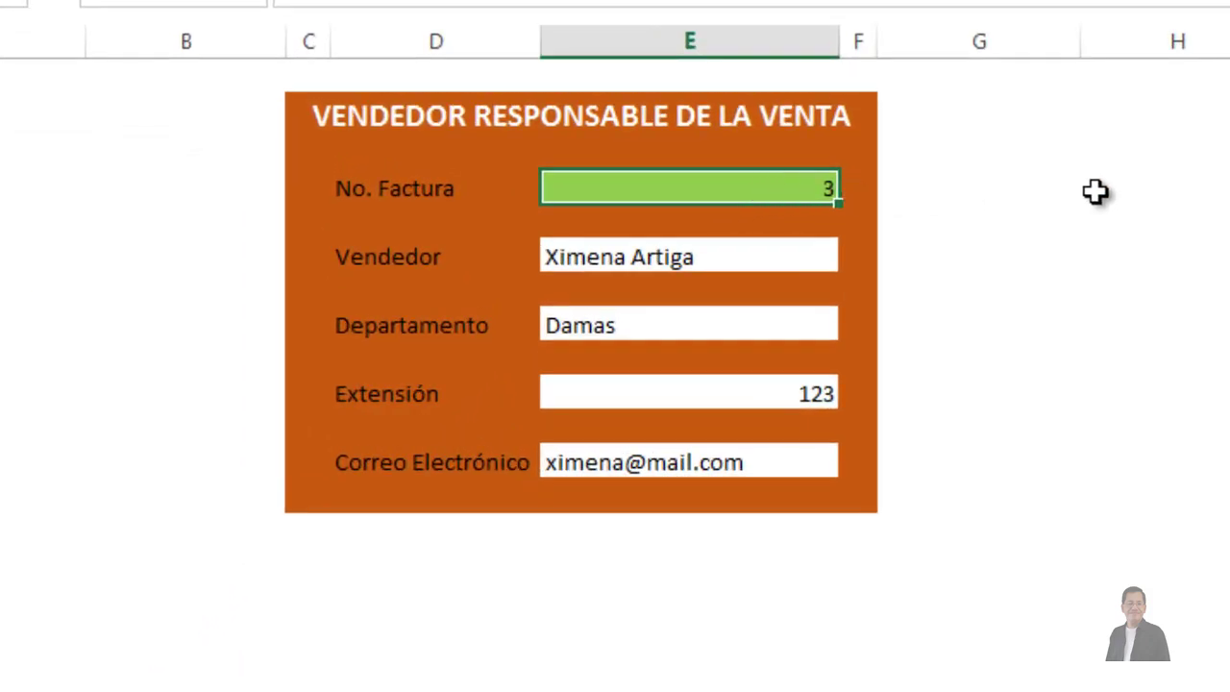
Enter invoice 11 and check its seller, department Caballeros, extension 290 and e-mail fields
{"action": "type", "text": "11"}
{"action": "key", "text": "Return"}
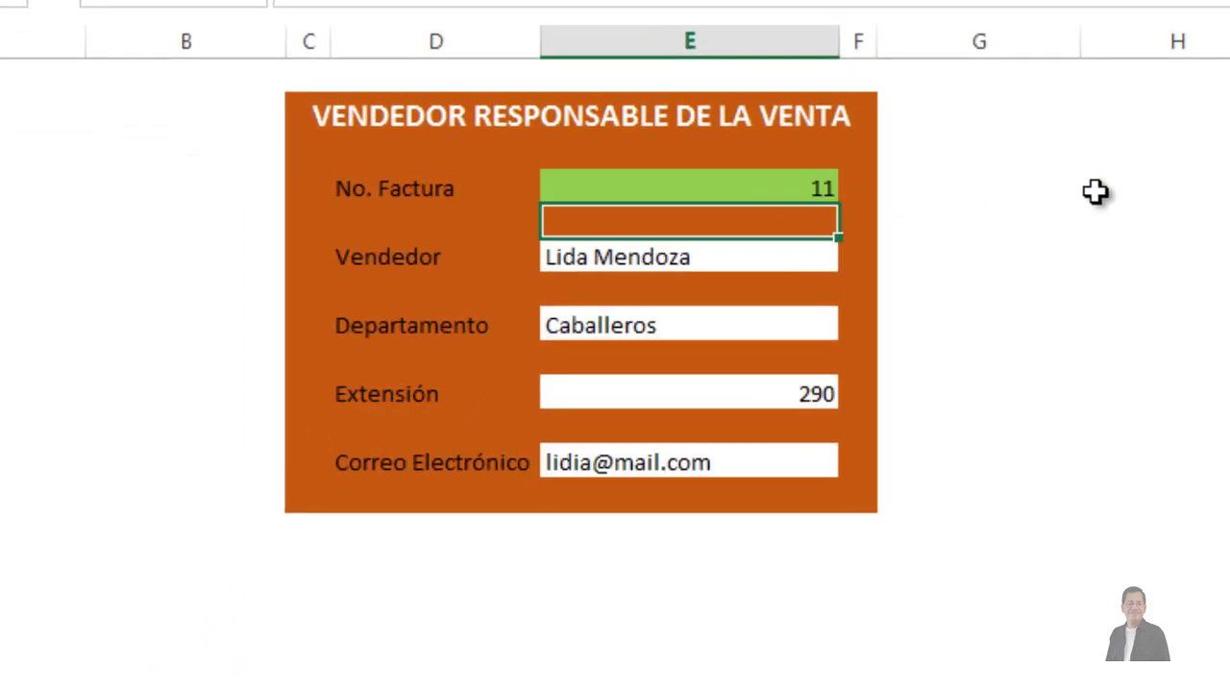
{"action": "left_click", "coordinate": [761, 259]}
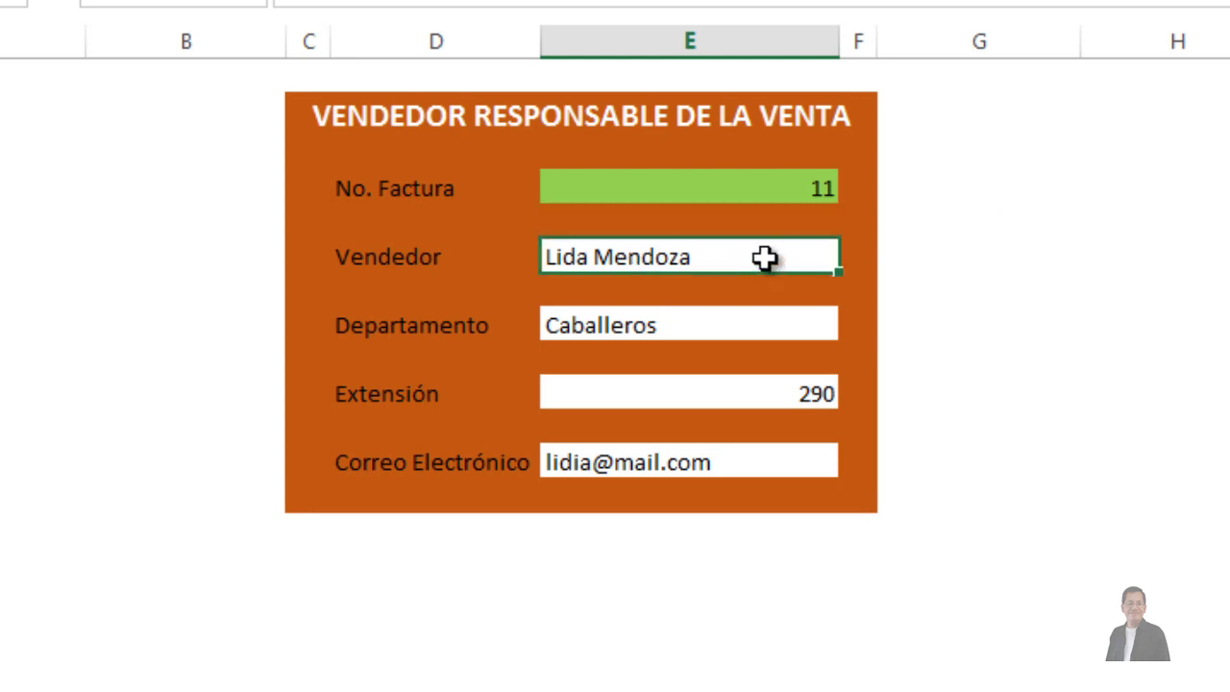
{"action": "left_click", "coordinate": [713, 327]}
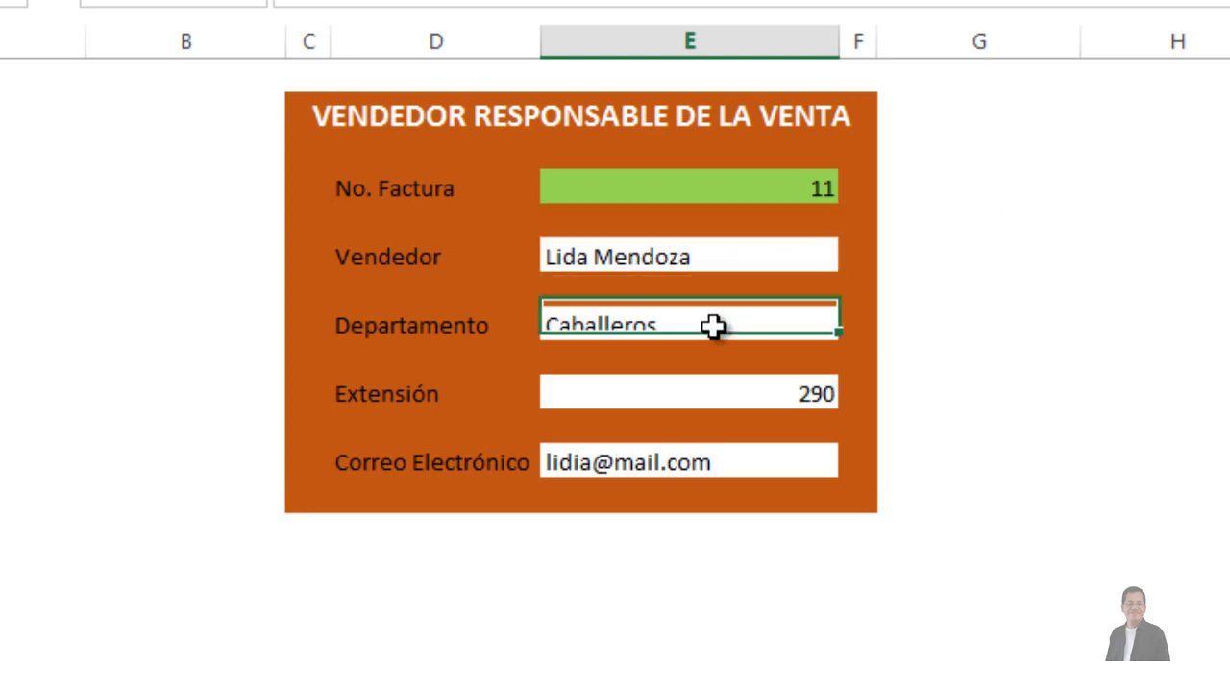
{"action": "left_click", "coordinate": [713, 402]}
{"action": "left_click", "coordinate": [763, 465]}
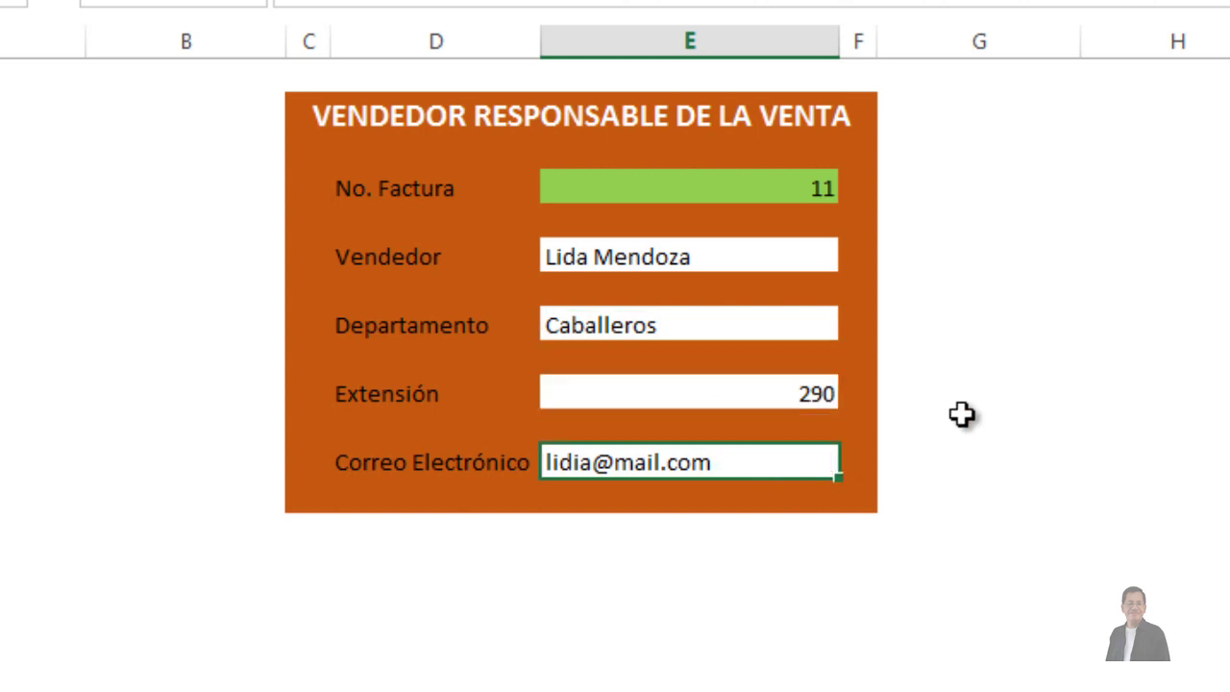